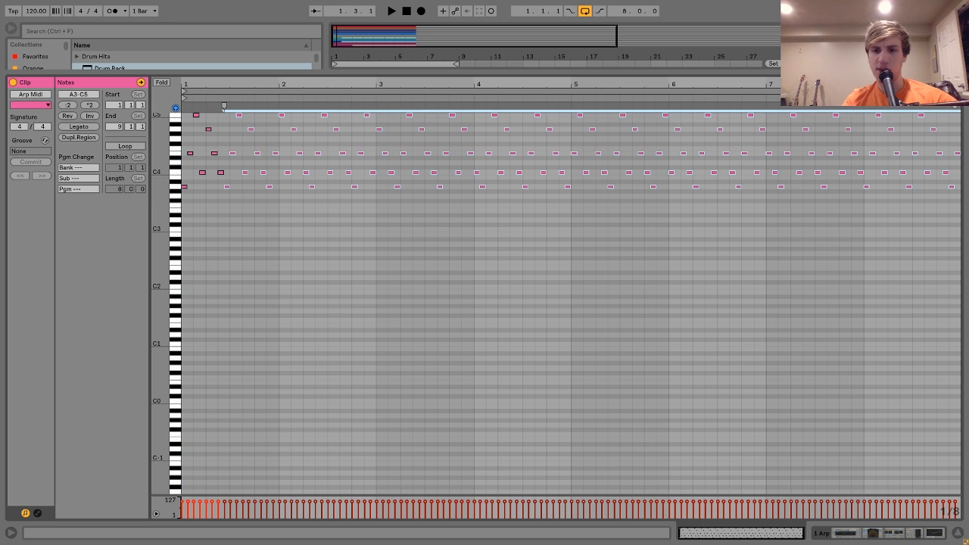
# Delete every repetition in the Arp Midi clip, keeping only the first seven-note pattern that starts at 1.1.1.
pyautogui.press('Delete')
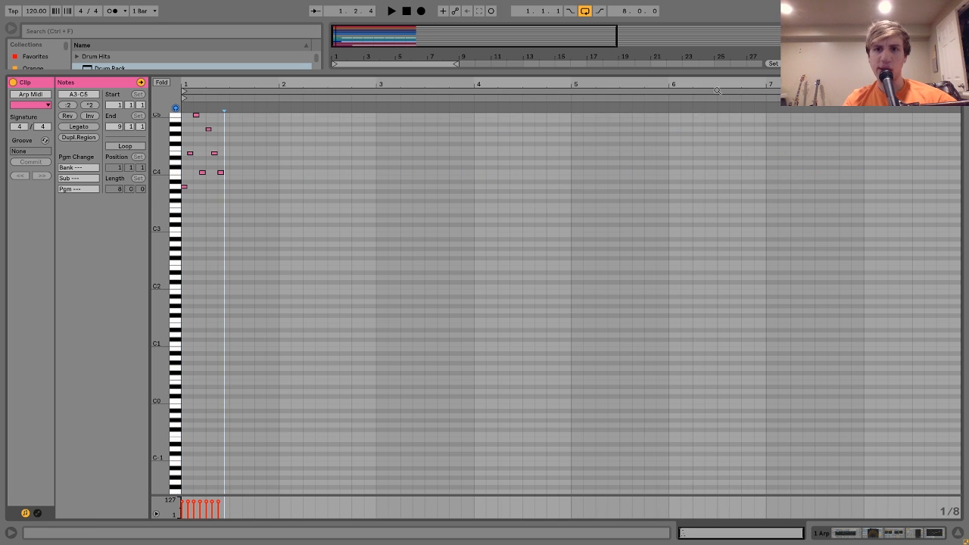
pyautogui.moveTo(197, 81); pyautogui.dragTo(218, 213)
pyautogui.scroll(2, 209, 202)
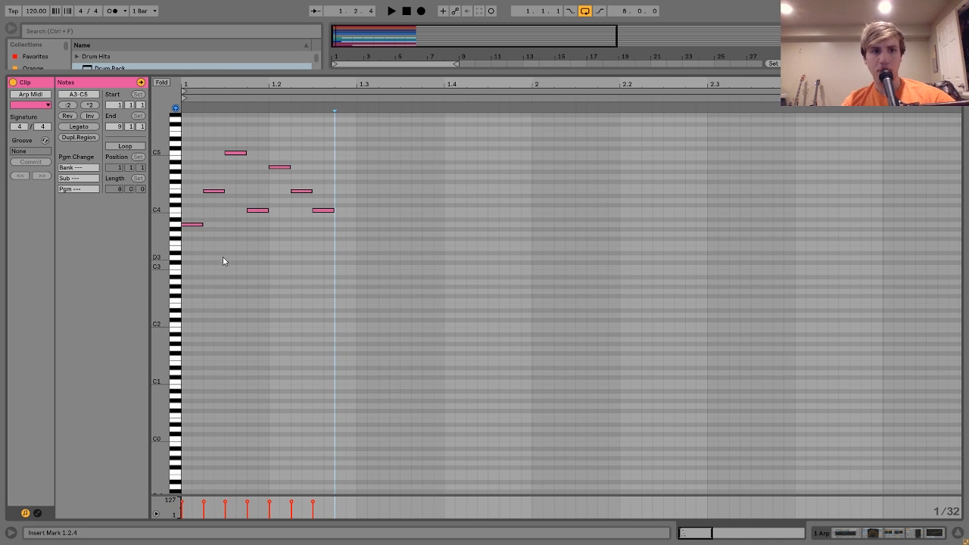
pyautogui.click(193, 224)
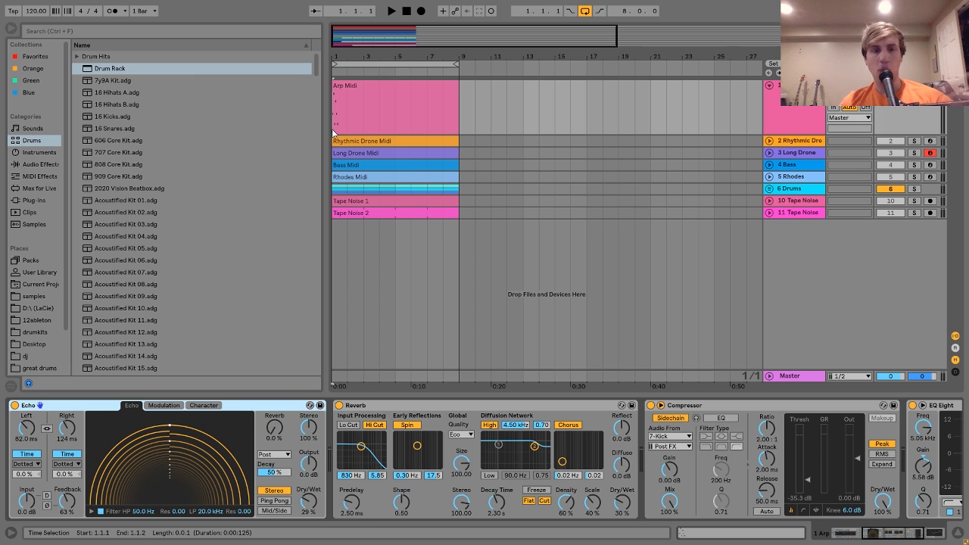
# Duplicate the whole seven-note pattern back to back until it fills the eight bars of the Arp Midi clip.
pyautogui.doubleClick(393, 135)
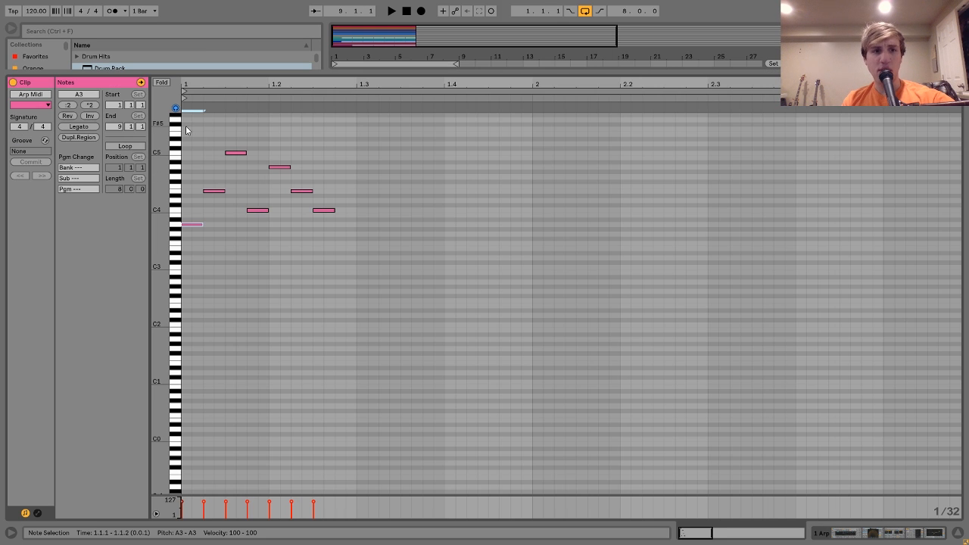
pyautogui.moveTo(185, 122); pyautogui.dragTo(356, 126)
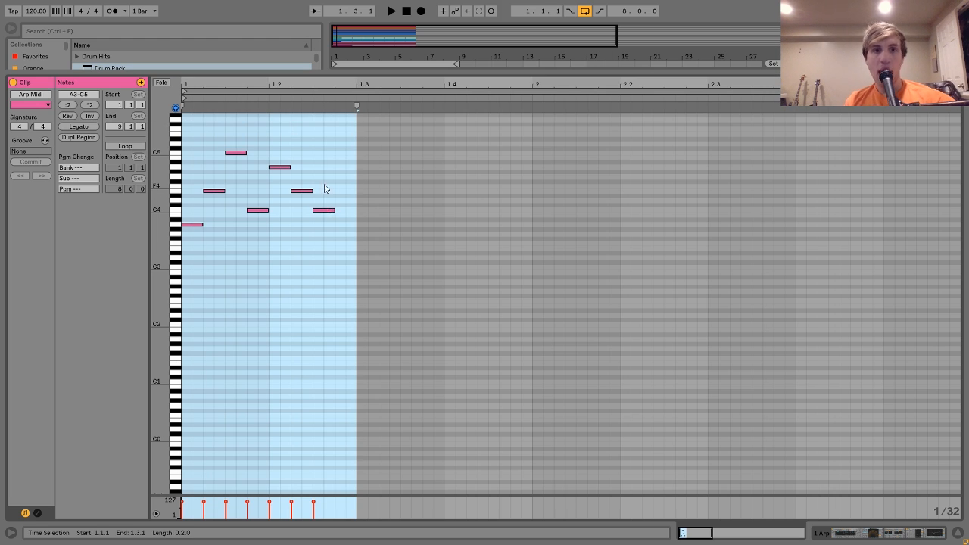
pyautogui.hotkey('ctrl', 'a')
pyautogui.hotkey('ctrl', 'd')
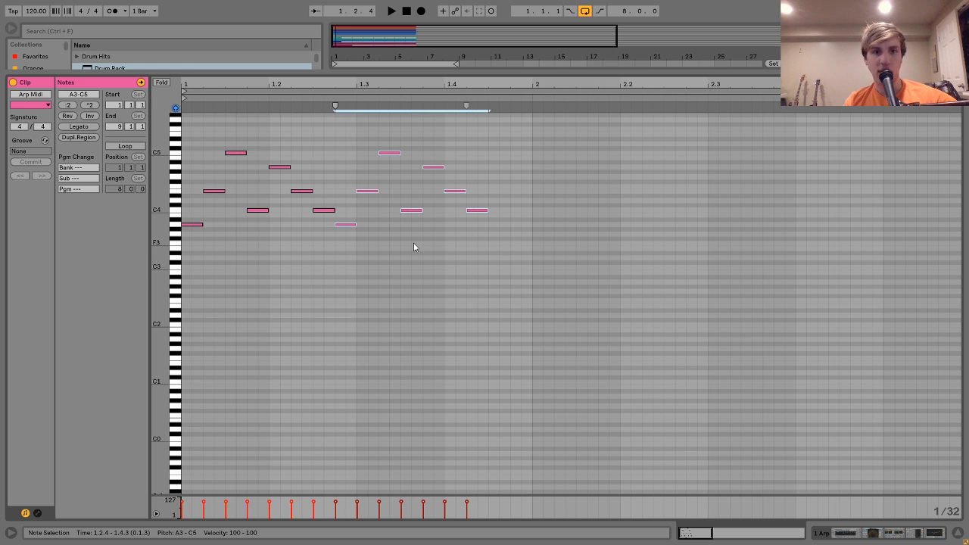
pyautogui.hotkey('ctrl', 'd')
pyautogui.hotkey('ctrl', 'd')
pyautogui.hotkey('ctrl', 'd')
pyautogui.hotkey('ctrl', 'd')
pyautogui.hotkey('ctrl', 'd')
pyautogui.hotkey('ctrl', 'd')
pyautogui.hotkey('ctrl', 'd')
pyautogui.hotkey('ctrl', 'd')
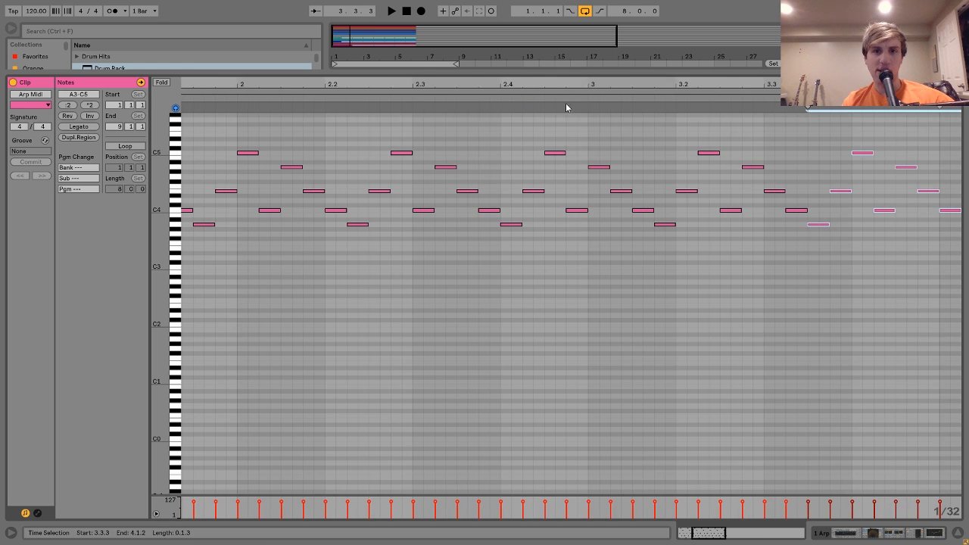
pyautogui.hotkey('ctrl', 'd')
pyautogui.hotkey('ctrl', 'd')
pyautogui.hotkey('ctrl', 'd')
pyautogui.hotkey('ctrl', 'd')
pyautogui.hotkey('ctrl', 'd')
pyautogui.hotkey('ctrl', 'd')
pyautogui.hotkey('ctrl', 'd')
pyautogui.hotkey('ctrl', 'd')
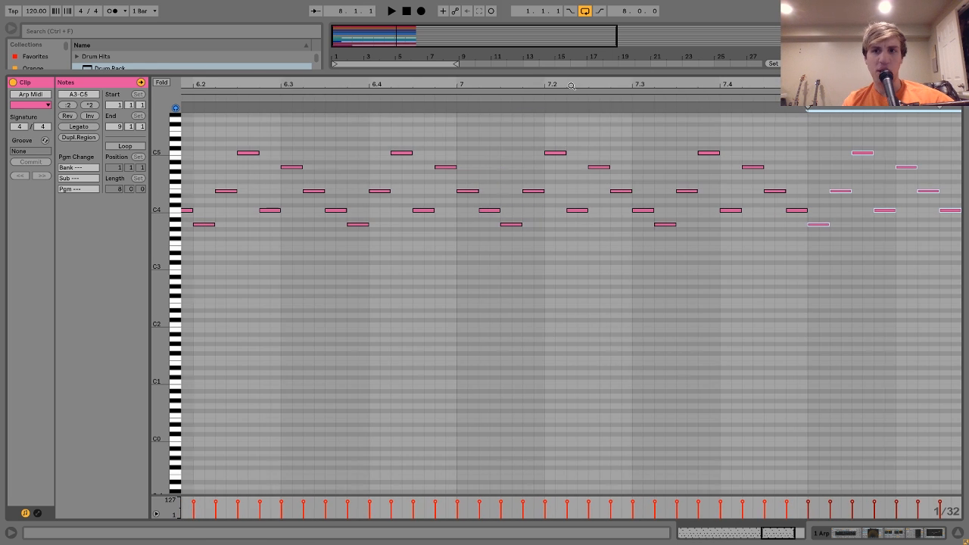
pyautogui.rightClick(729, 152)
pyautogui.click(758, 215)
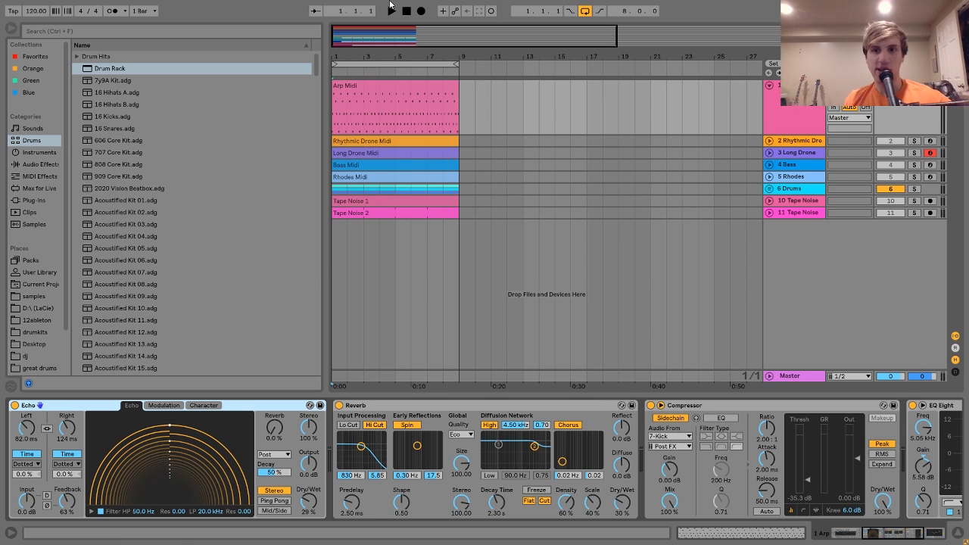
# Audition the arp with Analog's Osc1 Pitch Env Initial at 0 %, and restore it to -100 %.
pyautogui.scroll(5, 362, 445)
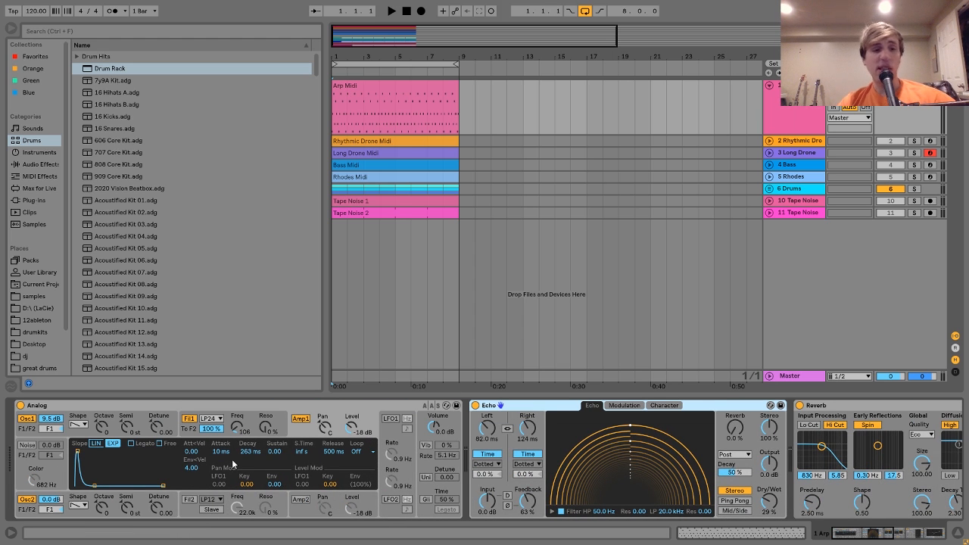
pyautogui.click(78, 430)
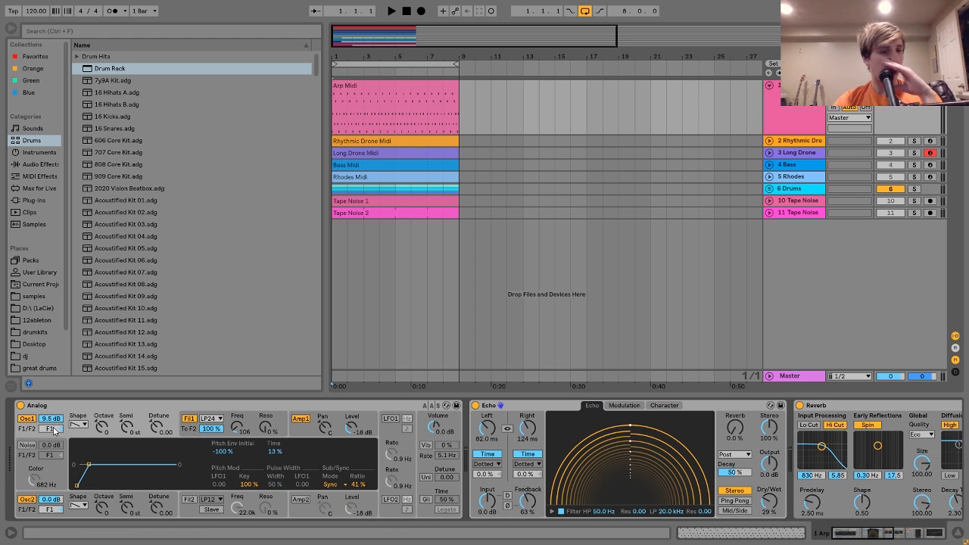
pyautogui.click(78, 496)
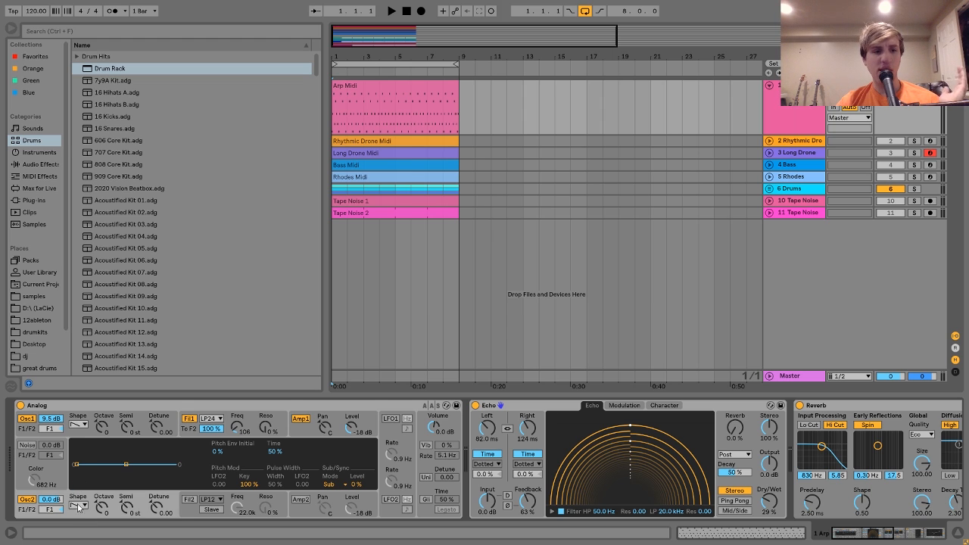
pyautogui.click(75, 434)
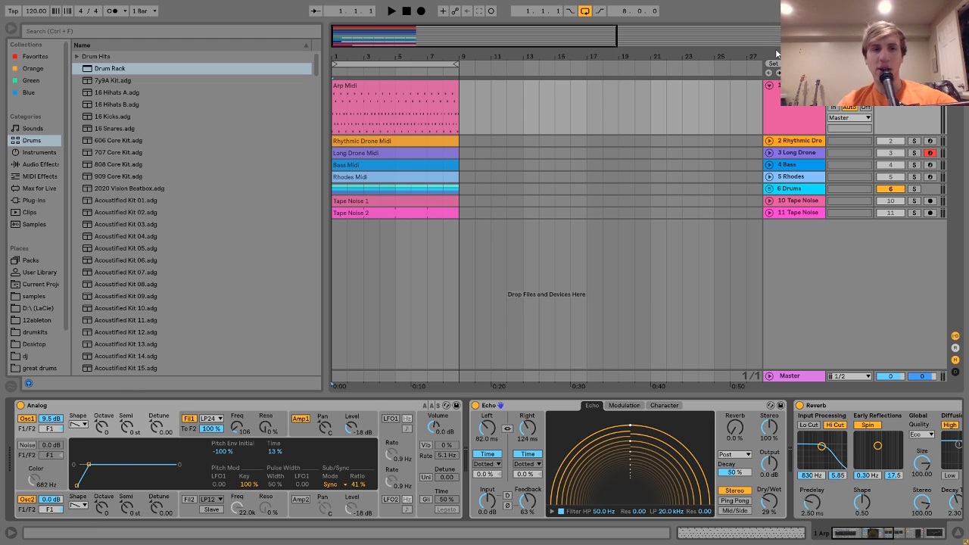
pyautogui.press('space')
pyautogui.doubleClick(220, 454)
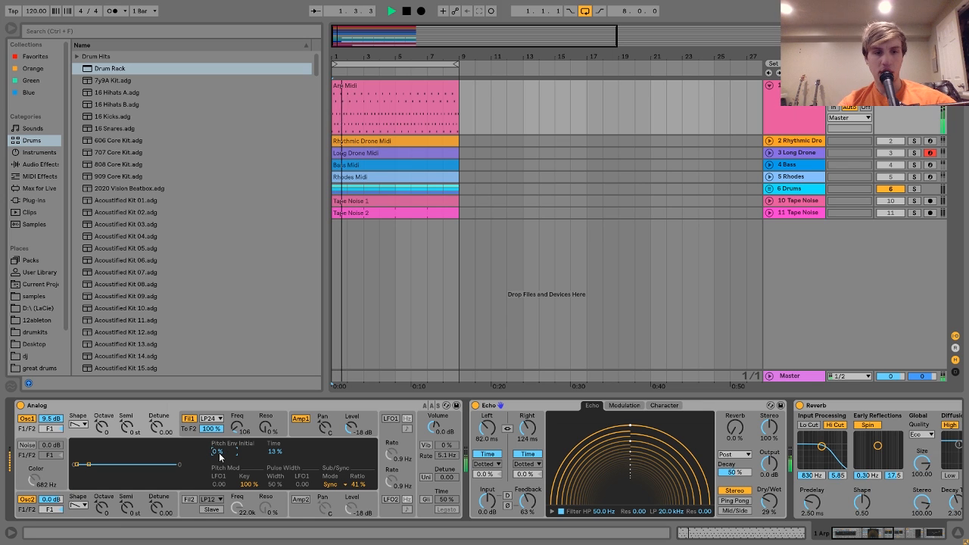
pyautogui.moveTo(219, 453); pyautogui.dragTo(219, 492)
pyautogui.press('space')
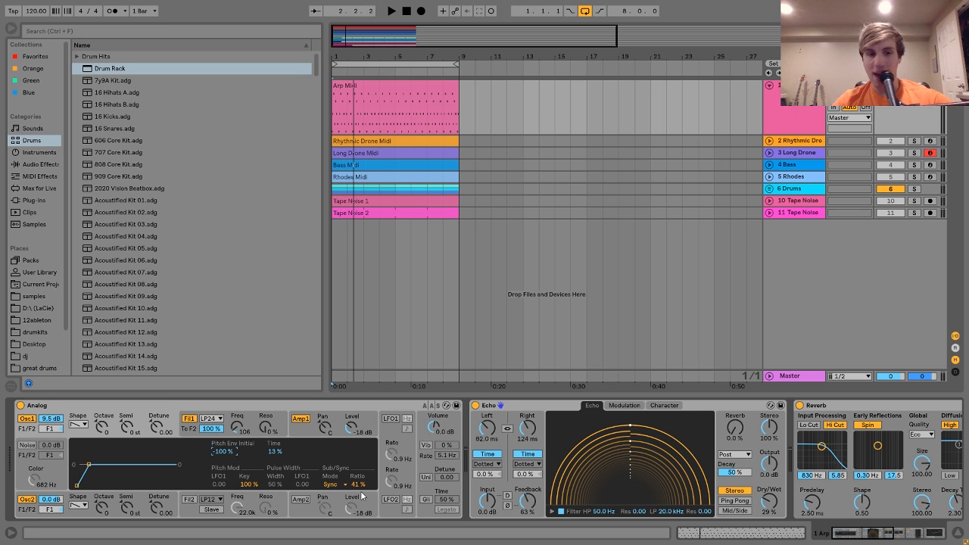
# Examine the Arp track's Analog filter and amp envelopes and the Echo, Reverb, Compressor and EQ Eight settings in its device chain.
pyautogui.click(191, 429)
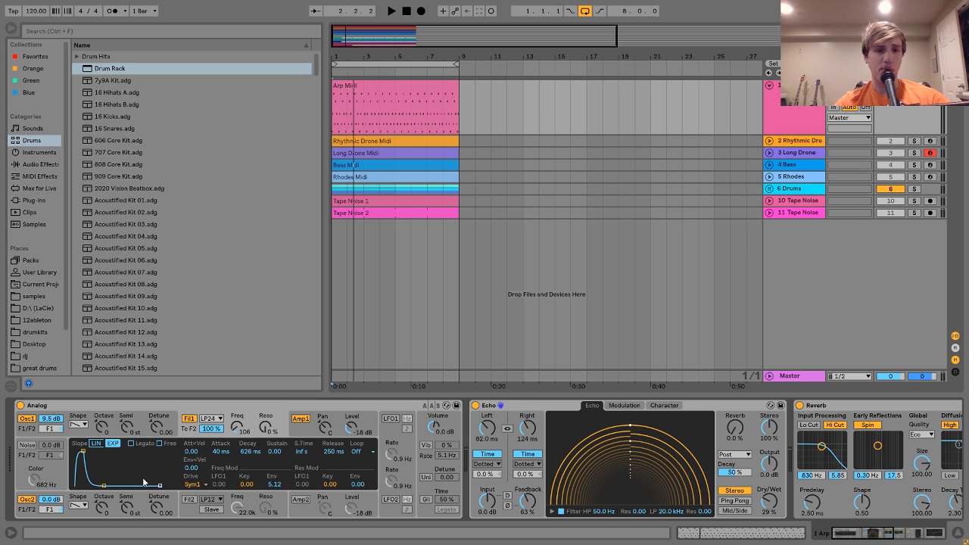
pyautogui.click(308, 430)
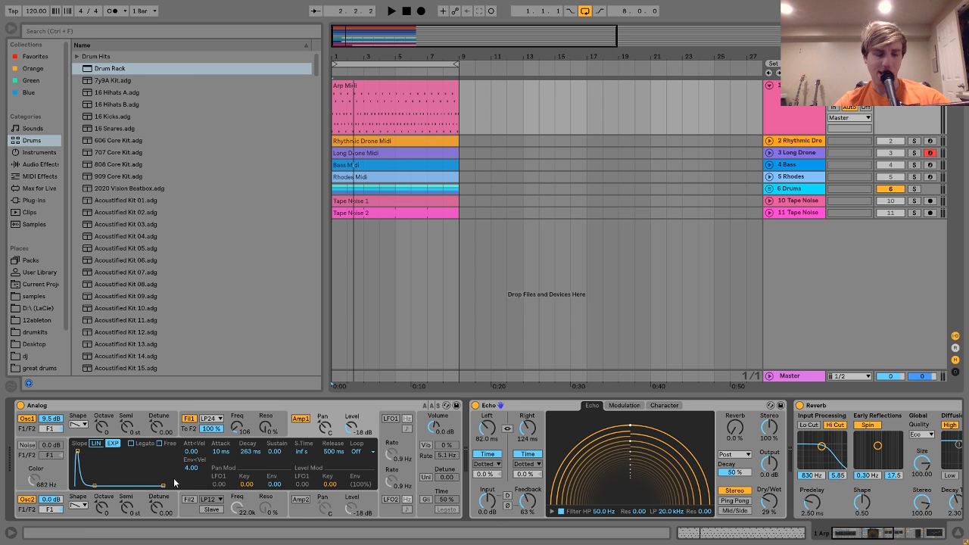
pyautogui.scroll(-5, 227, 486)
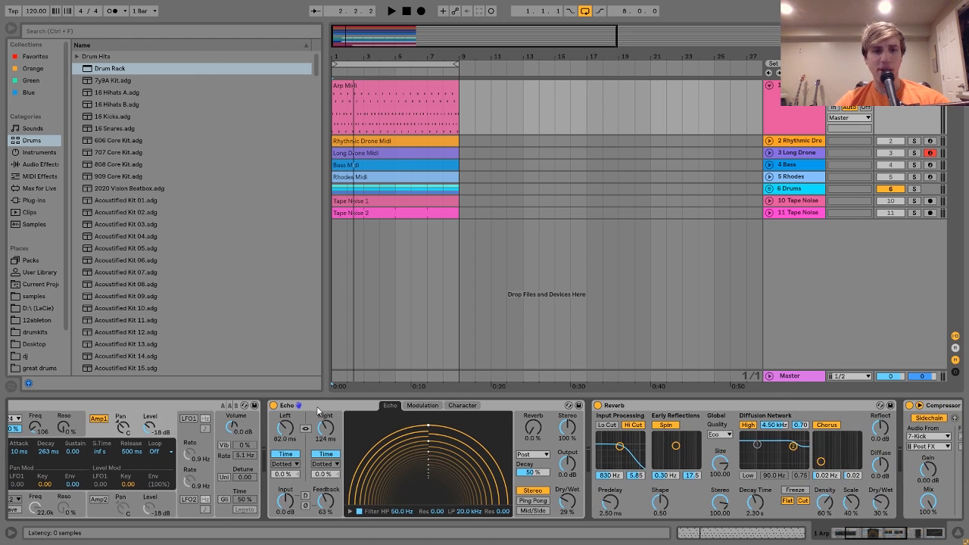
pyautogui.click(320, 408)
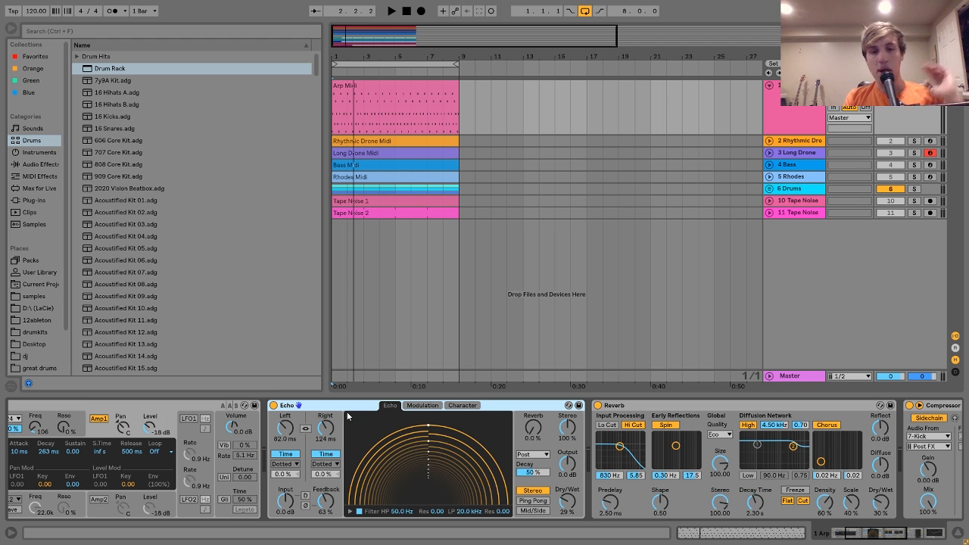
pyautogui.scroll(-2, 347, 411)
pyautogui.scroll(-8, 347, 411)
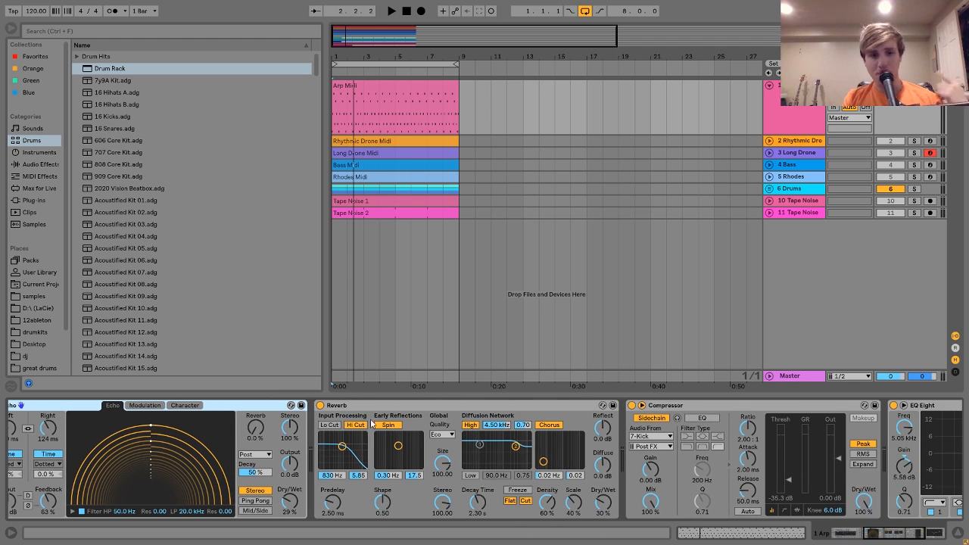
pyautogui.scroll(-10, 388, 426)
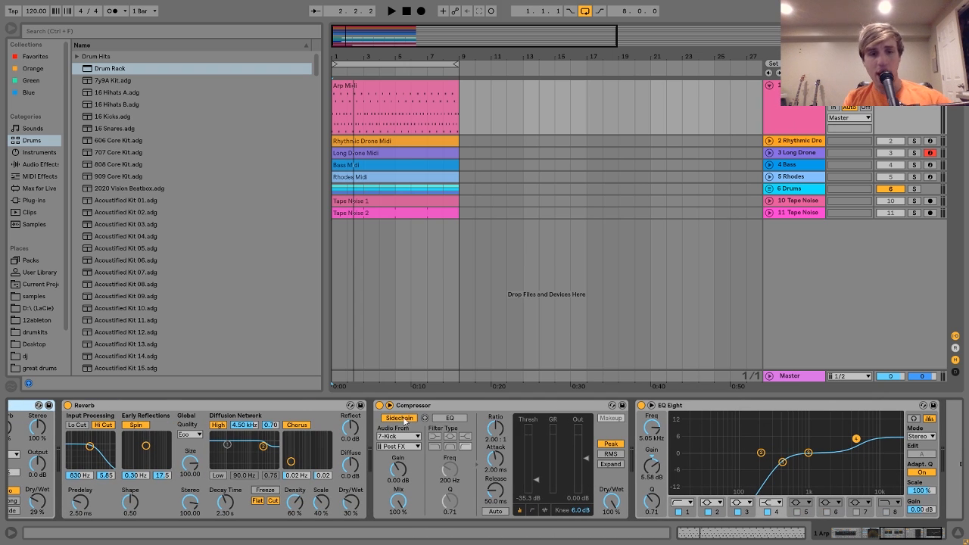
pyautogui.click(480, 411)
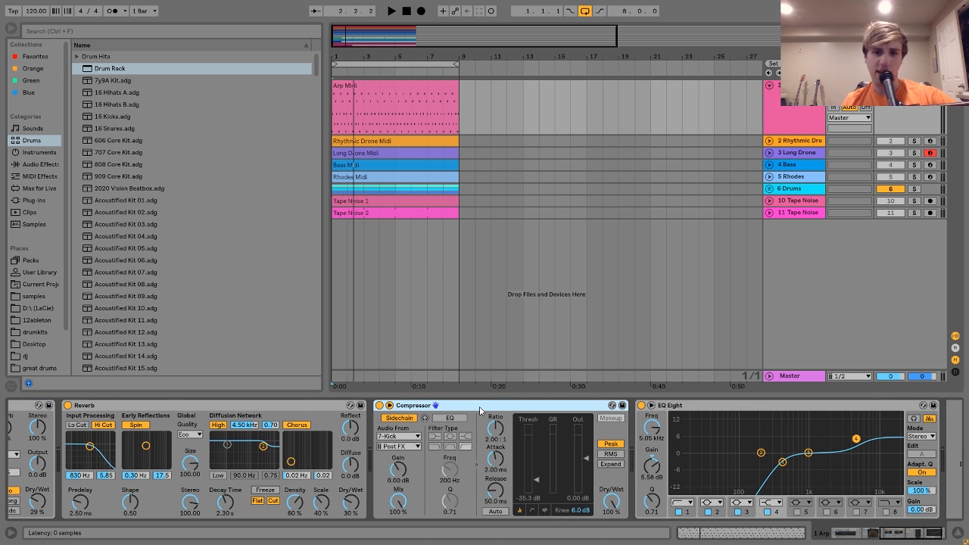
pyautogui.scroll(-2, 576, 428)
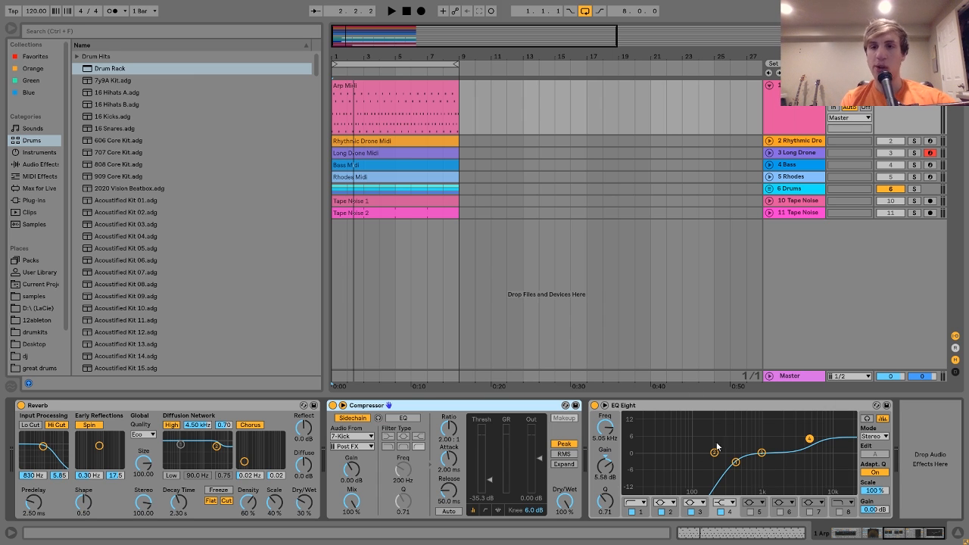
# Unfold and solo the Rhythmic Drone track, and audition its clip.
pyautogui.click(813, 144)
pyautogui.click(769, 142)
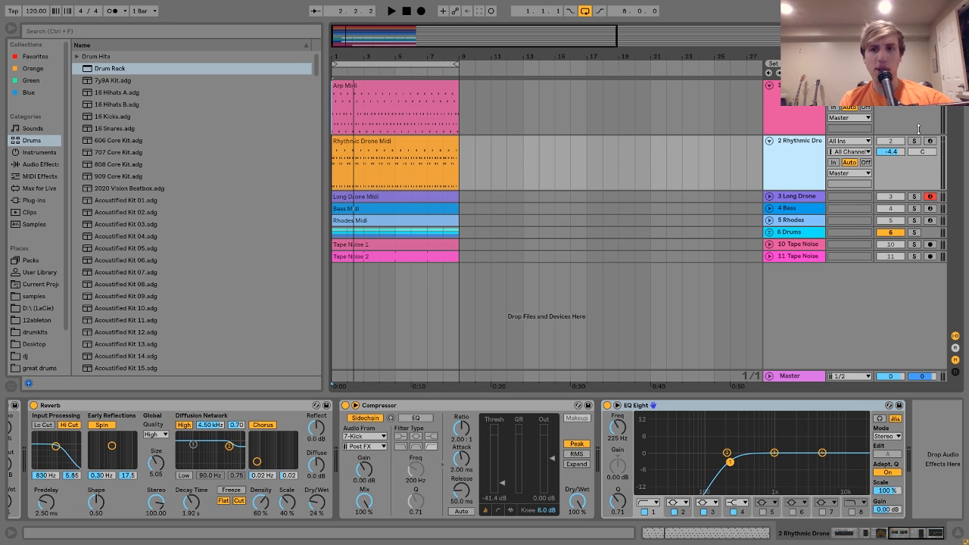
pyautogui.click(915, 142)
pyautogui.click(815, 148)
pyautogui.press('space')
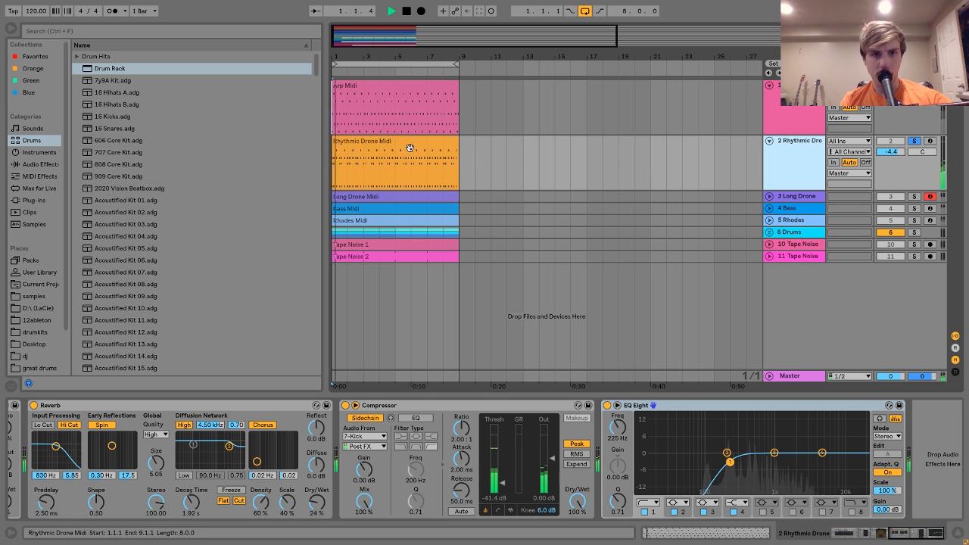
pyautogui.click(410, 147)
pyautogui.press('space')
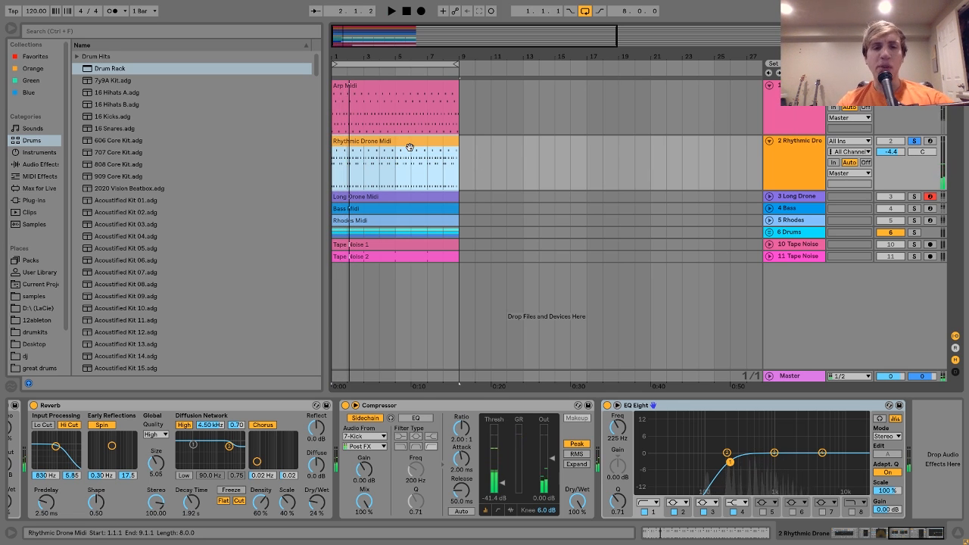
# In the Rhythmic Drone Midi clip, re-enter the chord's E4 note at 1.2.2 by raising an A3 note seven semitones, and play it back.
pyautogui.doubleClick(409, 147)
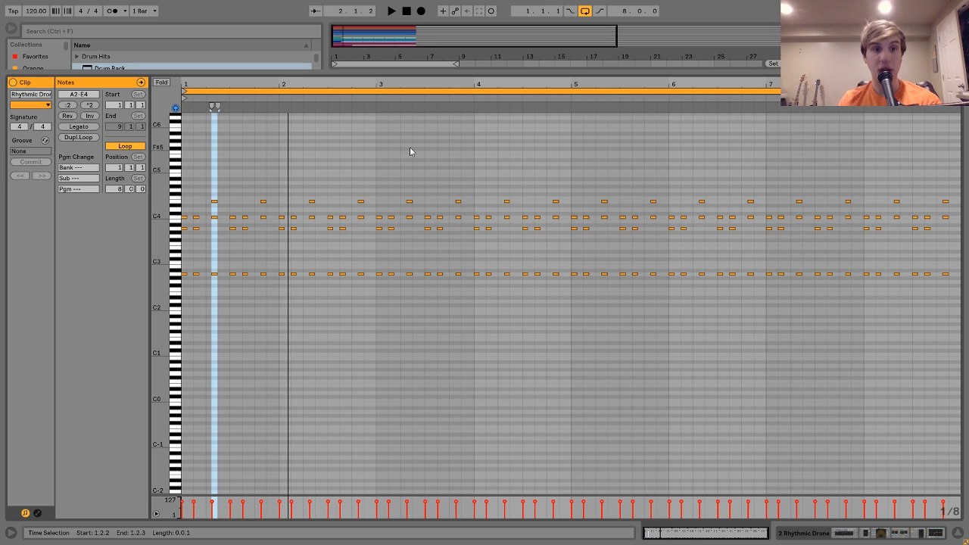
pyautogui.moveTo(246, 92); pyautogui.dragTo(246, 133)
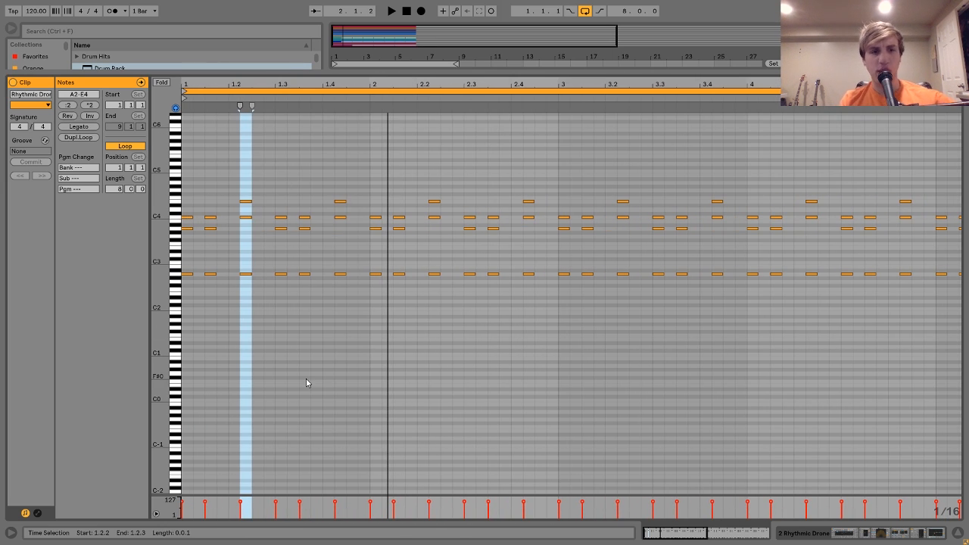
pyautogui.moveTo(189, 315); pyautogui.dragTo(190, 136)
pyautogui.click(245, 201)
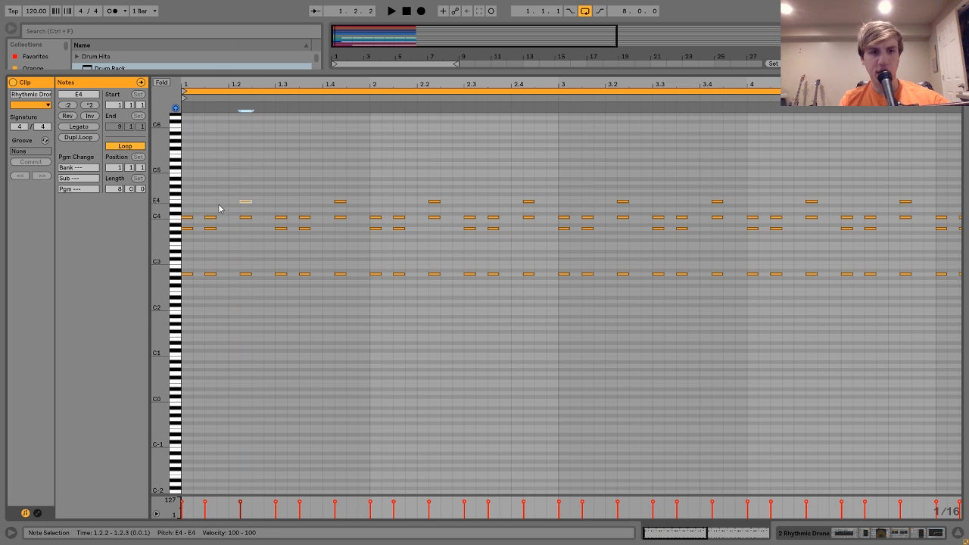
pyautogui.doubleClick(247, 230)
pyautogui.press('Up')
pyautogui.press('Up')
pyautogui.press('Up')
pyautogui.press('Up')
pyautogui.press('Up')
pyautogui.press('Up')
pyautogui.press('Up')
pyautogui.press('space')
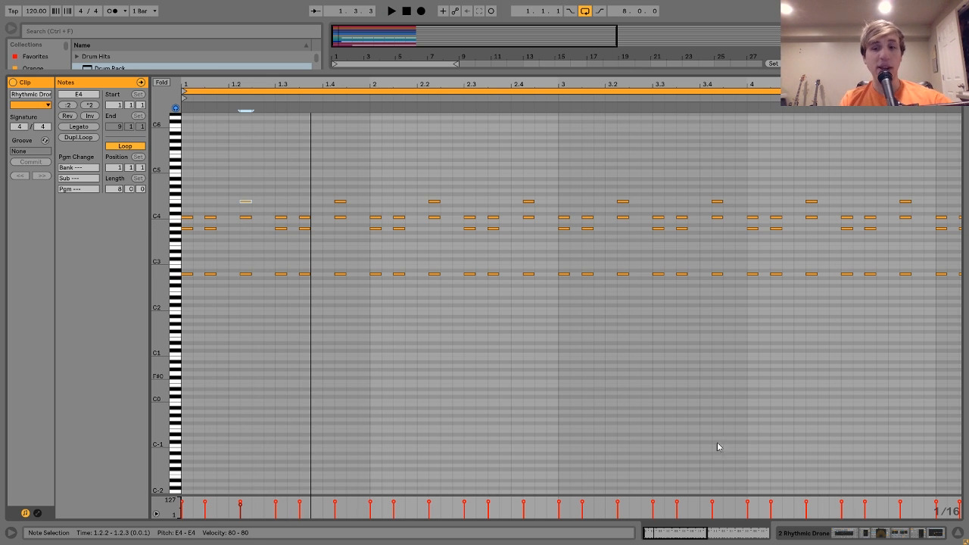
# Audition the Rhythmic Drone track from the arrangement and show the Analog synth at the start of its device chain.
pyautogui.click(816, 533)
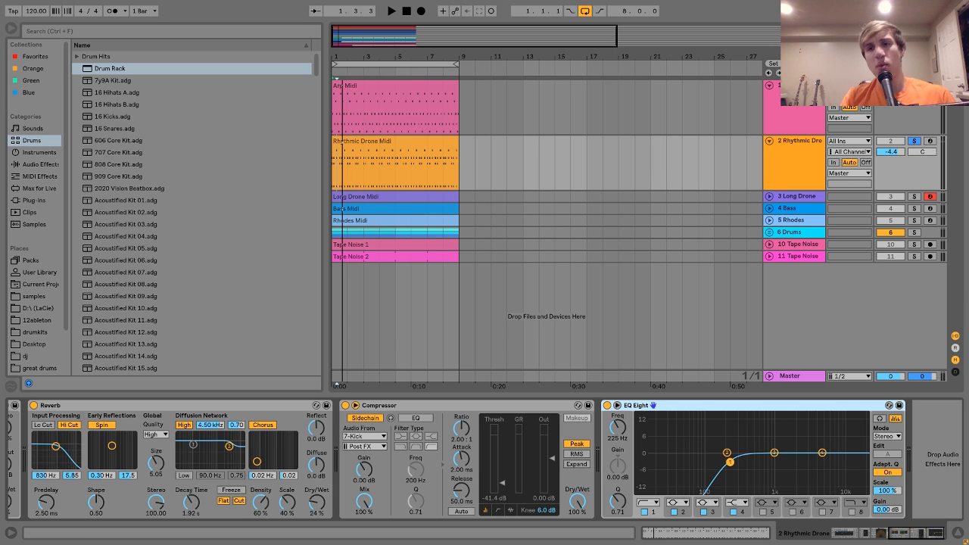
pyautogui.press('space')
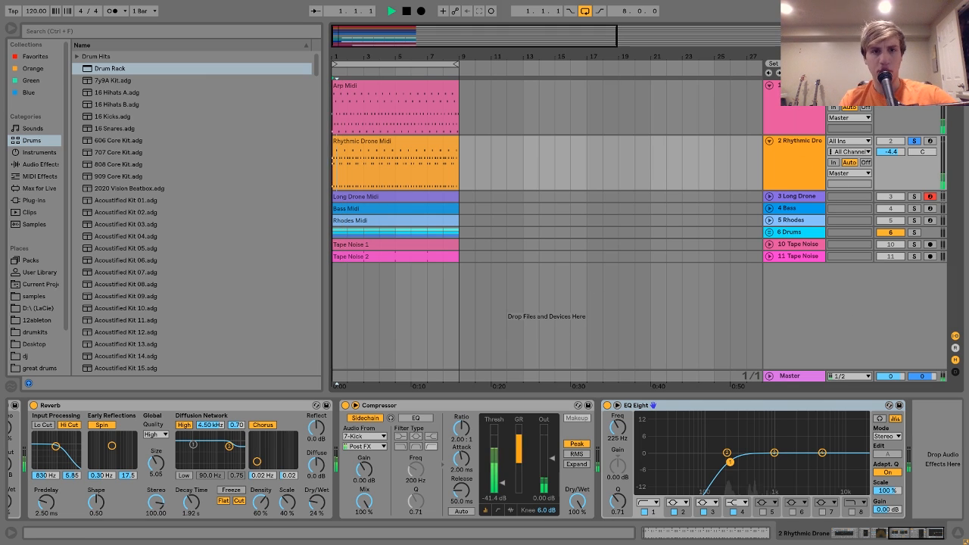
pyautogui.press('space')
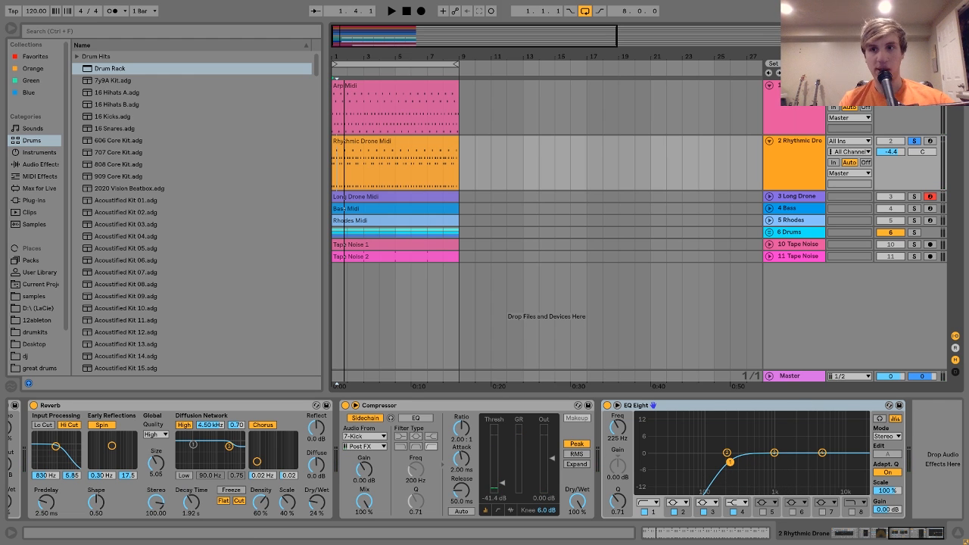
pyautogui.click(804, 146)
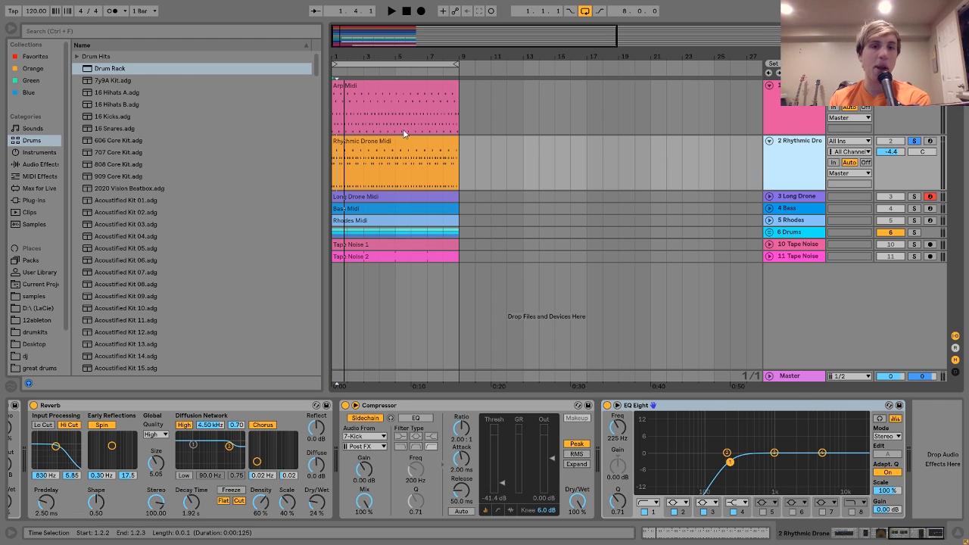
pyautogui.scroll(10, 364, 405)
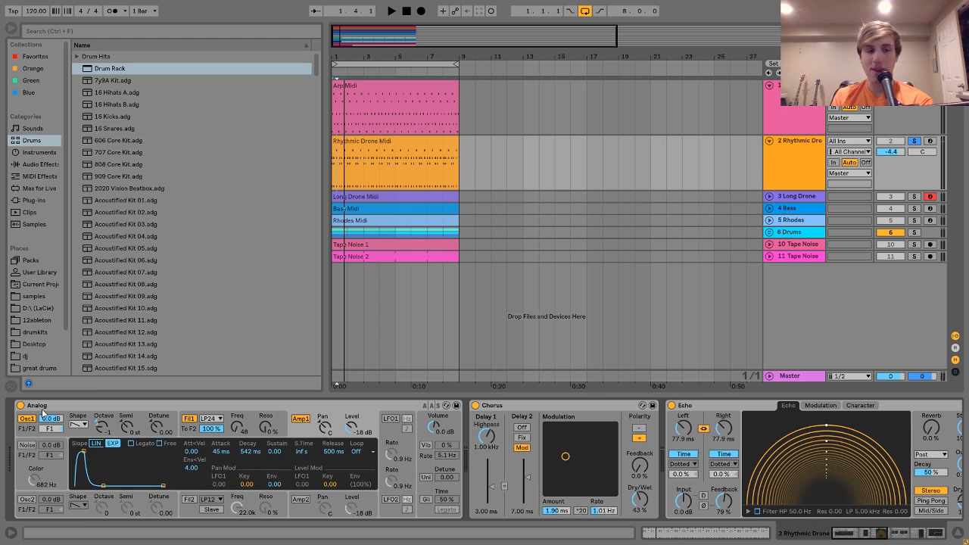
# Examine the oscillator pitch settings, filter envelope and amp envelope of the Rhythmic Drone track's Analog synth.
pyautogui.click(171, 432)
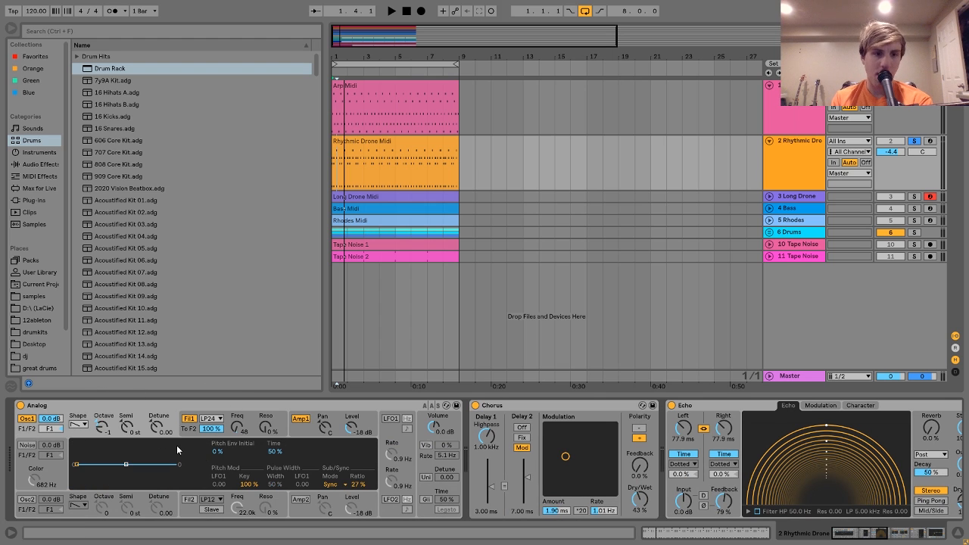
pyautogui.click(188, 431)
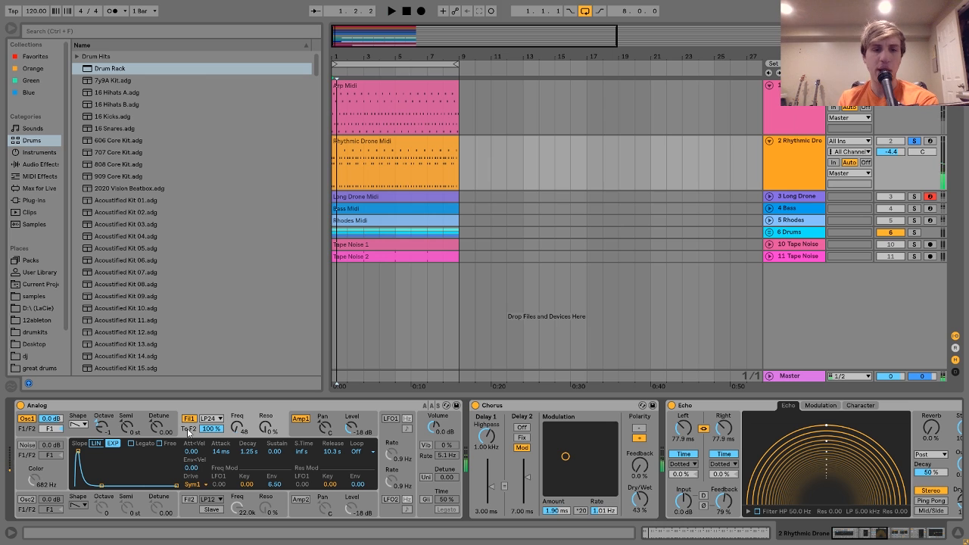
pyautogui.click(299, 432)
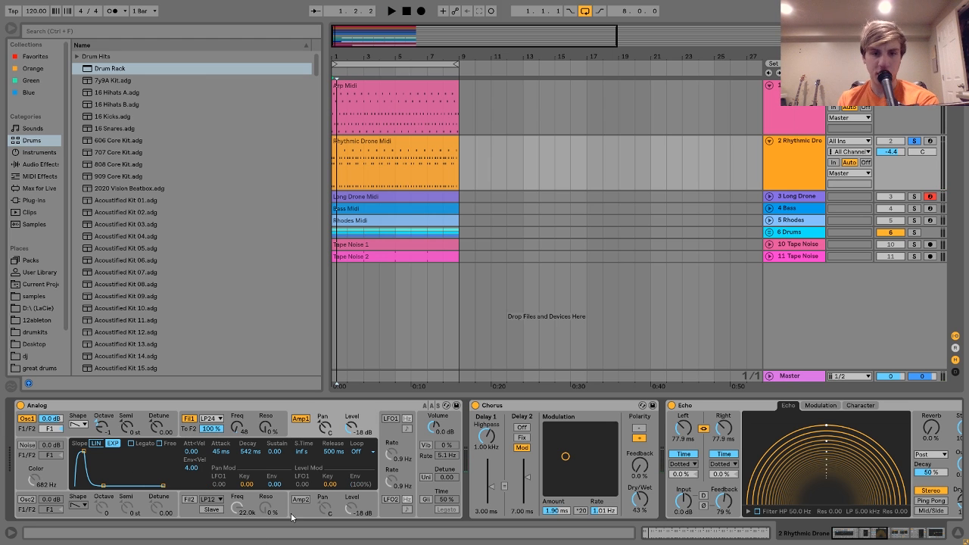
# Examine the Chorus, Echo, Reverb, sidechained Compressor and EQ Eight settings in the Rhythmic Drone track's device chain.
pyautogui.hscroll(5, 112, 505)
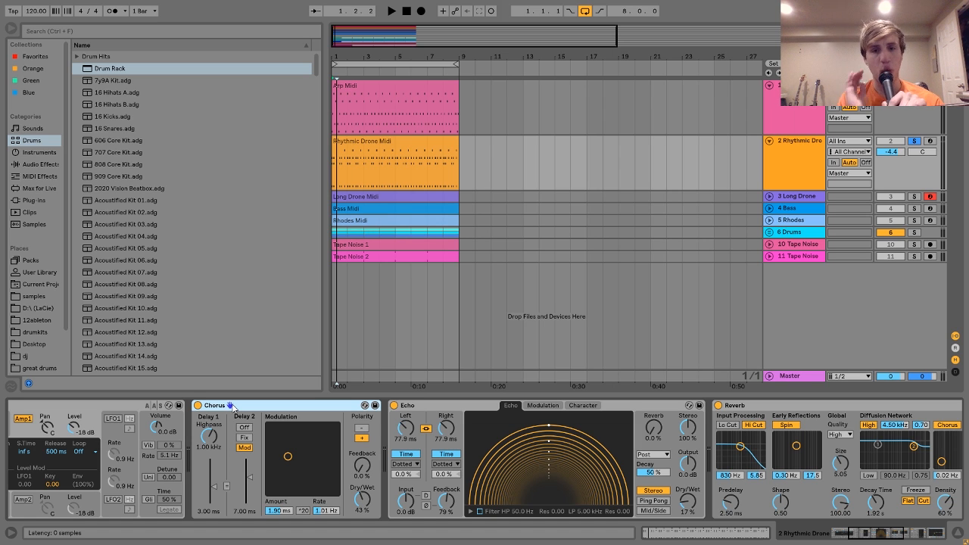
pyautogui.hscroll(8, 232, 407)
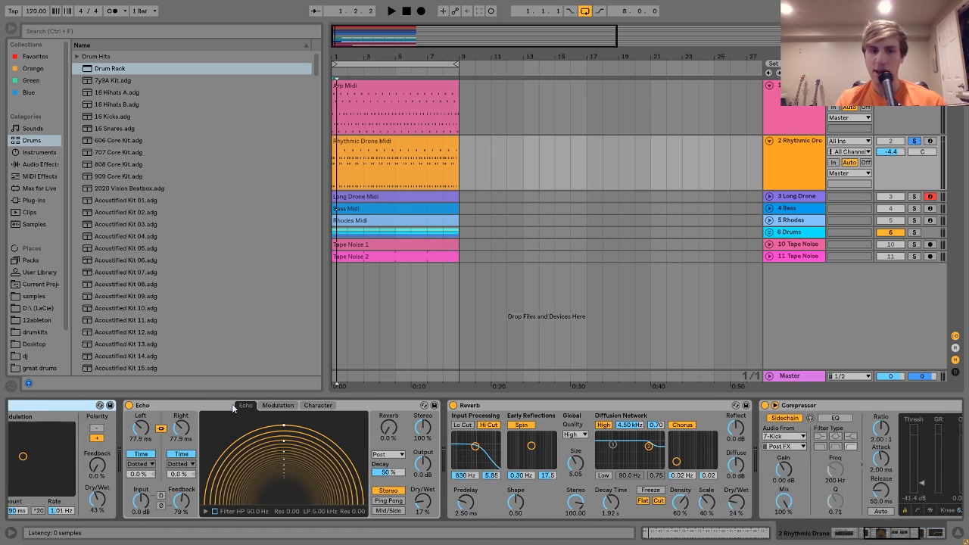
pyautogui.hscroll(-6, 311, 420)
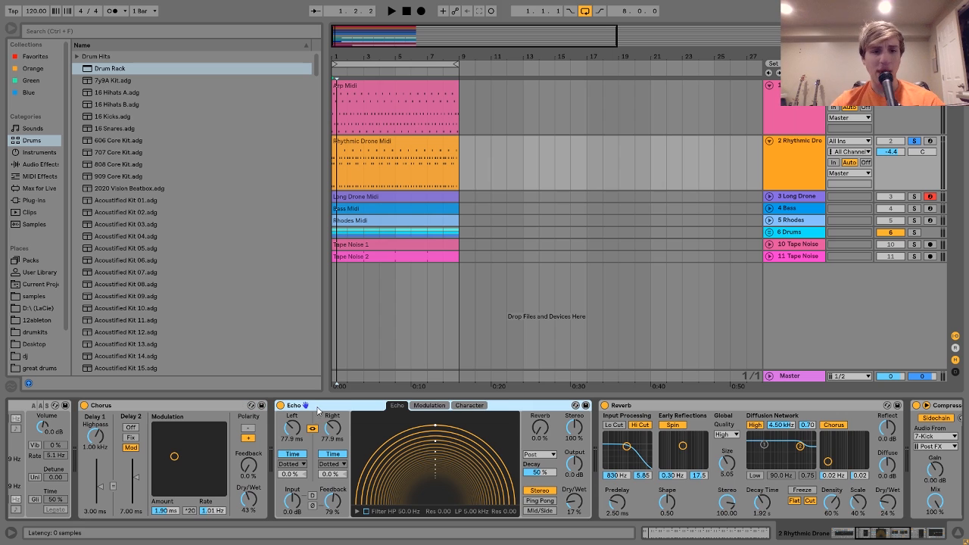
pyautogui.hscroll(5, 510, 454)
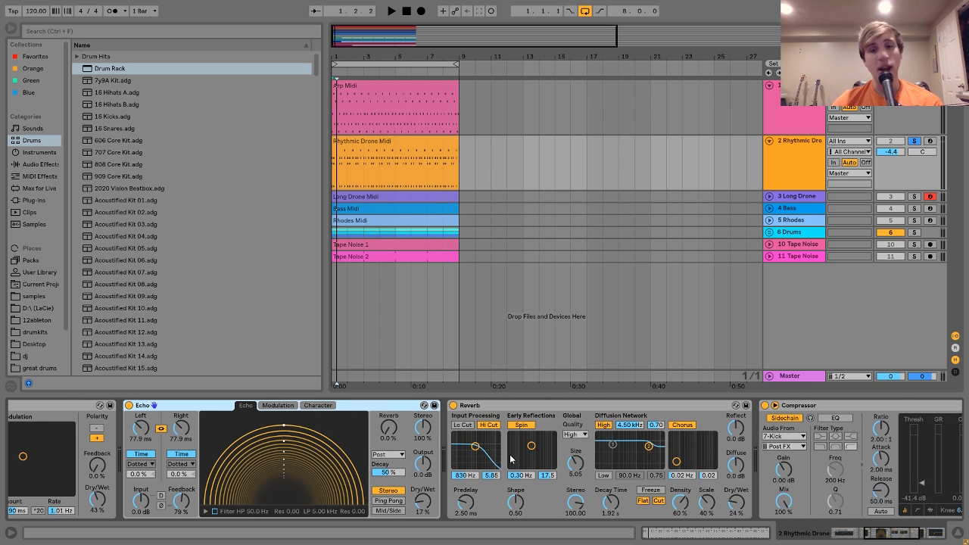
pyautogui.click(581, 417)
pyautogui.hscroll(2, 556, 454)
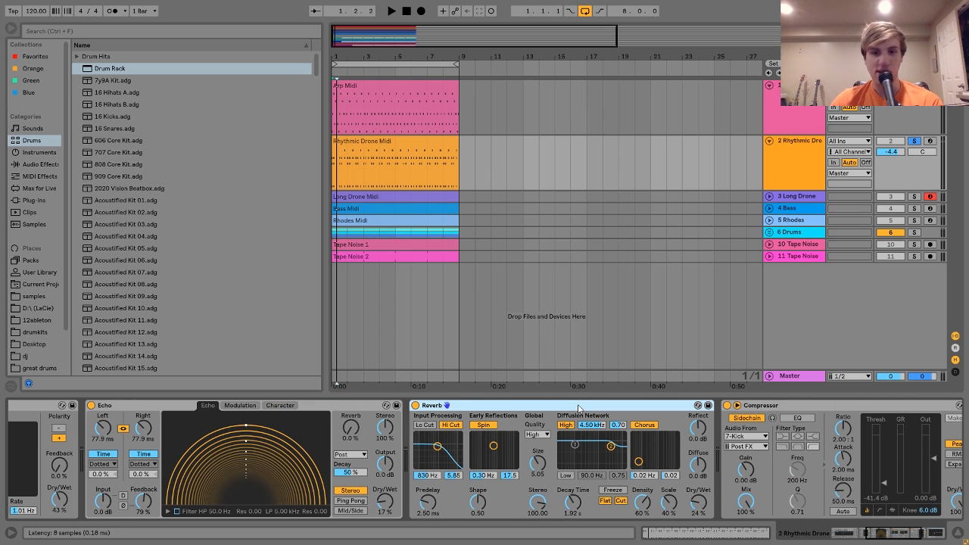
pyautogui.hscroll(8, 540, 468)
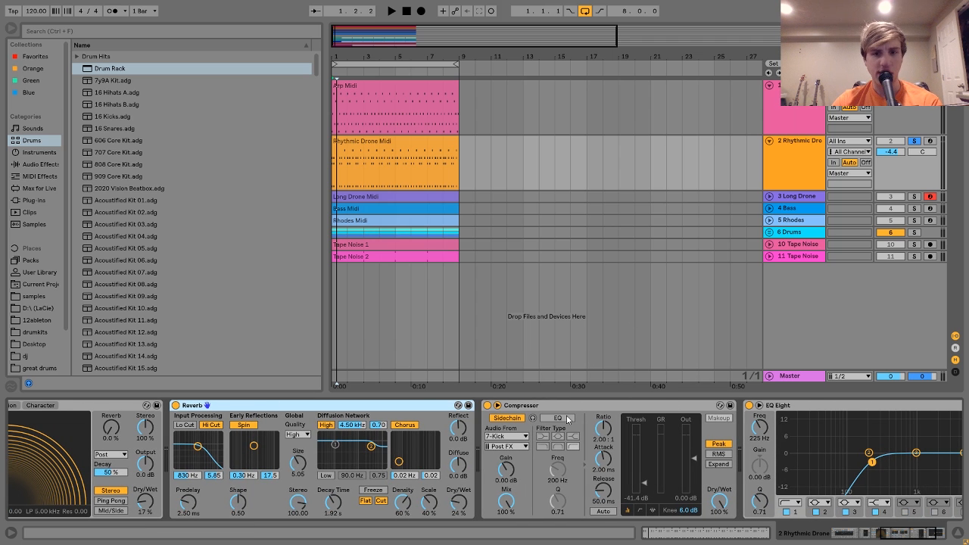
pyautogui.hscroll(5, 567, 409)
pyautogui.click(624, 411)
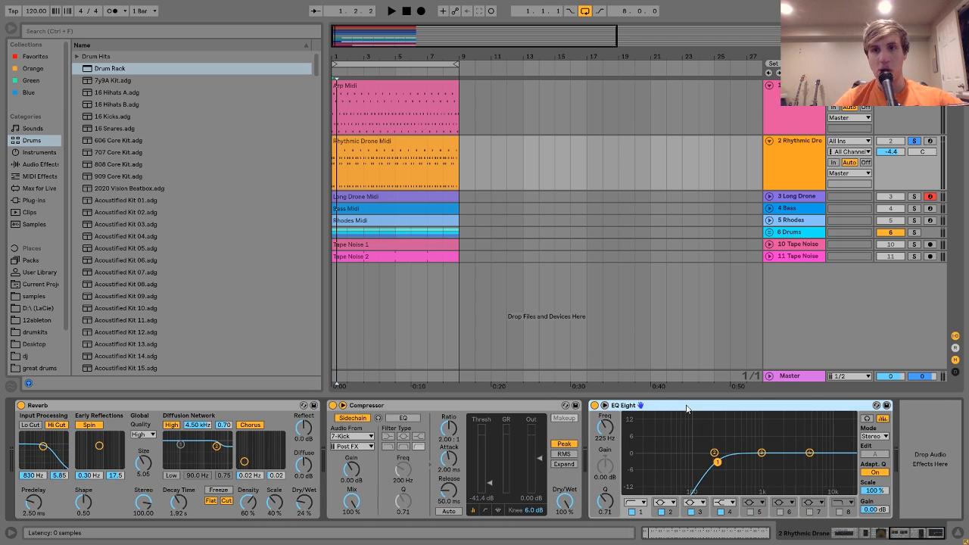
pyautogui.click(779, 164)
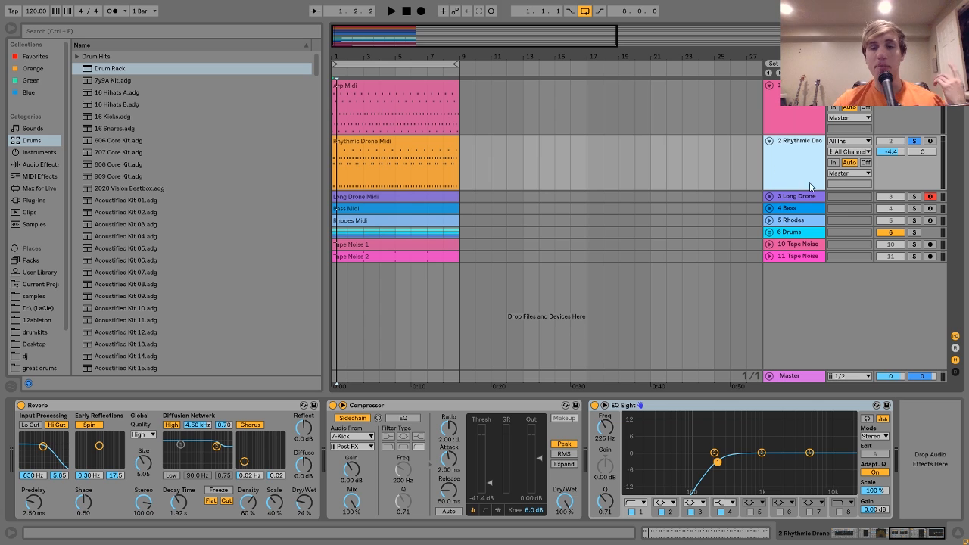
pyautogui.click(424, 143)
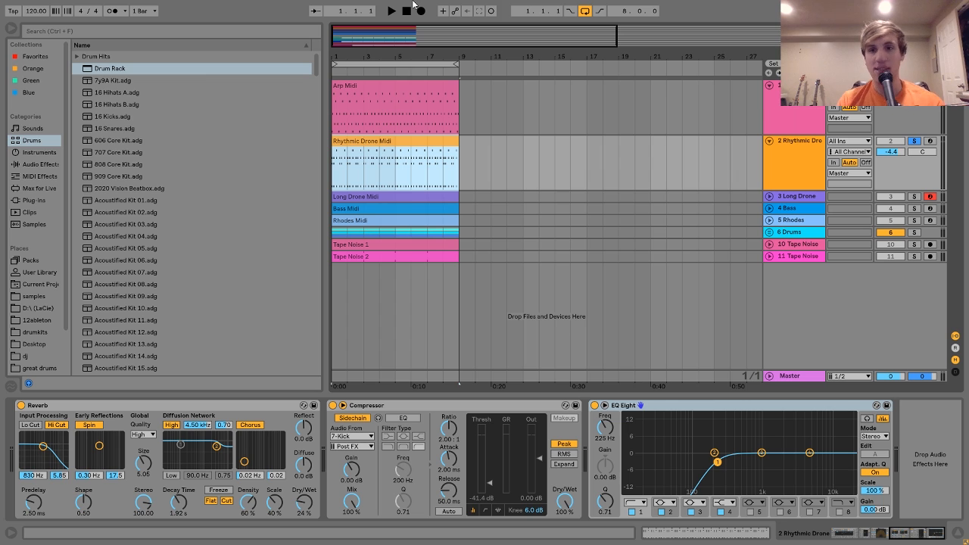
# Solo the Long Drone track in place of Rhythmic Drone and start playback.
pyautogui.click(805, 199)
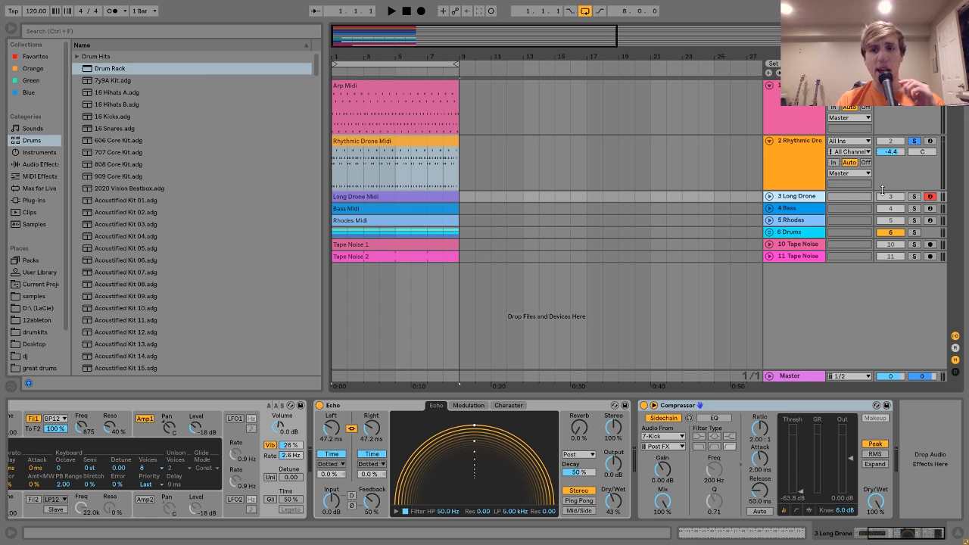
pyautogui.click(914, 197)
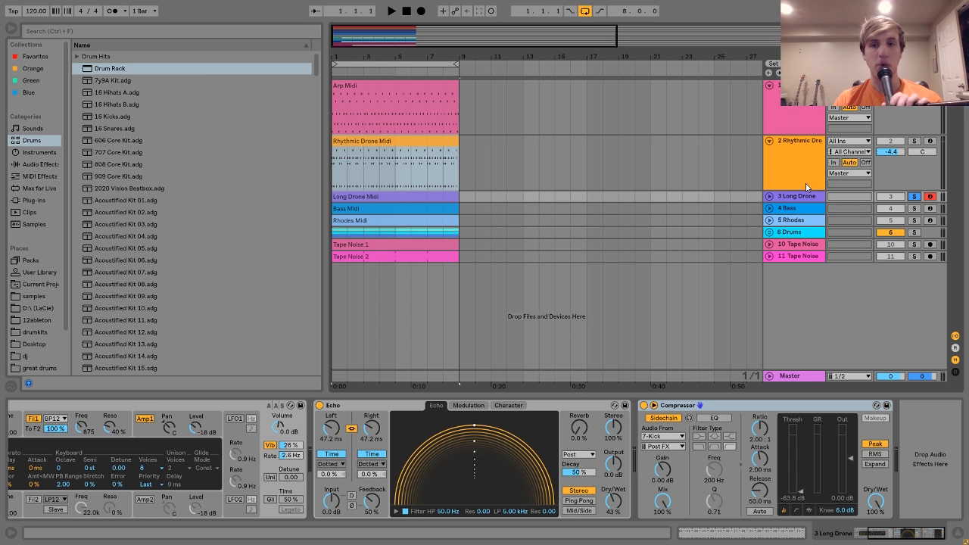
pyautogui.press('space')
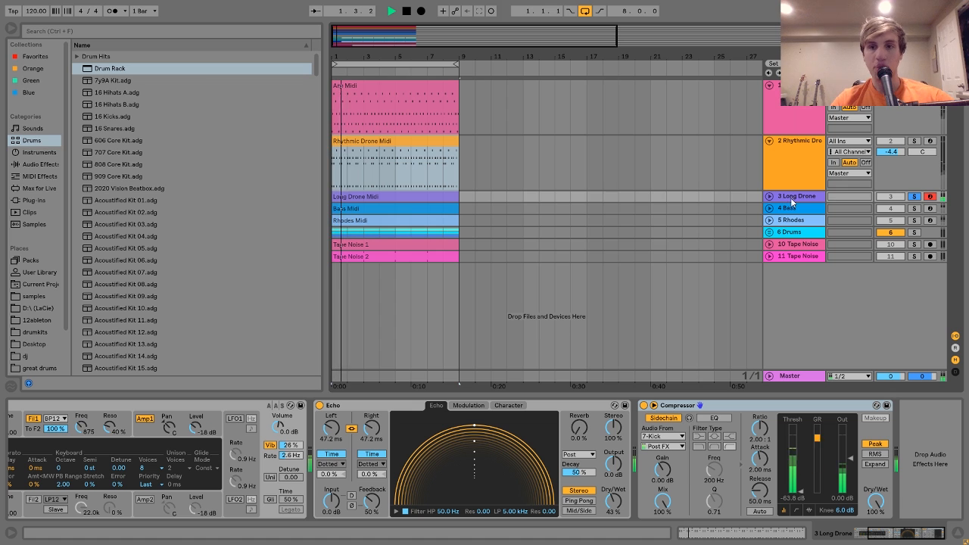
# Unfold the Long Drone track, open its Long Drone Midi clip in the note editor and stop playback.
pyautogui.doubleClick(792, 196)
pyautogui.press('space')
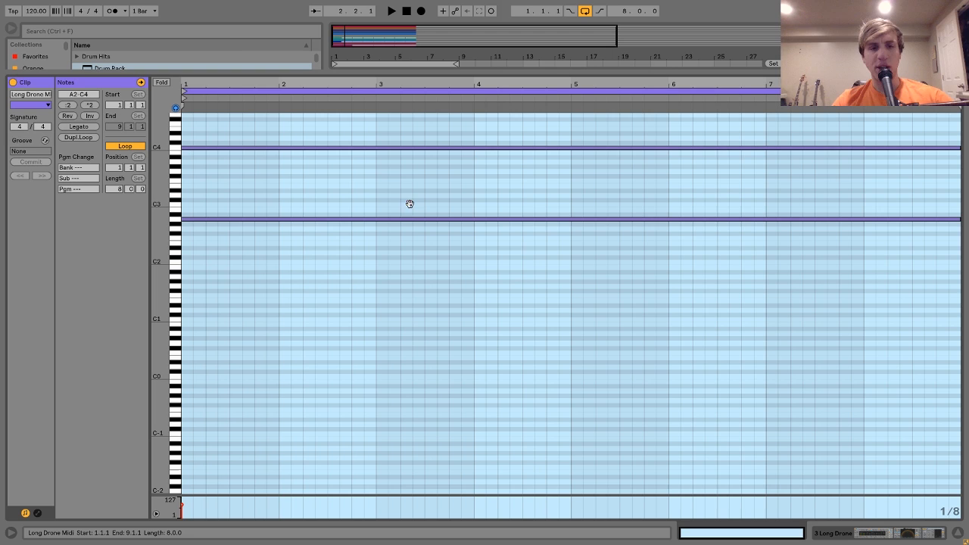
pyautogui.doubleClick(414, 206)
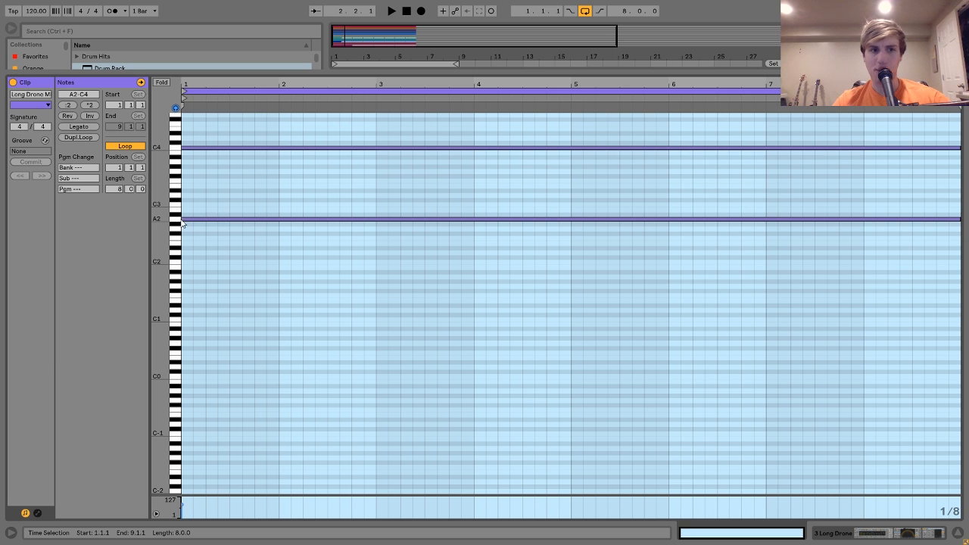
# Lower the sustained C4 note in the Long Drone Midi clip by an octave, and raise it back to C4.
pyautogui.click(209, 148)
pyautogui.hotkey('shift', 'Down')
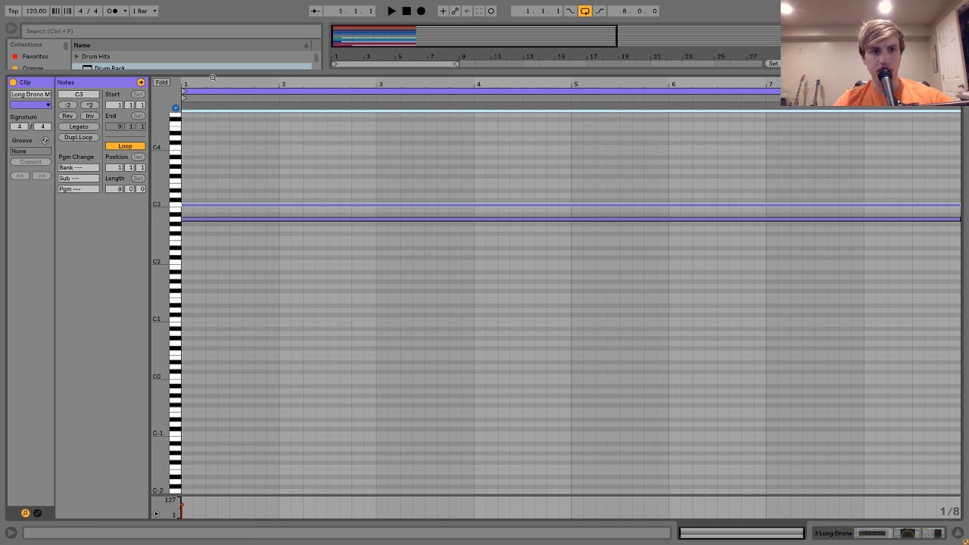
pyautogui.hotkey('shift', 'Up')
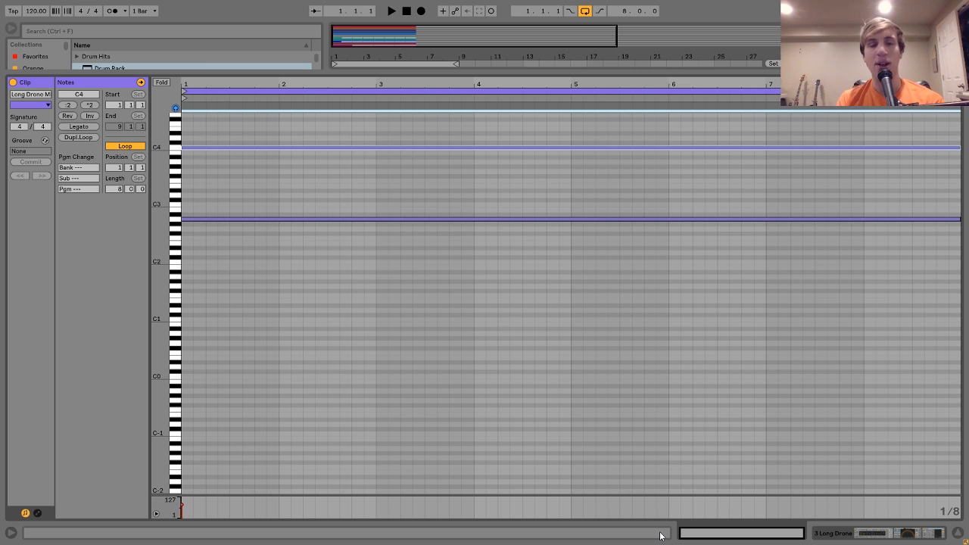
# Show the Long Drone track's devices and examine Analog's oscillator, filter envelope and vibrato settings, auditioning the sound.
pyautogui.click(913, 536)
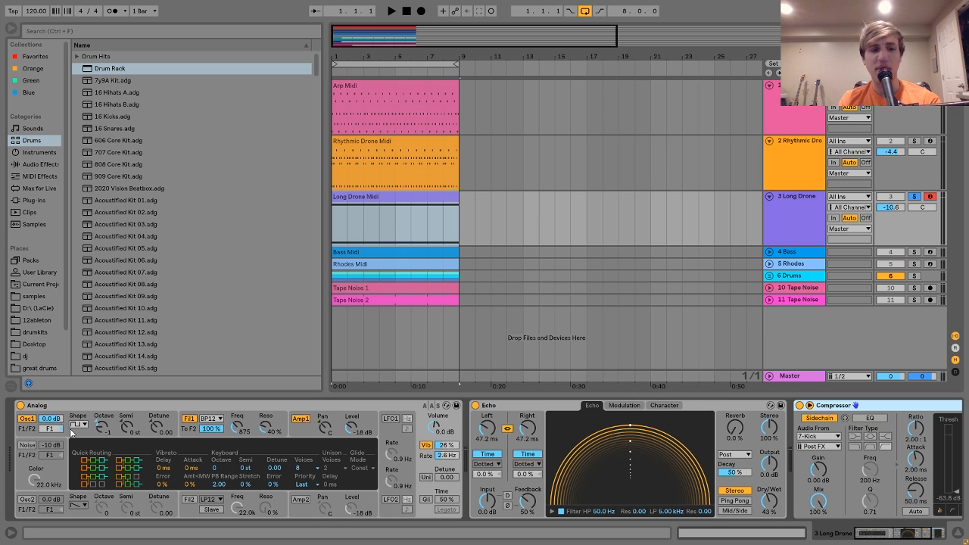
pyautogui.click(70, 435)
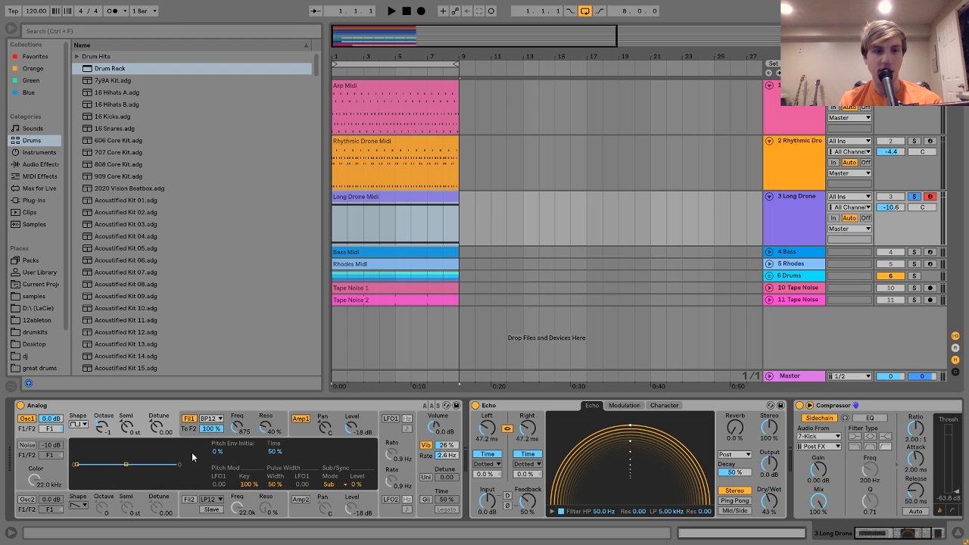
pyautogui.click(185, 431)
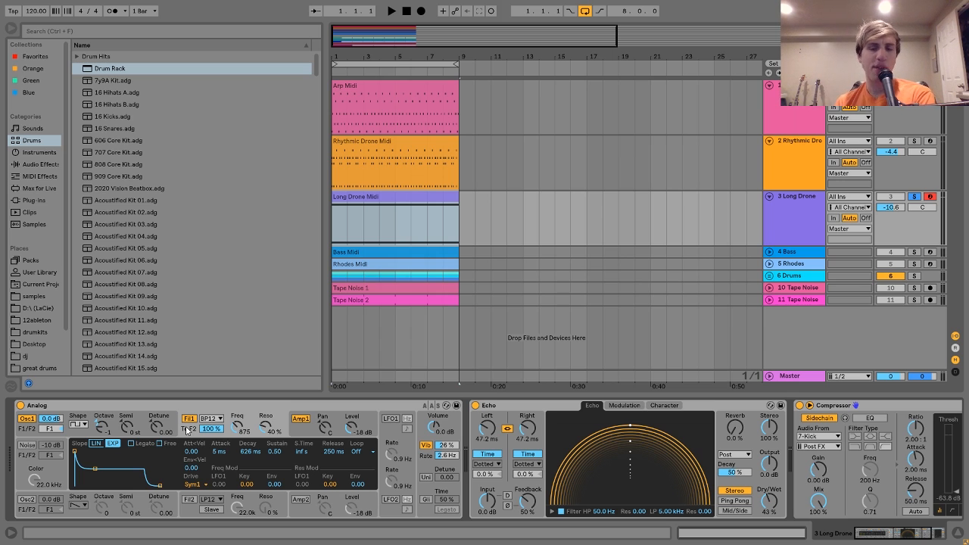
pyautogui.press('space')
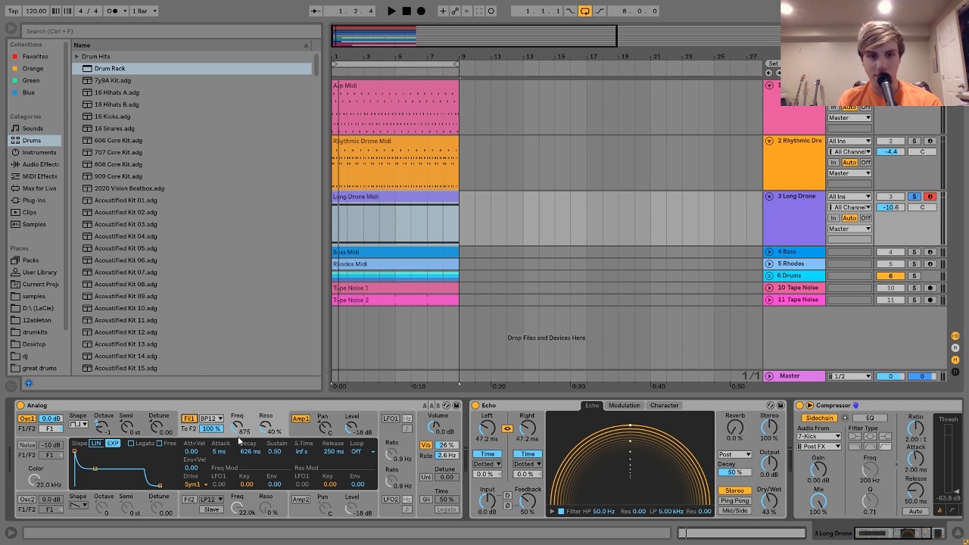
pyautogui.click(430, 439)
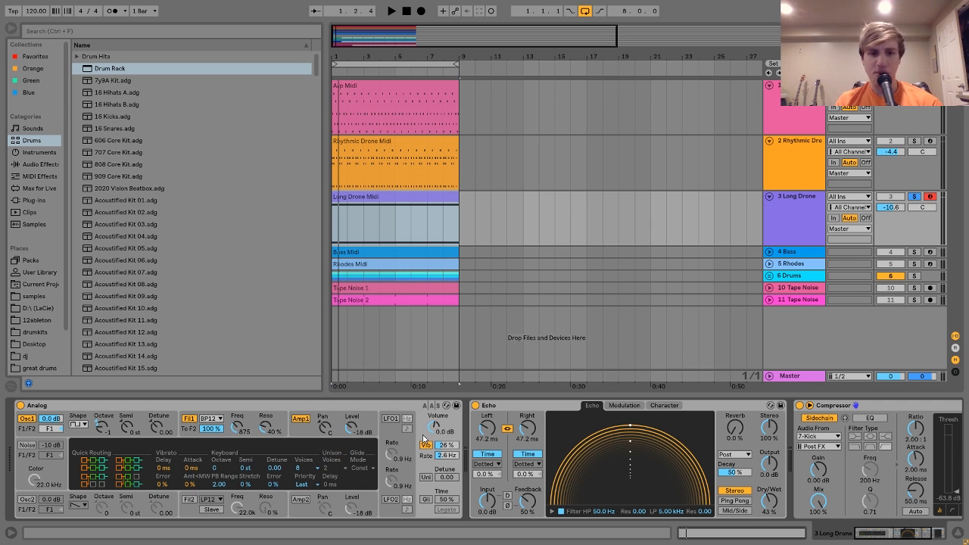
# Compare the Long Drone sound with Echo bypassed and re-enabled during playback, and inspect the sidechained Compressor.
pyautogui.scroll(-2, 423, 437)
pyautogui.scroll(-2, 423, 438)
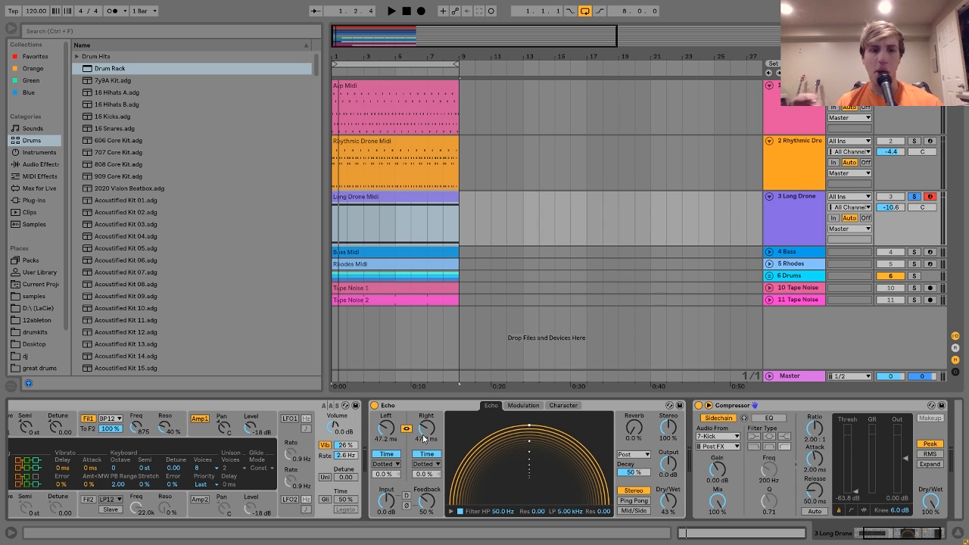
pyautogui.scroll(-2, 424, 437)
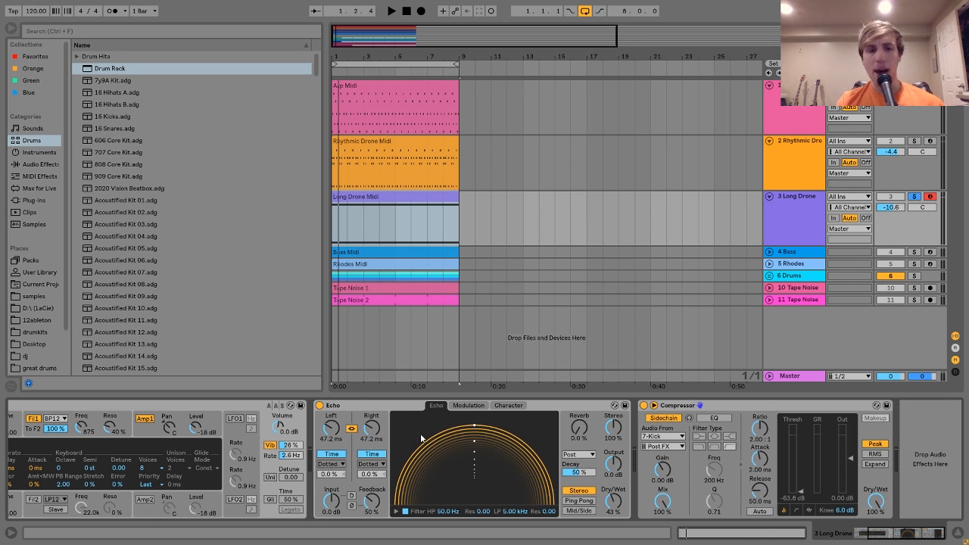
pyautogui.click(382, 405)
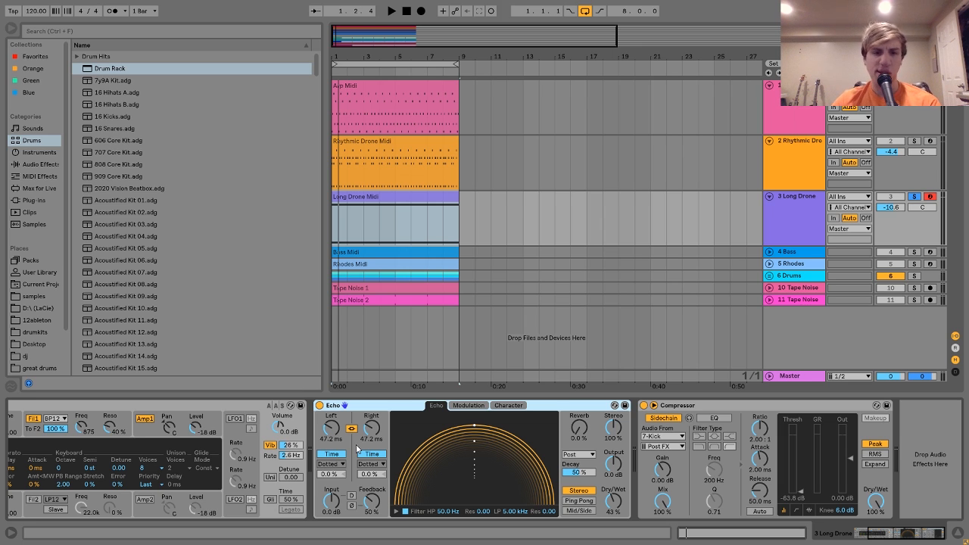
pyautogui.click(319, 406)
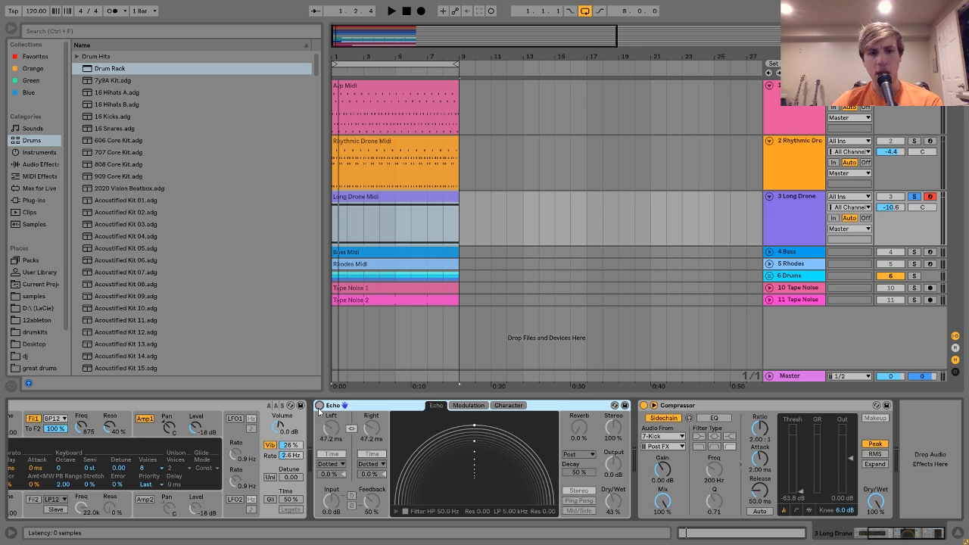
pyautogui.press('space')
pyautogui.click(320, 406)
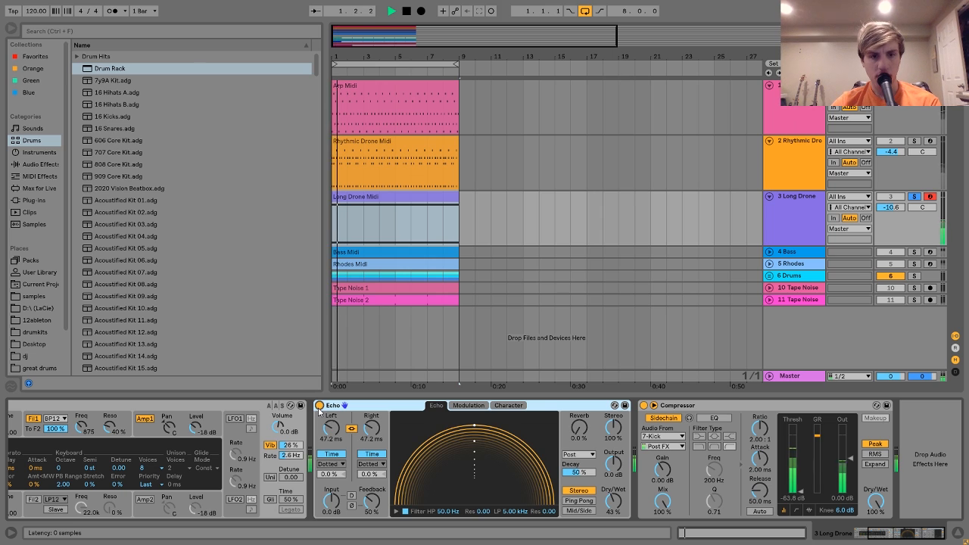
pyautogui.press('space')
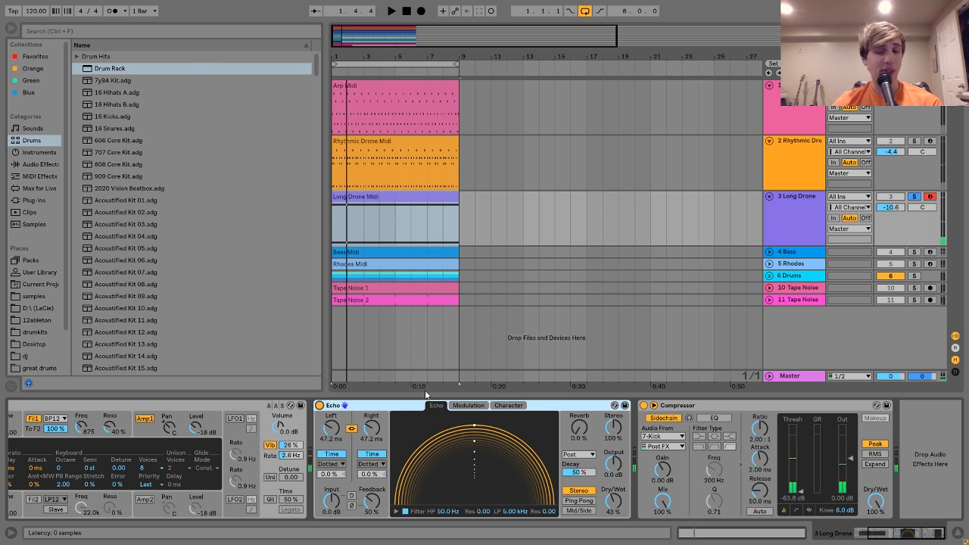
pyautogui.click(738, 405)
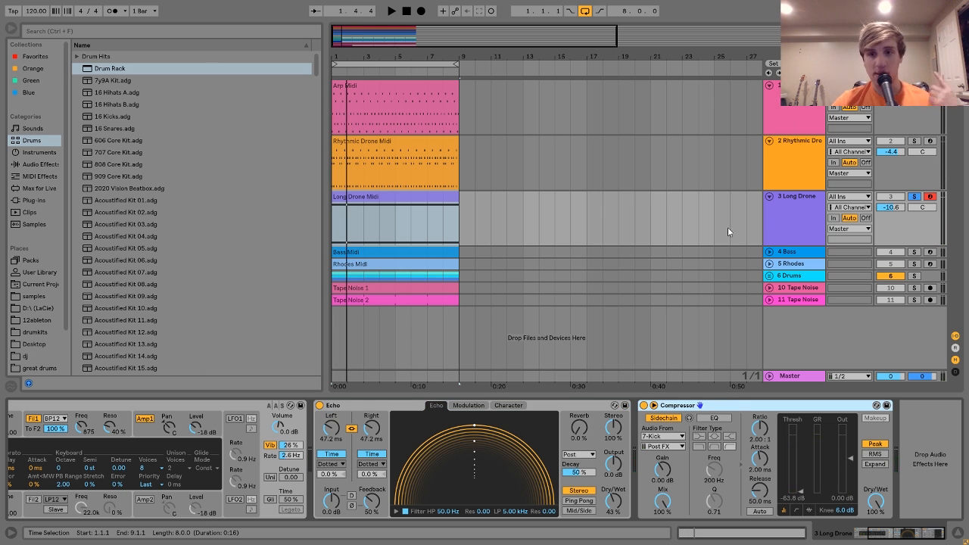
# Unfold the Bass track and solo it in place of Long Drone.
pyautogui.click(795, 256)
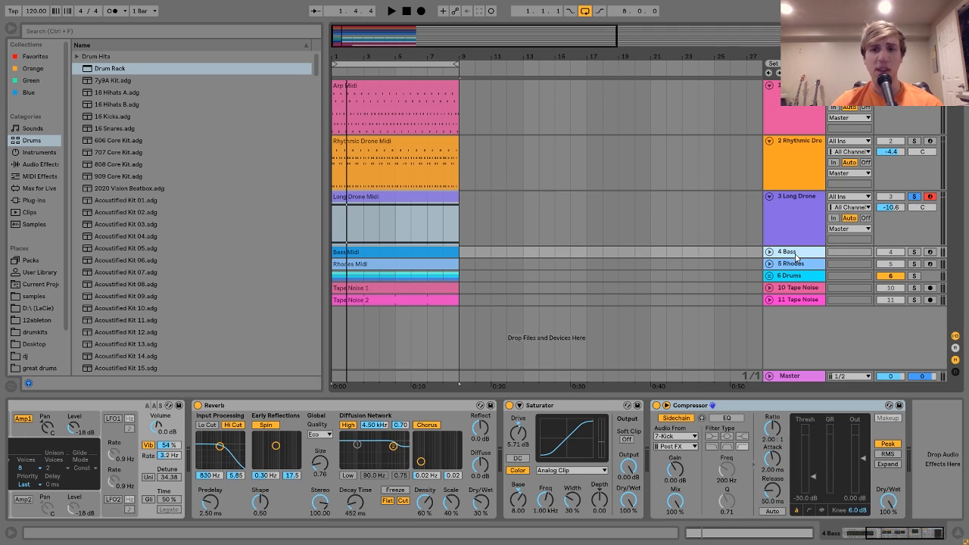
pyautogui.press('u')
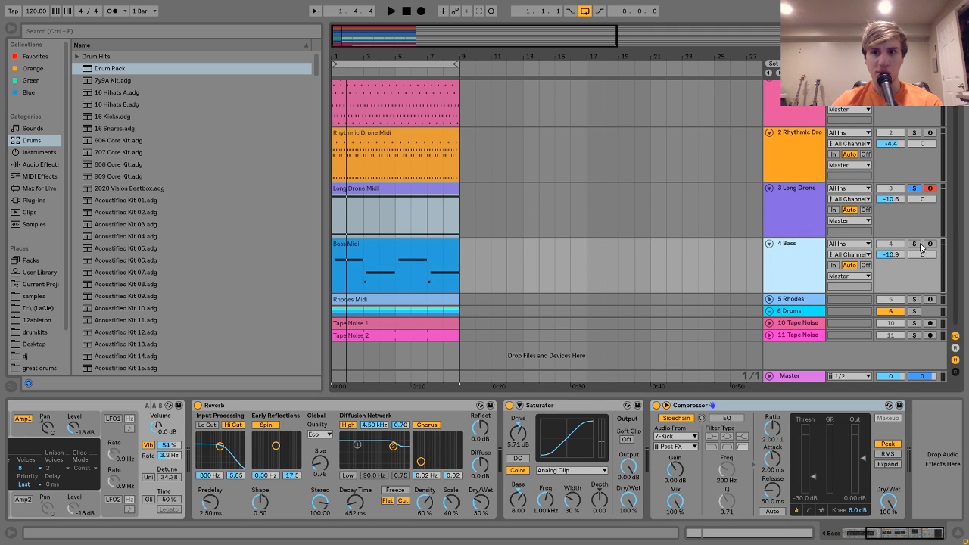
pyautogui.click(916, 245)
# Audition the Bass track and open its Bass Midi clip in the note editor.
pyautogui.press('space')
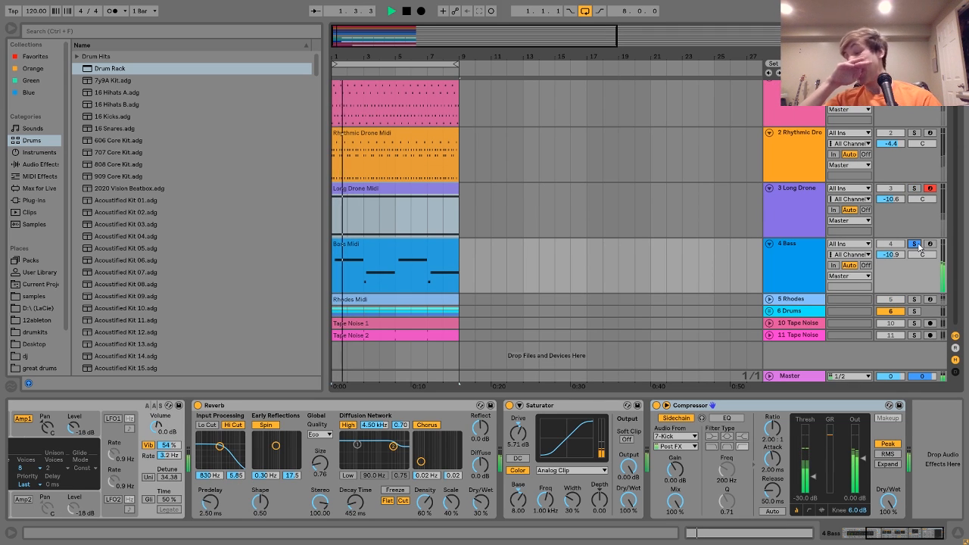
pyautogui.click(812, 263)
pyautogui.press('space')
pyautogui.doubleClick(356, 246)
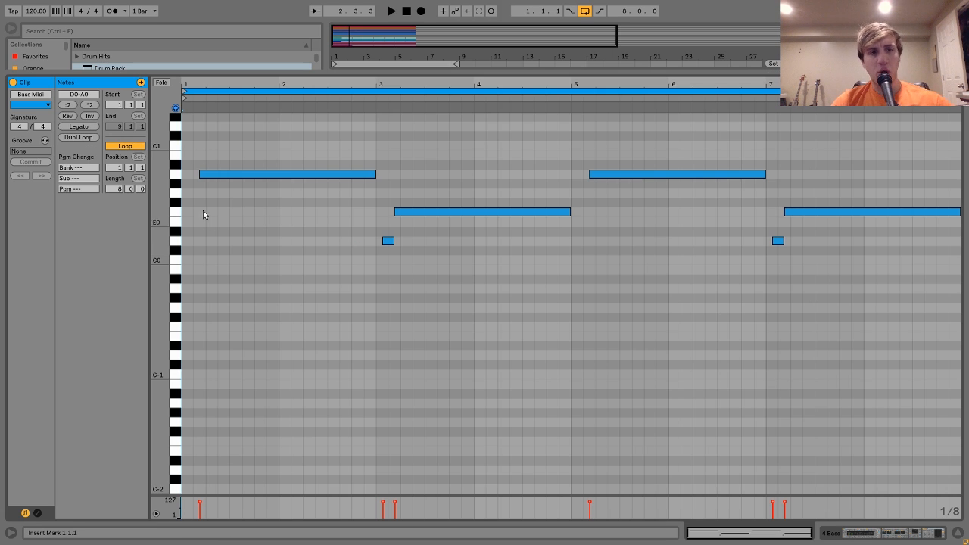
# Audition the Bass Midi clip together with the soloed Drums group and reopen its notes in the note editor.
pyautogui.click(864, 534)
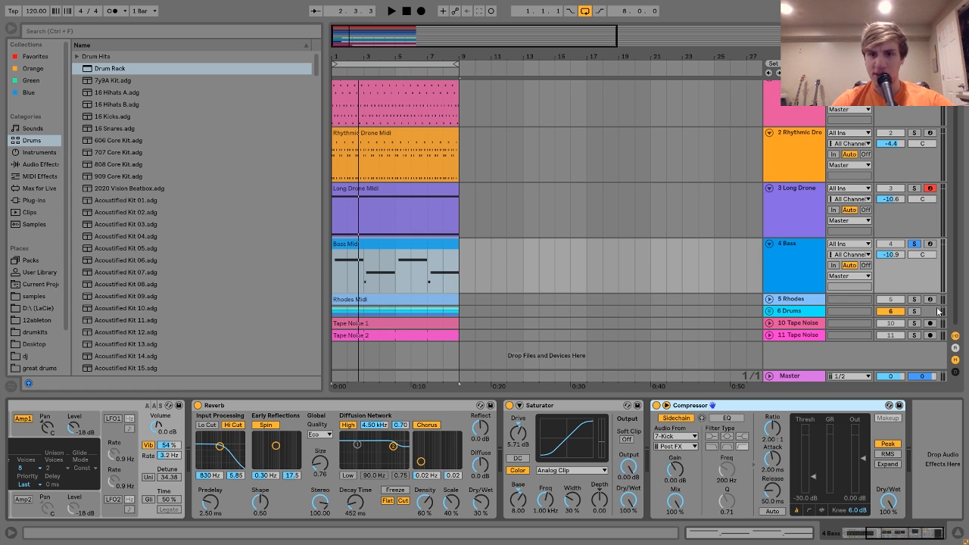
pyautogui.click(437, 243)
pyautogui.press('space')
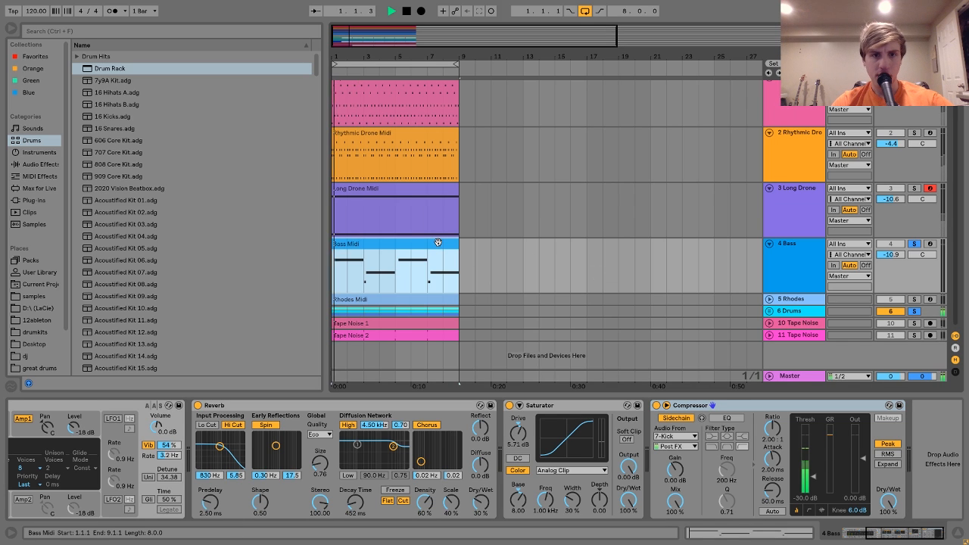
pyautogui.doubleClick(437, 242)
pyautogui.press('space')
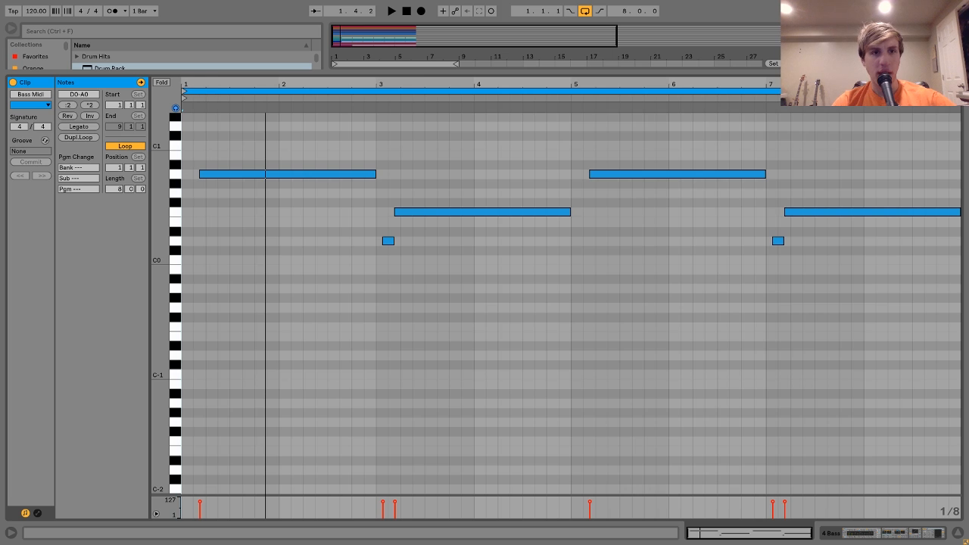
# Audition the Bass Midi notes in the note editor from bar 1 and again from bar 3.
pyautogui.moveTo(200, 85); pyautogui.dragTo(204, 101)
pyautogui.click(212, 232)
pyautogui.press('space')
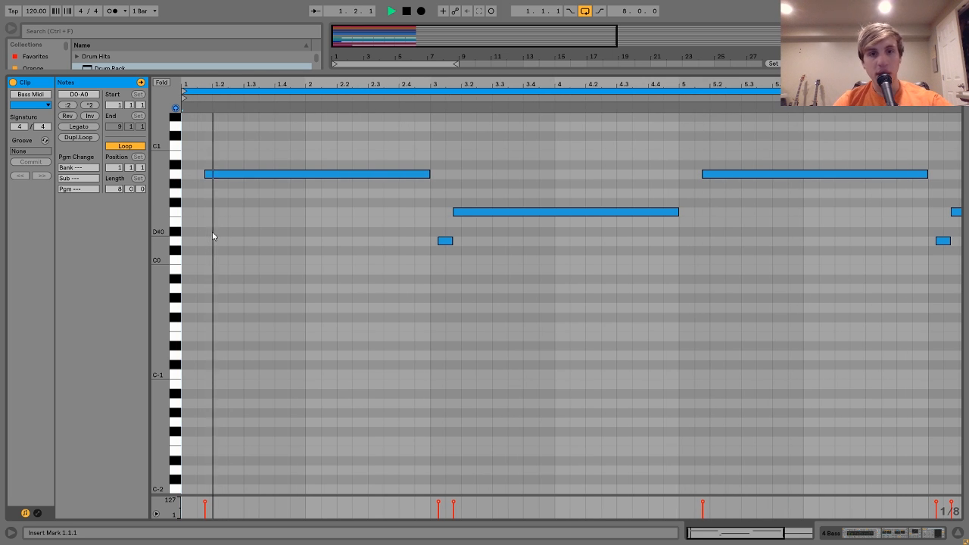
pyautogui.press('space')
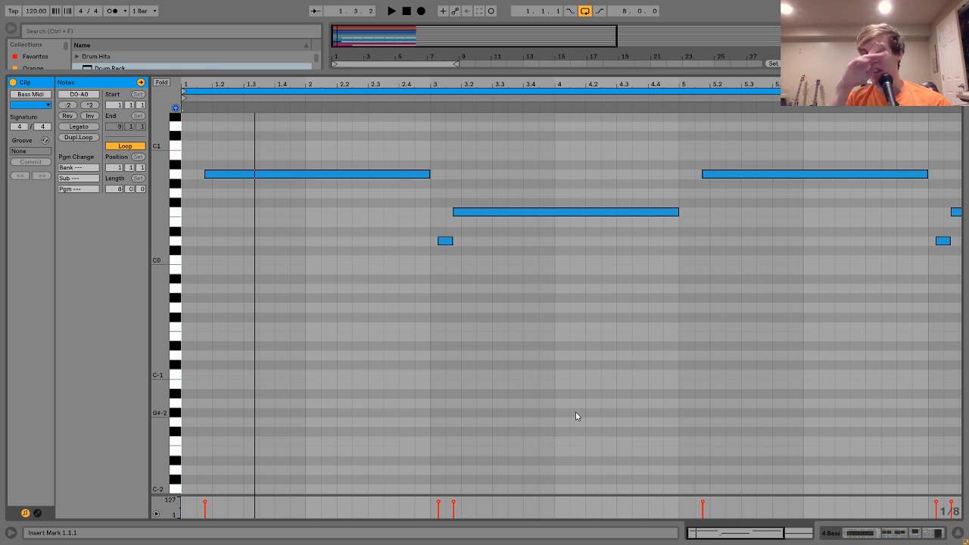
pyautogui.click(426, 97)
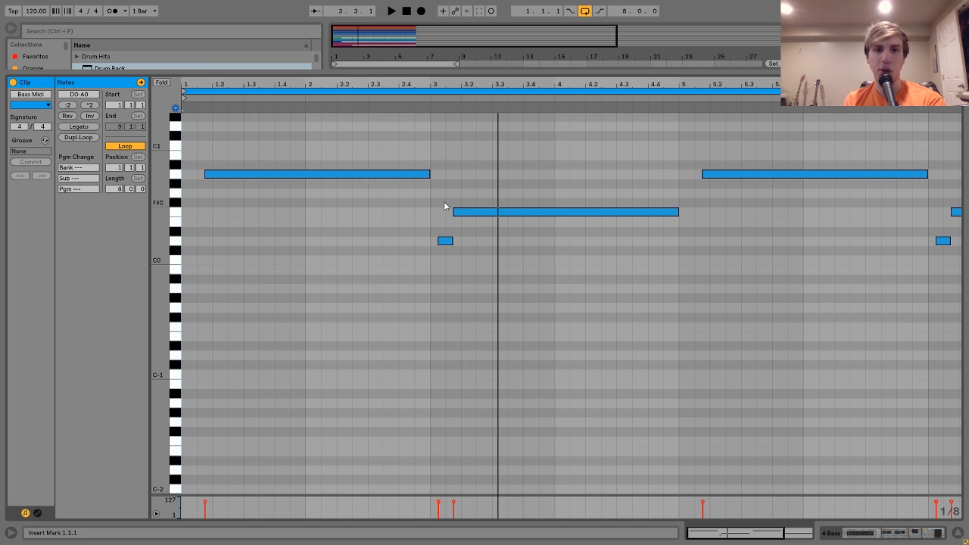
# Unfold the Rhodes track and compare its notes with the Bass notes around bar 3, auditioning from that point.
pyautogui.click(868, 535)
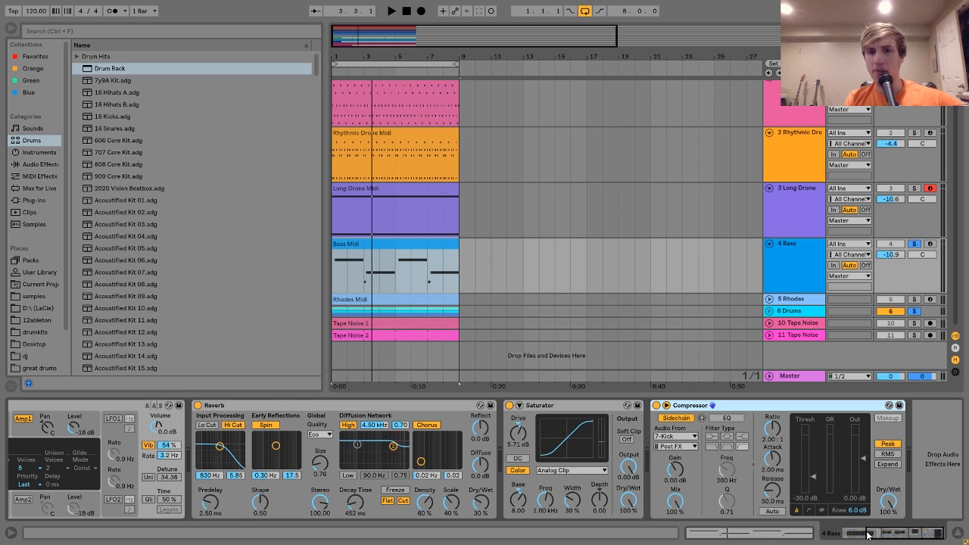
pyautogui.click(769, 299)
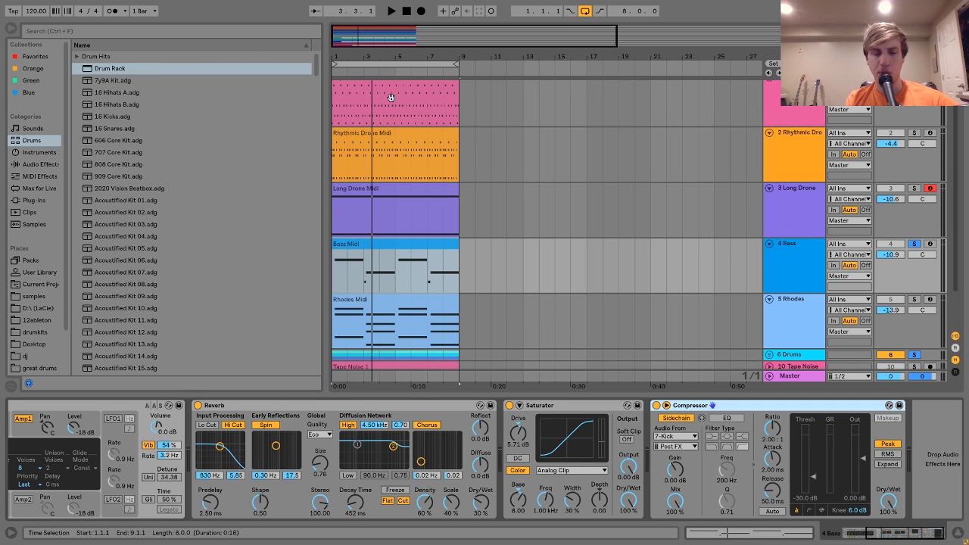
pyautogui.moveTo(368, 57); pyautogui.dragTo(508, 140)
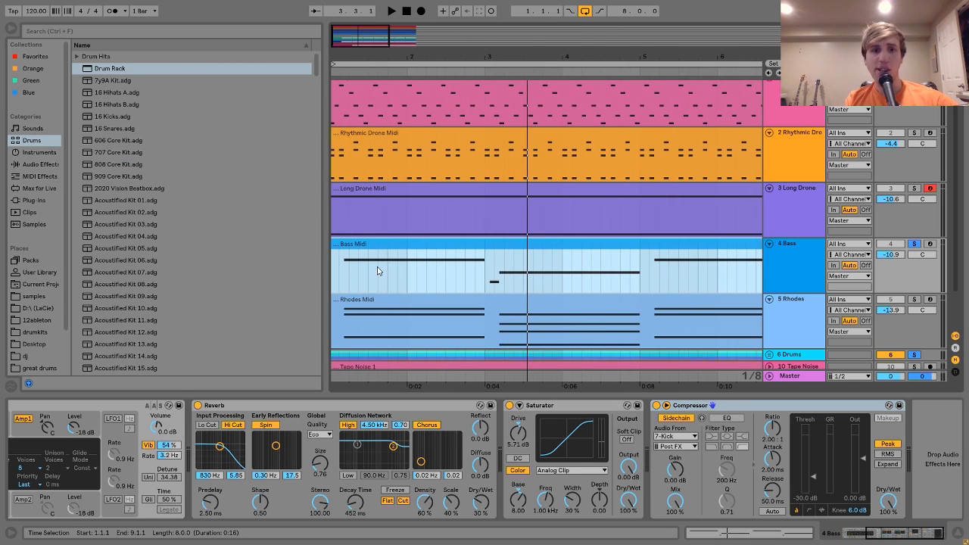
pyautogui.doubleClick(504, 255)
pyautogui.moveTo(351, 130); pyautogui.dragTo(530, 224)
pyautogui.click(860, 533)
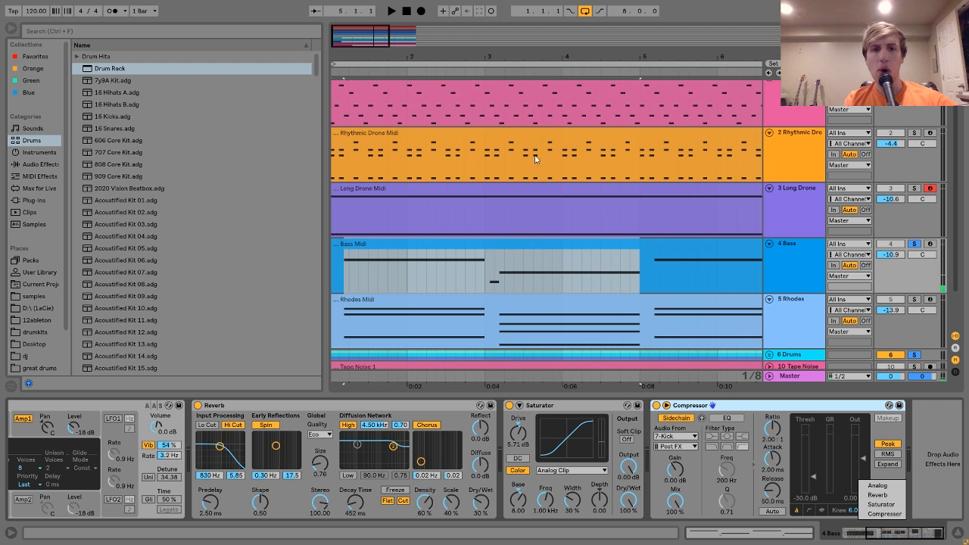
pyautogui.moveTo(492, 58); pyautogui.dragTo(493, 113)
pyautogui.click(475, 282)
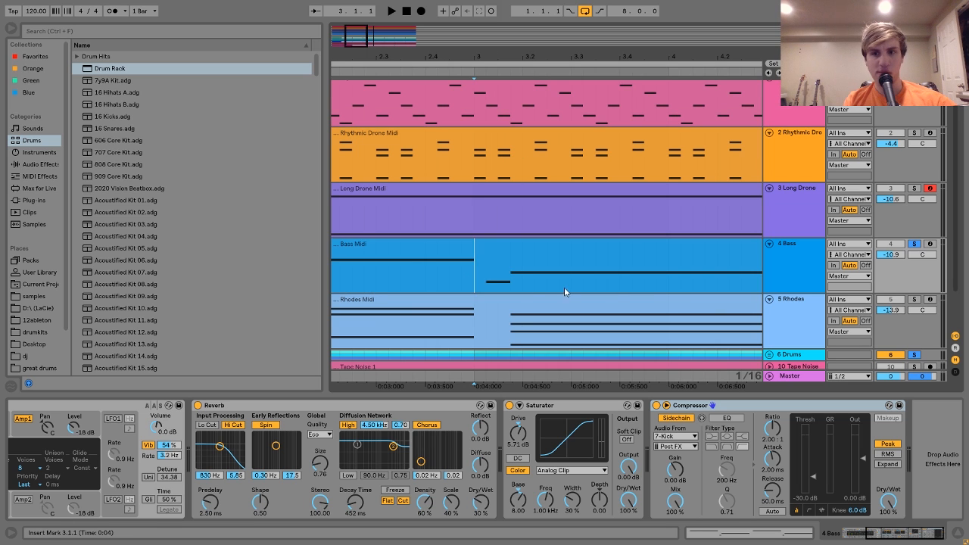
pyautogui.press('space')
# Solo the Bass track on its own without the Drums group and select the Bass Midi clip from bar 1.
pyautogui.click(914, 244)
pyautogui.moveTo(489, 57); pyautogui.dragTo(489, 8)
pyautogui.click(416, 241)
pyautogui.click(914, 244)
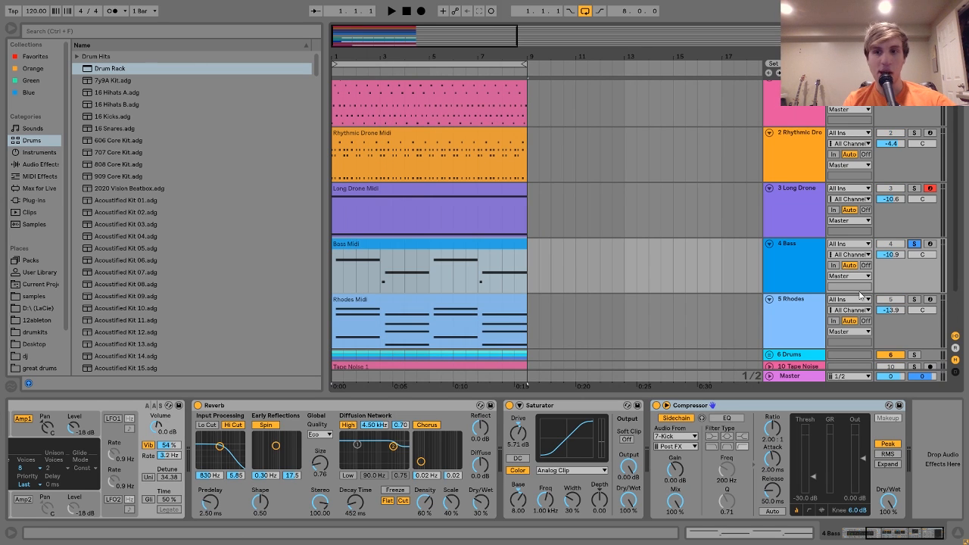
# Examine the Bass track's Analog oscillator, filter envelope and amp envelope settings, auditioning the sound.
pyautogui.scroll(3, 656, 428)
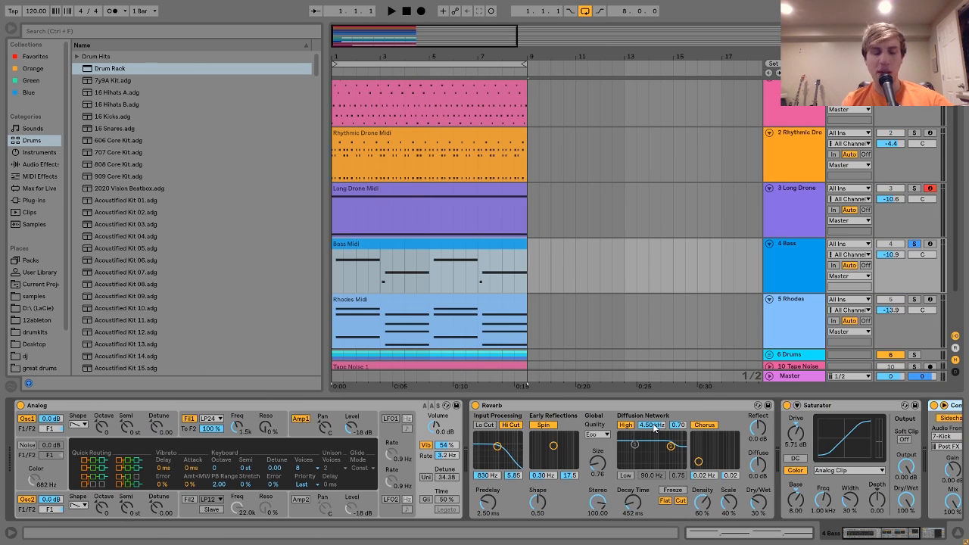
pyautogui.click(72, 433)
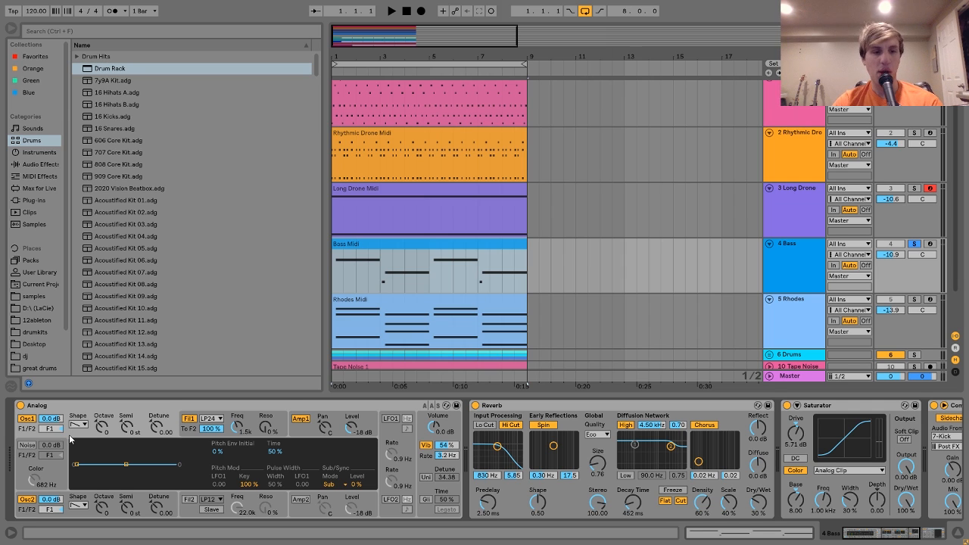
pyautogui.click(195, 434)
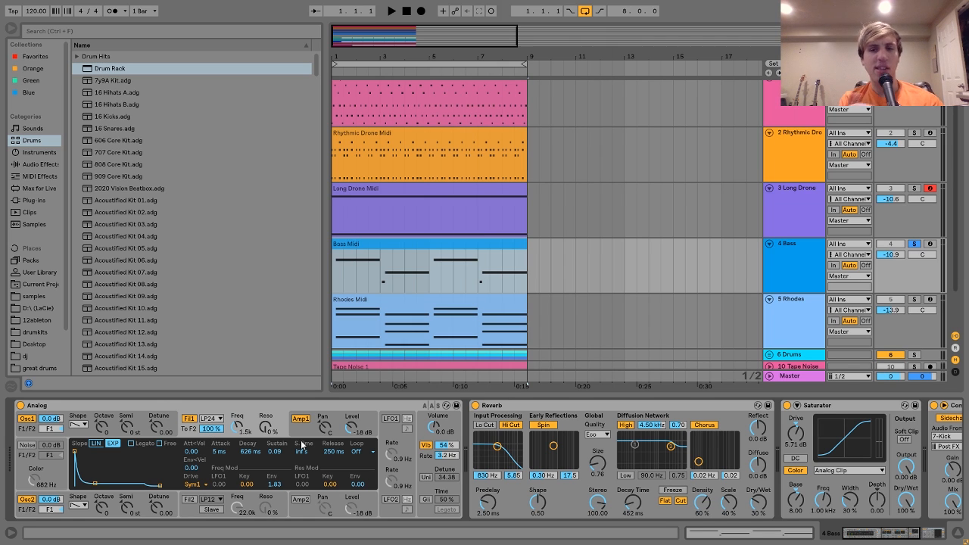
pyautogui.press('space')
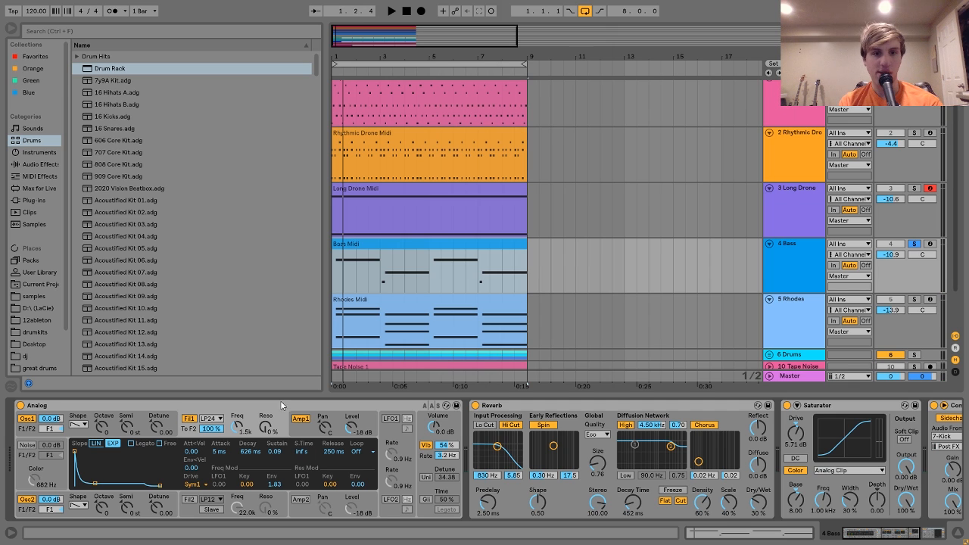
pyautogui.click(301, 430)
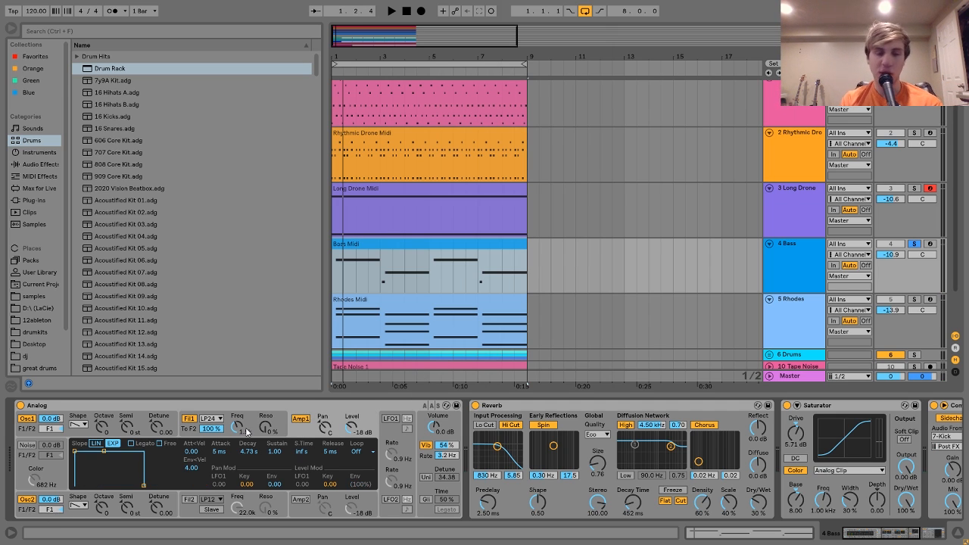
pyautogui.click(418, 435)
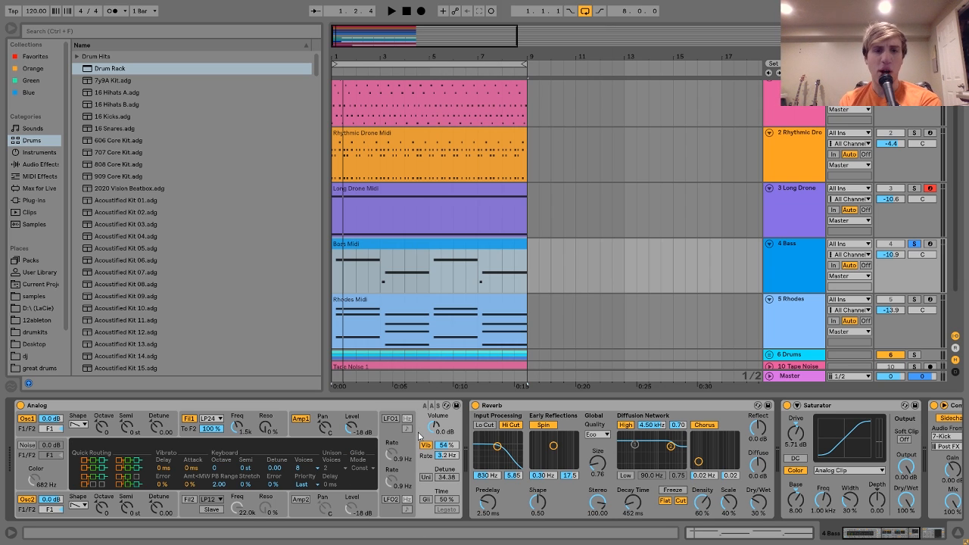
# Compare the Bass sound with Analog's vibrato switched off and back on during playback.
pyautogui.press('space')
pyautogui.press('space')
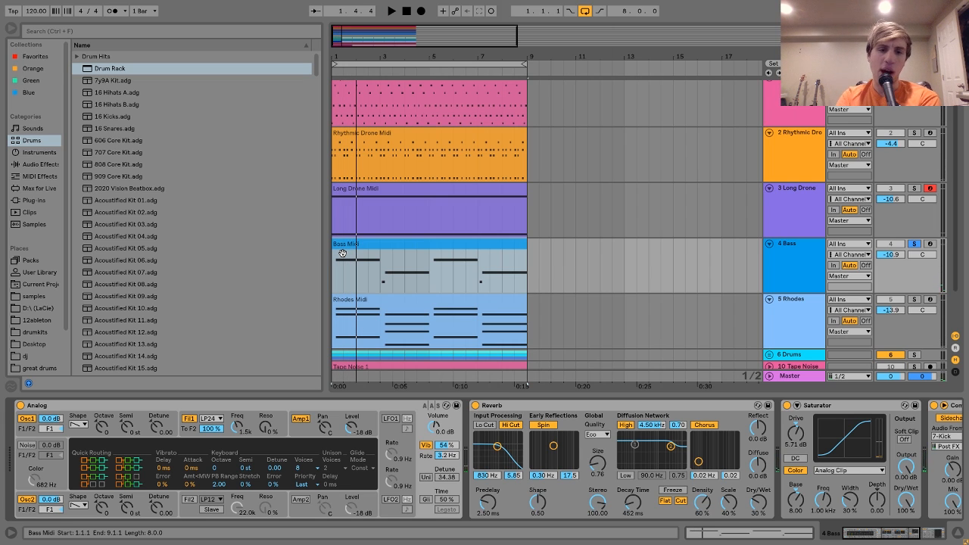
pyautogui.click(426, 445)
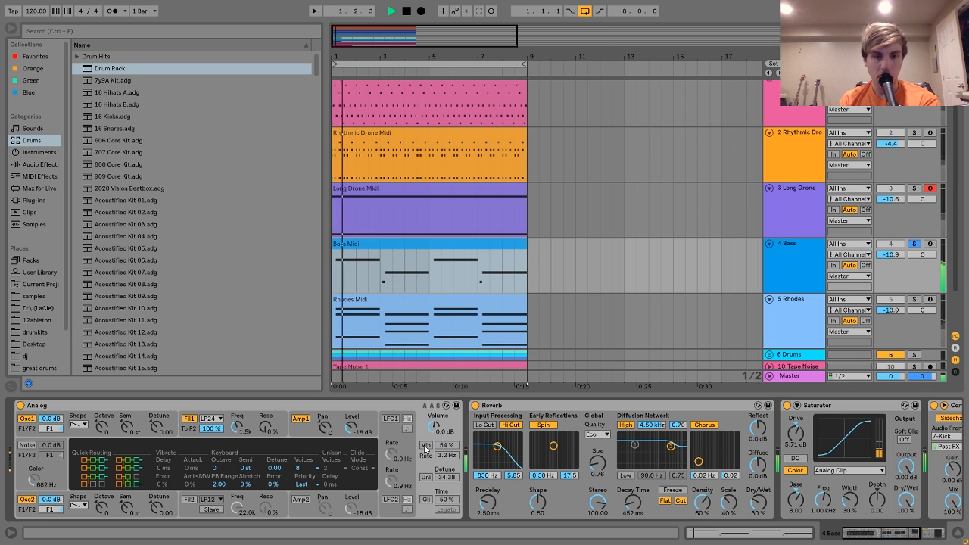
pyautogui.click(426, 445)
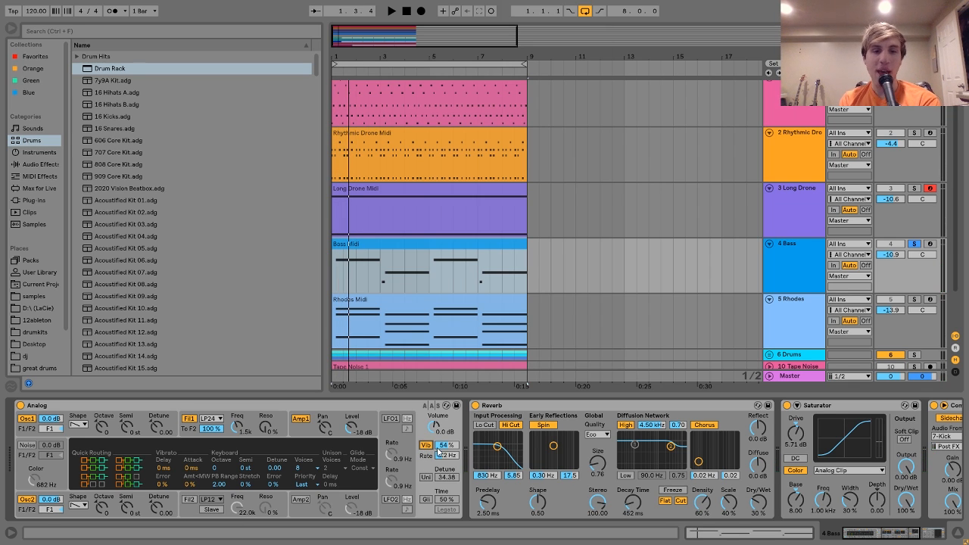
# Inspect the Bass track's Reverb, Saturator and sidechained Compressor, auditioning the sound through the effect chain.
pyautogui.scroll(-2, 437, 455)
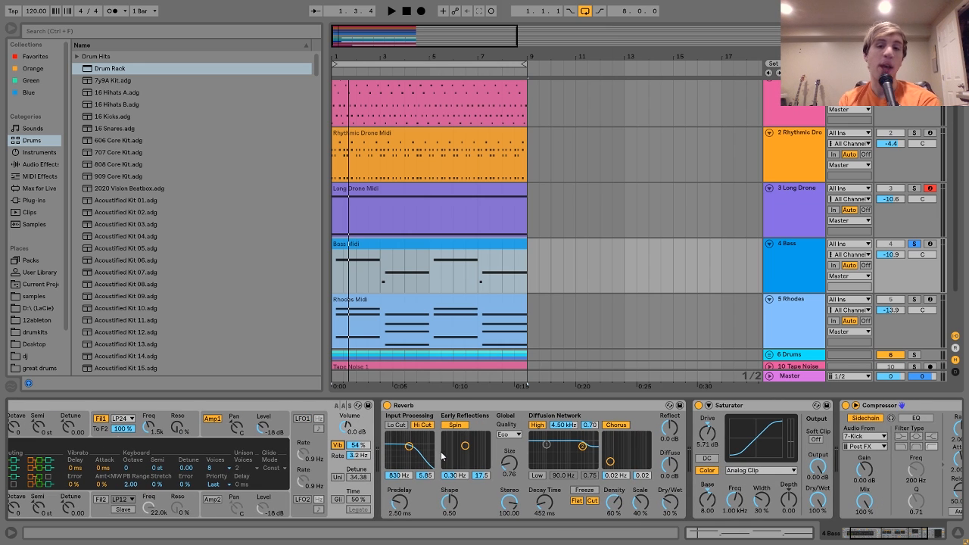
pyautogui.scroll(-3, 437, 454)
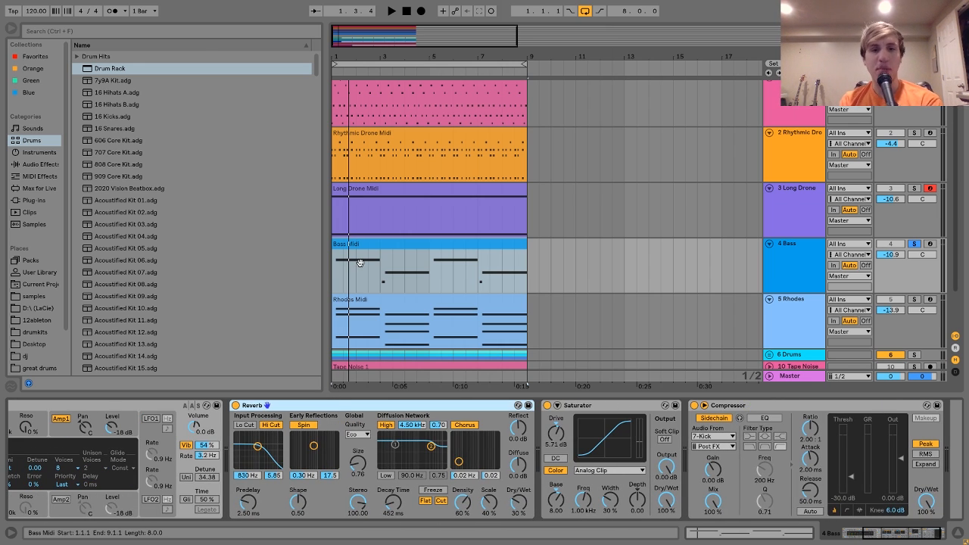
pyautogui.scroll(-2, 361, 263)
pyautogui.scroll(-1, 404, 444)
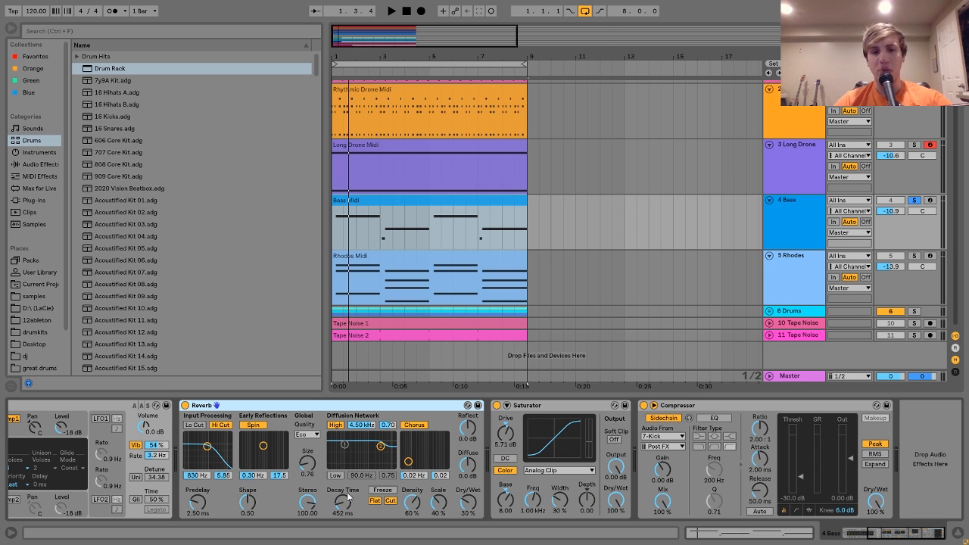
pyautogui.press('space')
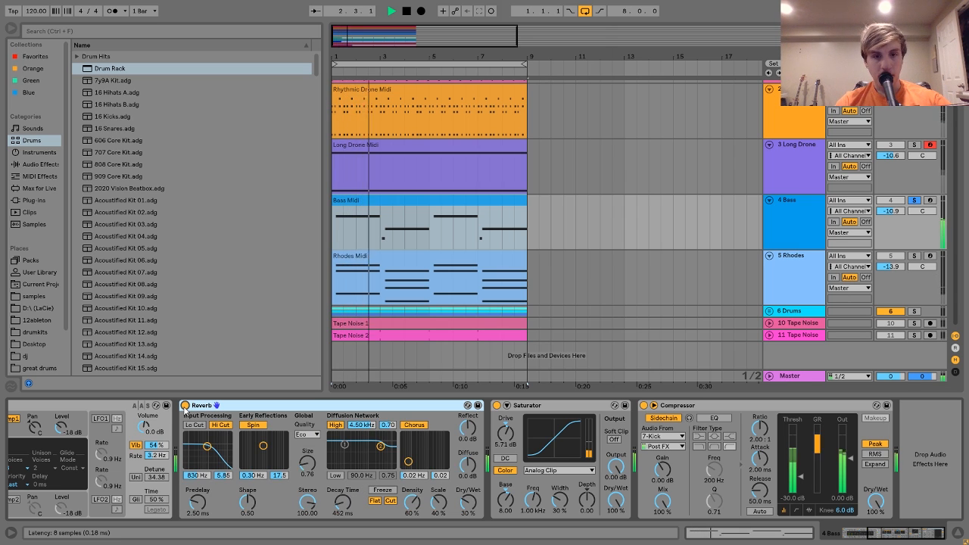
pyautogui.press('space')
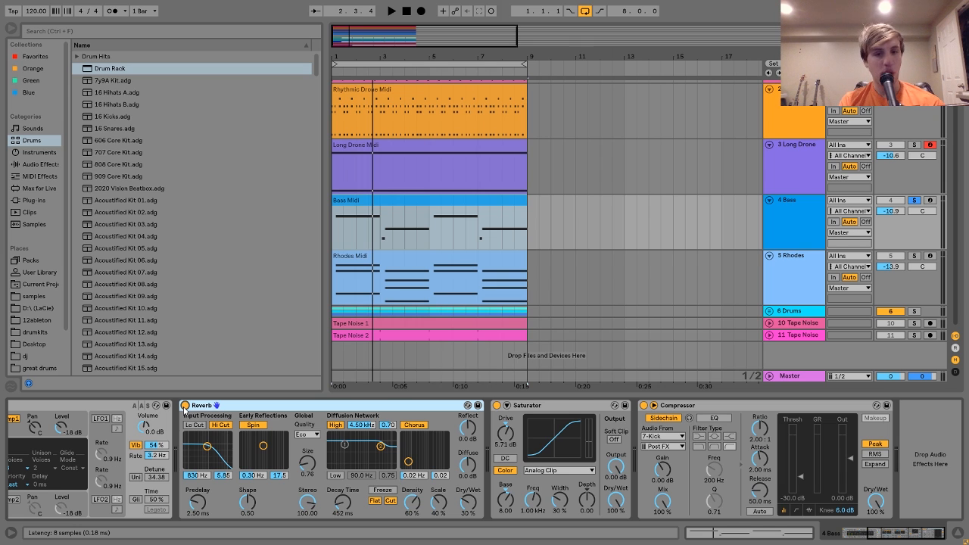
pyautogui.click(527, 406)
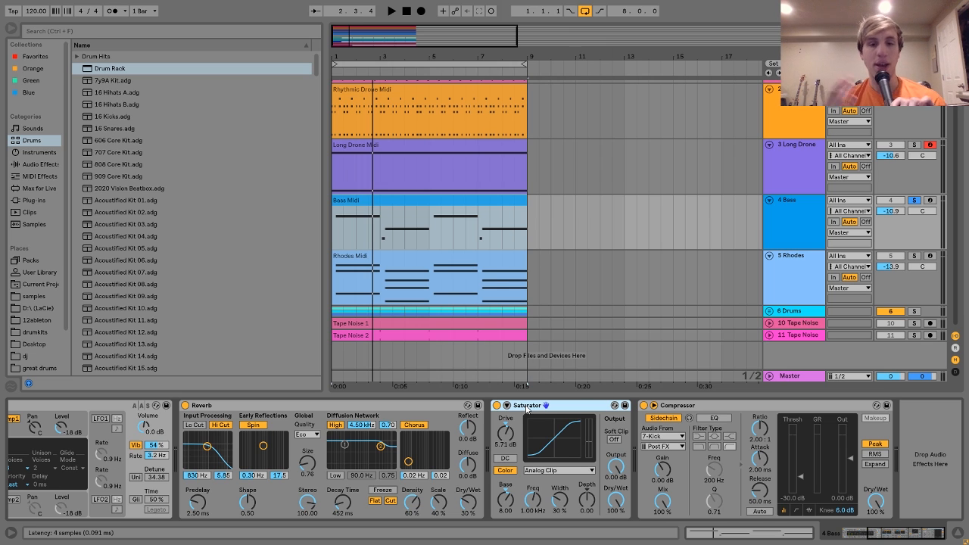
pyautogui.click(721, 409)
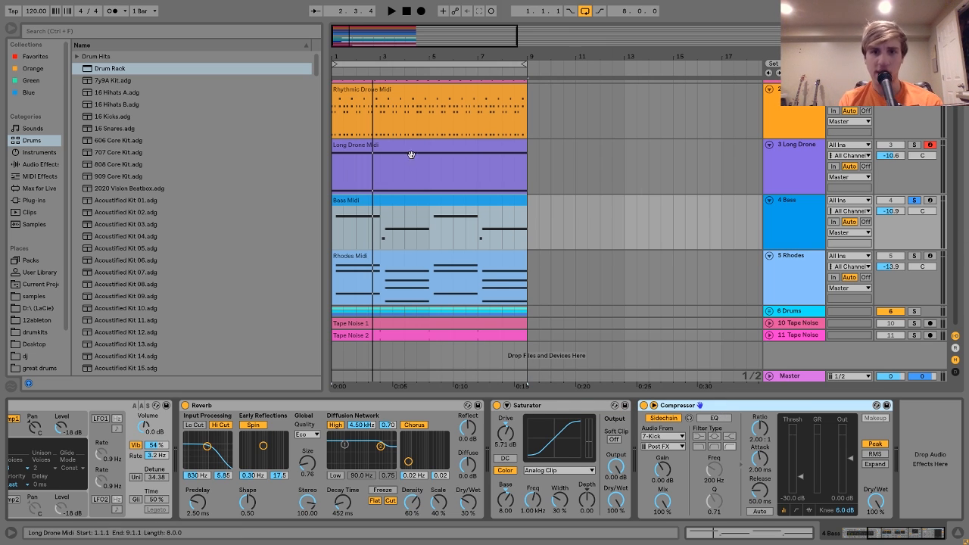
# Solo the Rhodes track in place of Bass, play its clip from bar 1 and bring up its device chain.
pyautogui.click(813, 272)
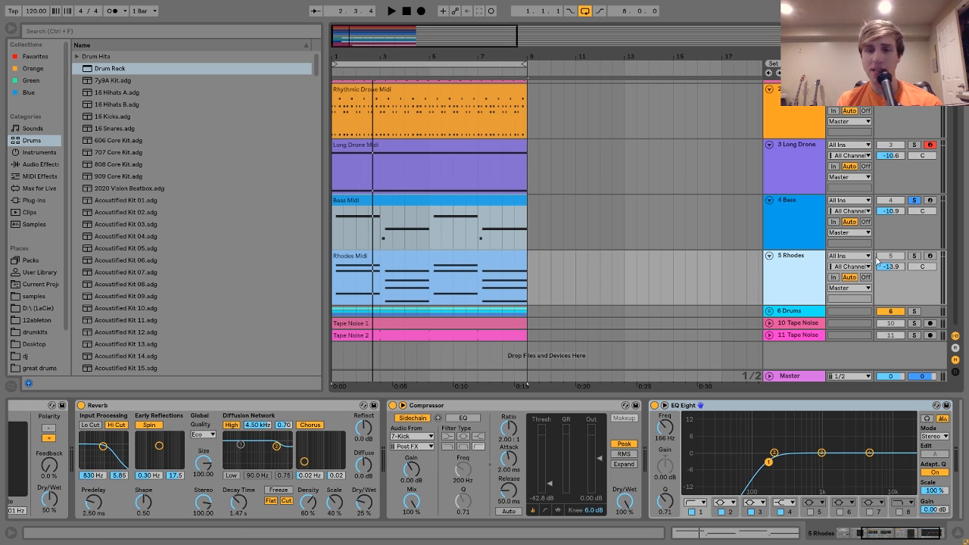
pyautogui.click(914, 256)
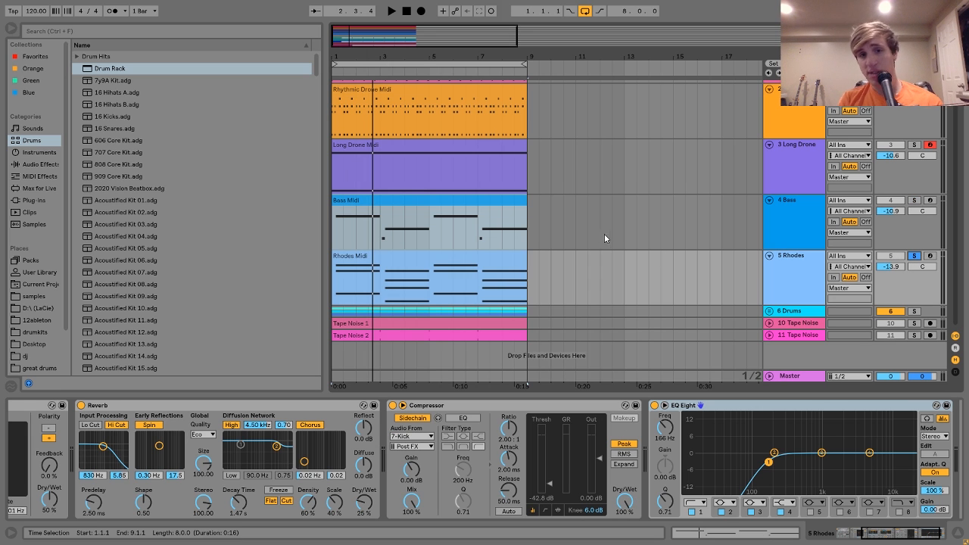
pyautogui.click(493, 259)
pyautogui.press('space')
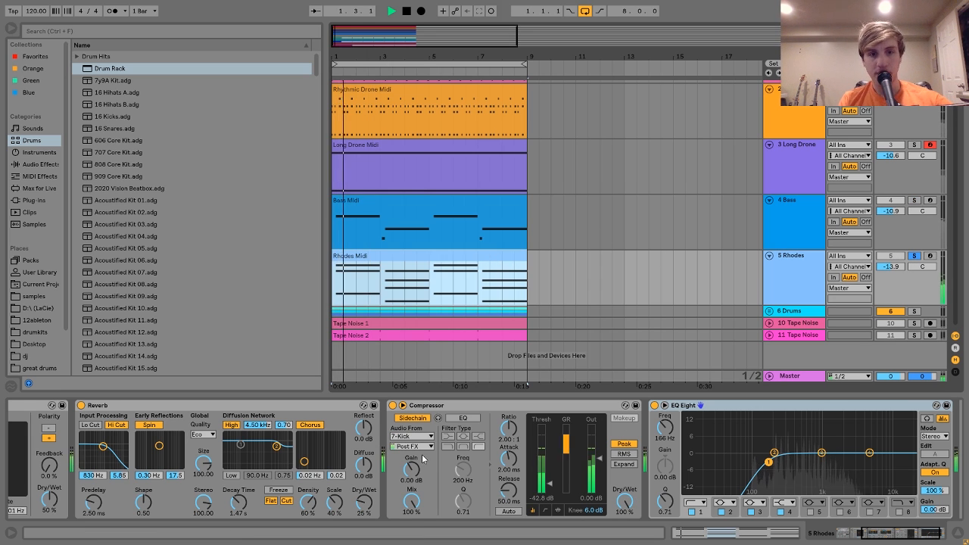
pyautogui.click(897, 533)
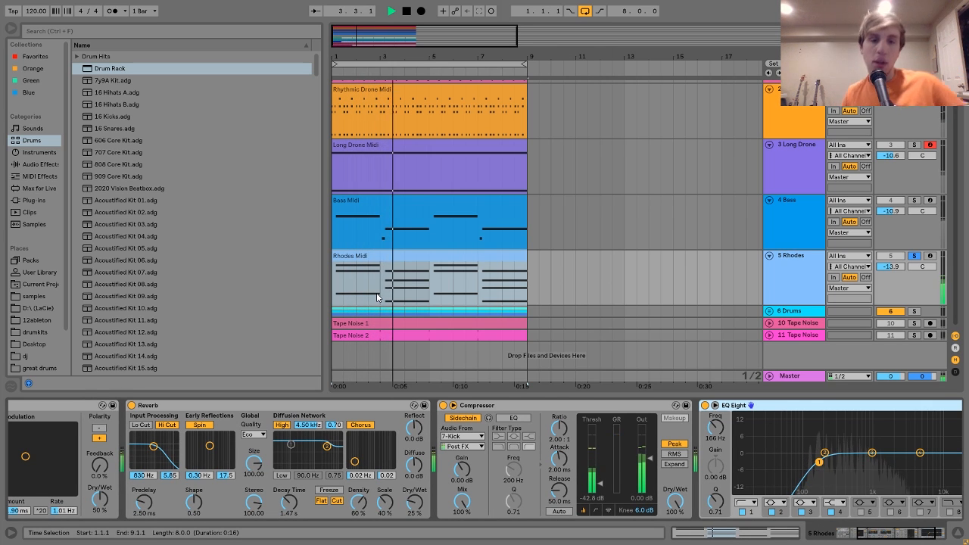
# Open the Rhodes Midi clip in the note editor and select the notes of its first and second chords in turn.
pyautogui.doubleClick(376, 271)
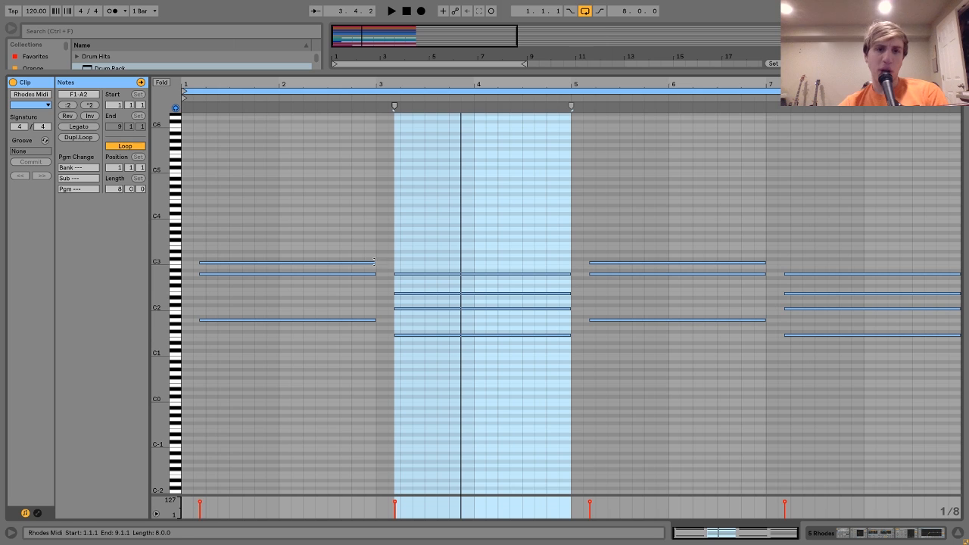
pyautogui.click(254, 112)
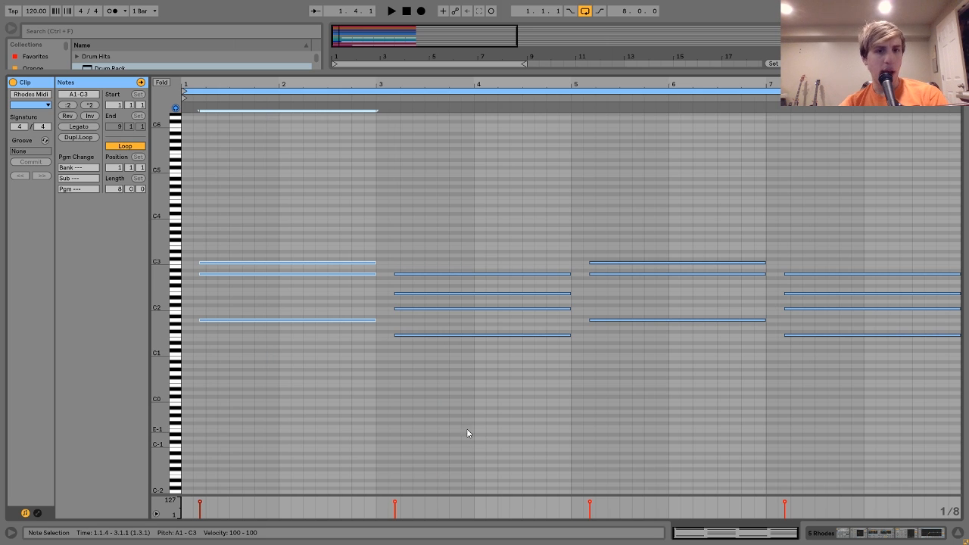
pyautogui.moveTo(429, 376); pyautogui.dragTo(431, 177)
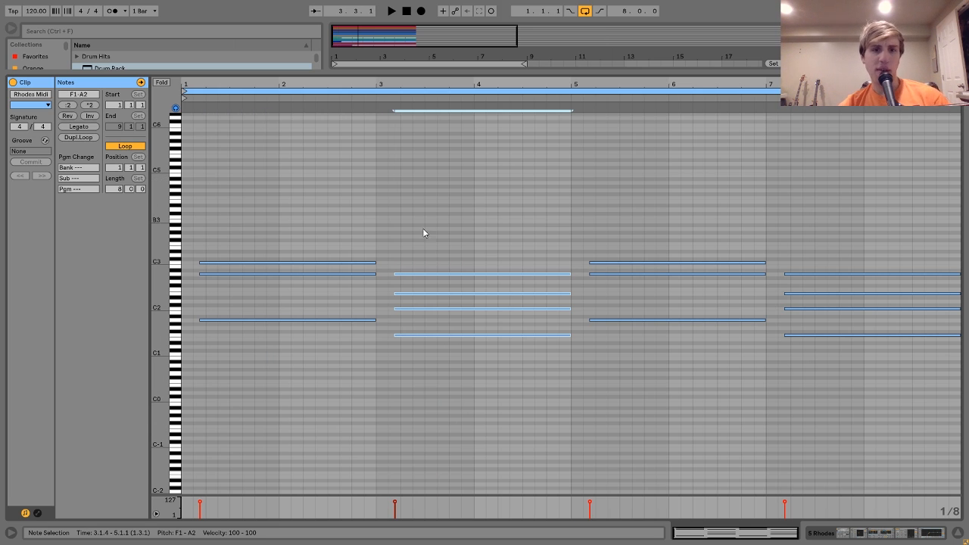
# Select the upper two notes of the first Rhodes chord, then all the notes of the second chord.
pyautogui.click(342, 263)
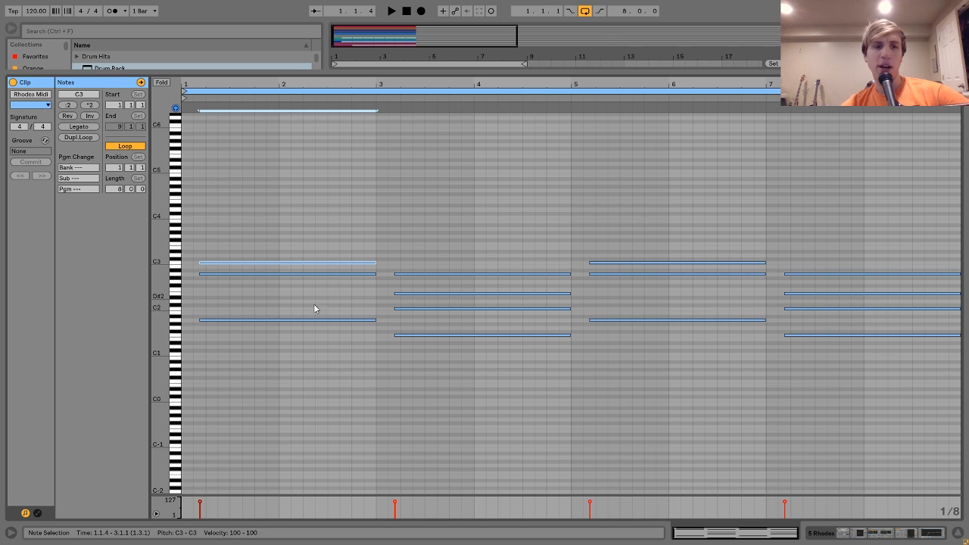
pyautogui.moveTo(295, 302); pyautogui.dragTo(289, 153)
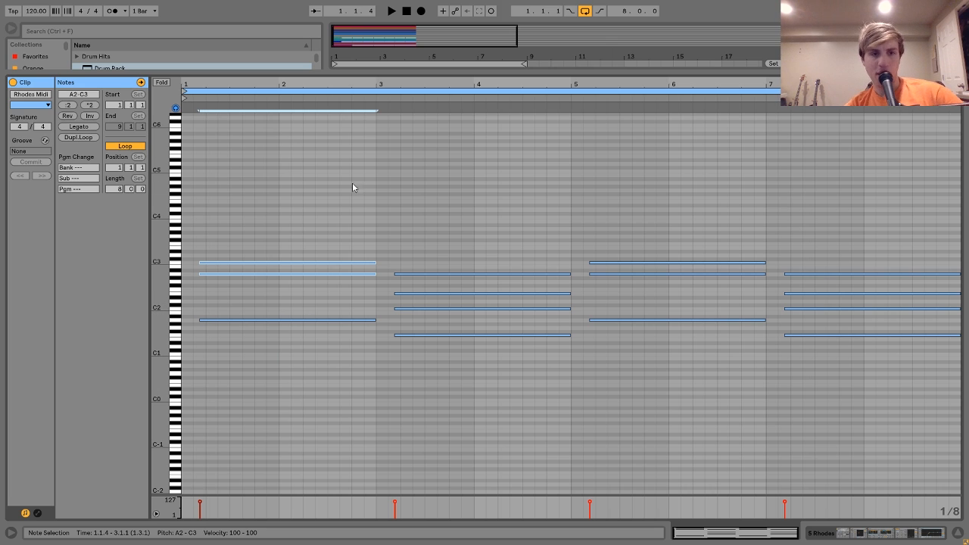
pyautogui.moveTo(481, 357); pyautogui.dragTo(472, 149)
# Move the second Rhodes chord's top note down an octave to A1 and select the whole chord.
pyautogui.moveTo(441, 252); pyautogui.dragTo(431, 281)
pyautogui.hotkey('shift', 'Down')
pyautogui.moveTo(421, 396); pyautogui.dragTo(426, 229)
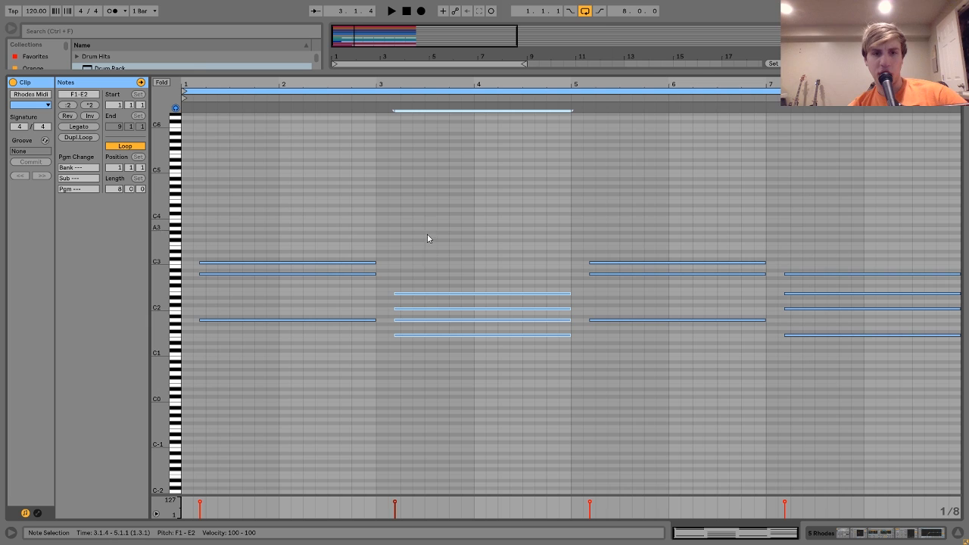
# Move the second chord's A1 note back up an octave to A2 and select the whole chord.
pyautogui.moveTo(415, 352); pyautogui.dragTo(414, 287)
pyautogui.click(424, 325)
pyautogui.click(424, 319)
pyautogui.hotkey('shift', 'Up')
pyautogui.moveTo(428, 348); pyautogui.dragTo(459, 106)
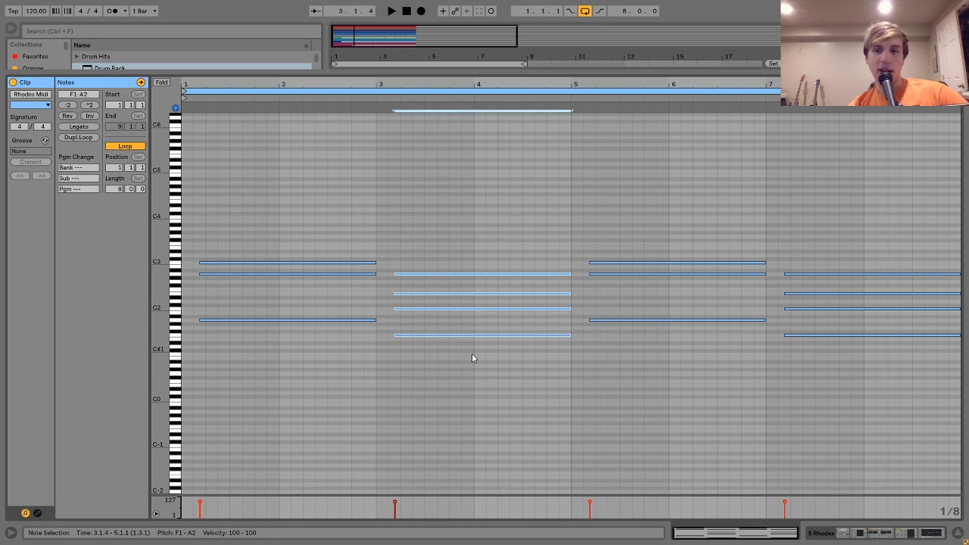
# Bring up the Rhodes device chain and examine the EP Faceplant instrument and the Chorus.
pyautogui.click(804, 535)
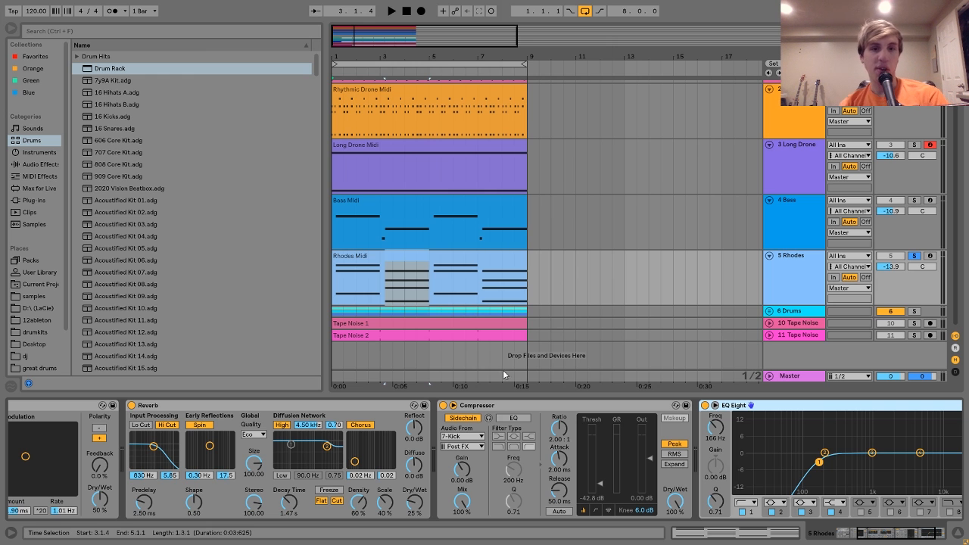
pyautogui.scroll(5, 522, 471)
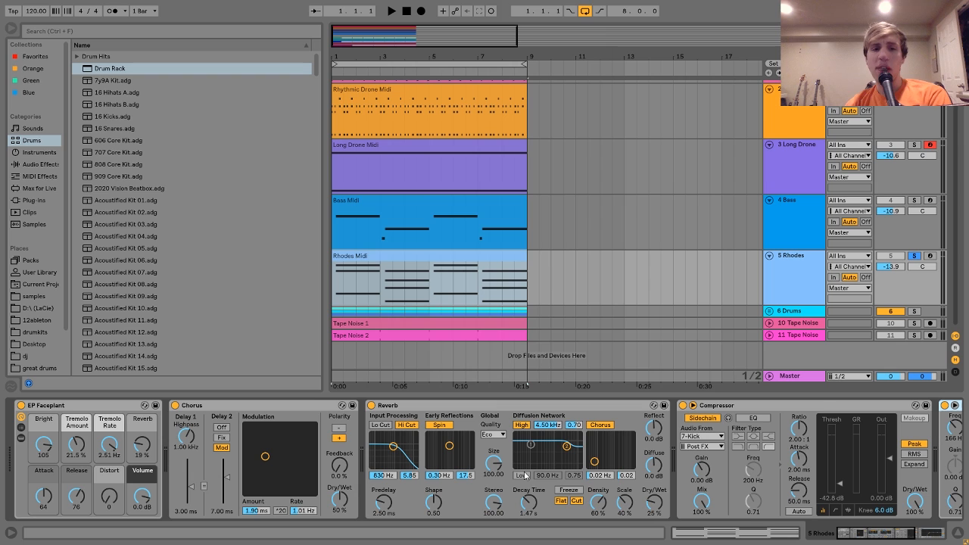
pyautogui.click(29, 421)
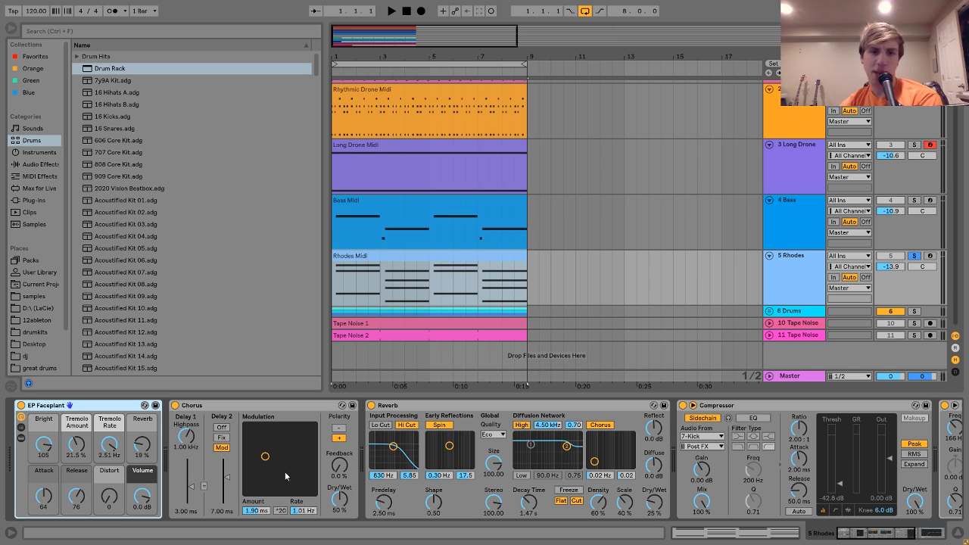
pyautogui.click(401, 291)
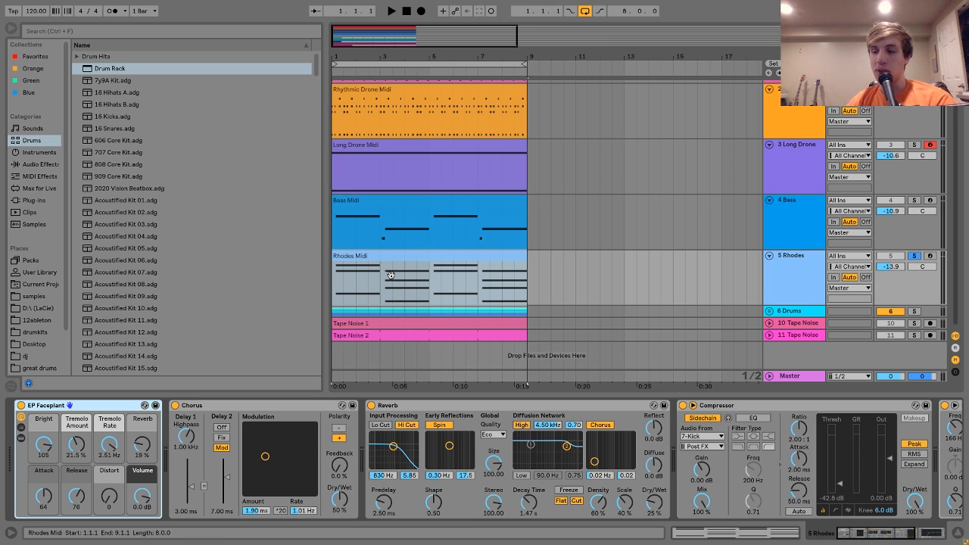
pyautogui.click(217, 411)
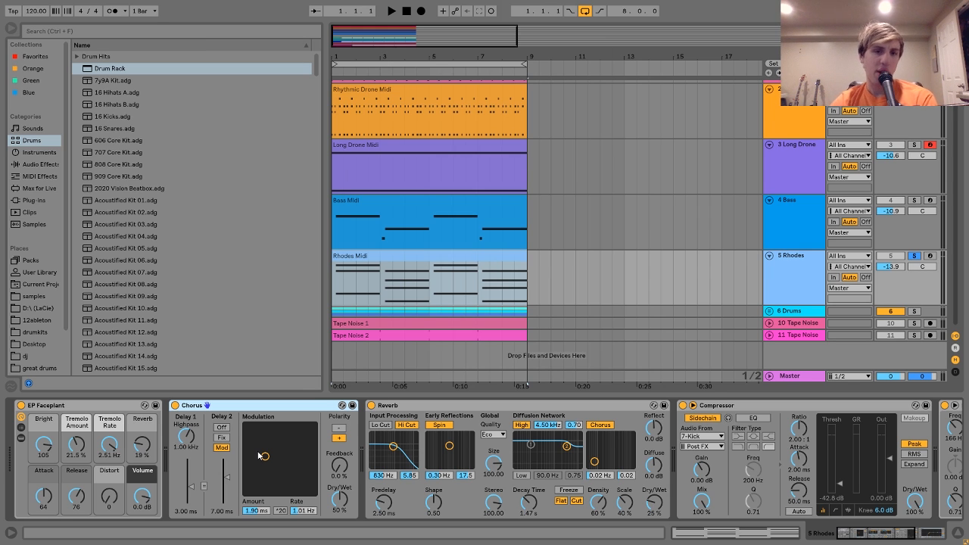
# Audition the Rhodes sound and inspect its Reverb, sidechained Compressor and EQ Eight.
pyautogui.press('space')
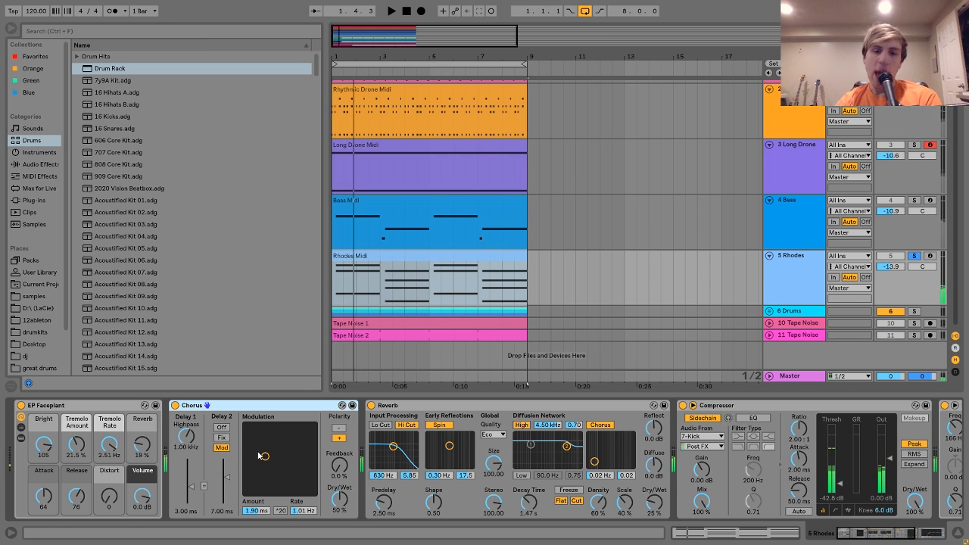
pyautogui.hscroll(4, 318, 458)
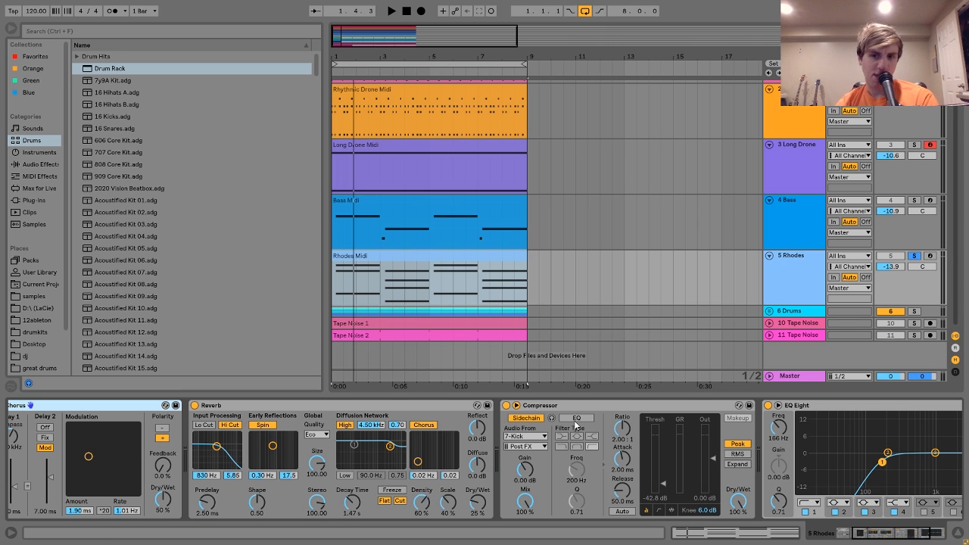
pyautogui.click(783, 215)
pyautogui.click(793, 289)
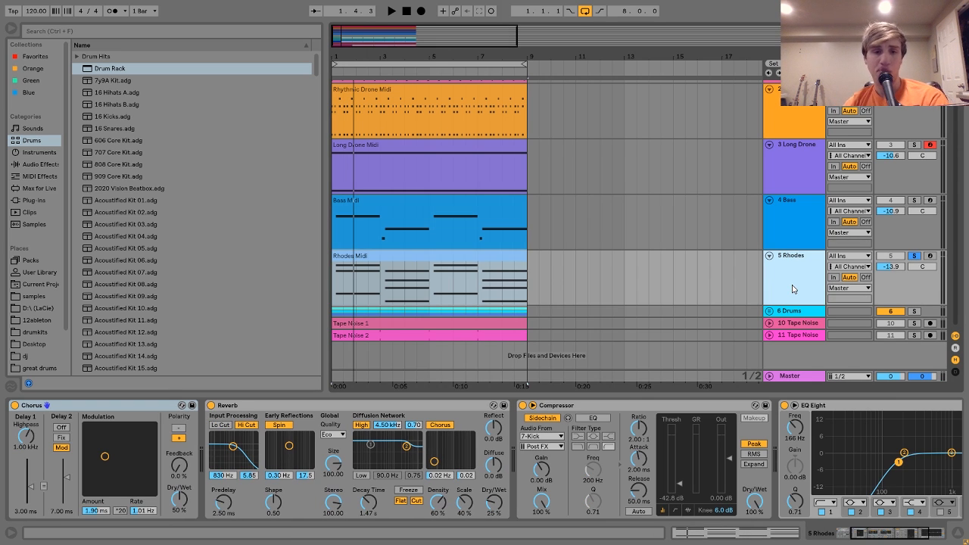
pyautogui.hscroll(4, 643, 405)
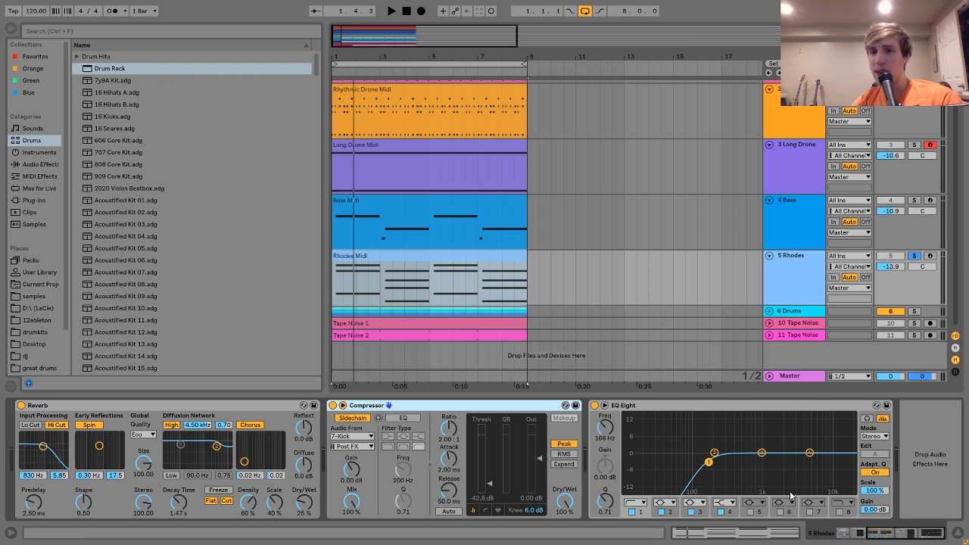
# Unfold the Drums group, solo it in place of Rhodes and play it from bar 1.
pyautogui.click(783, 315)
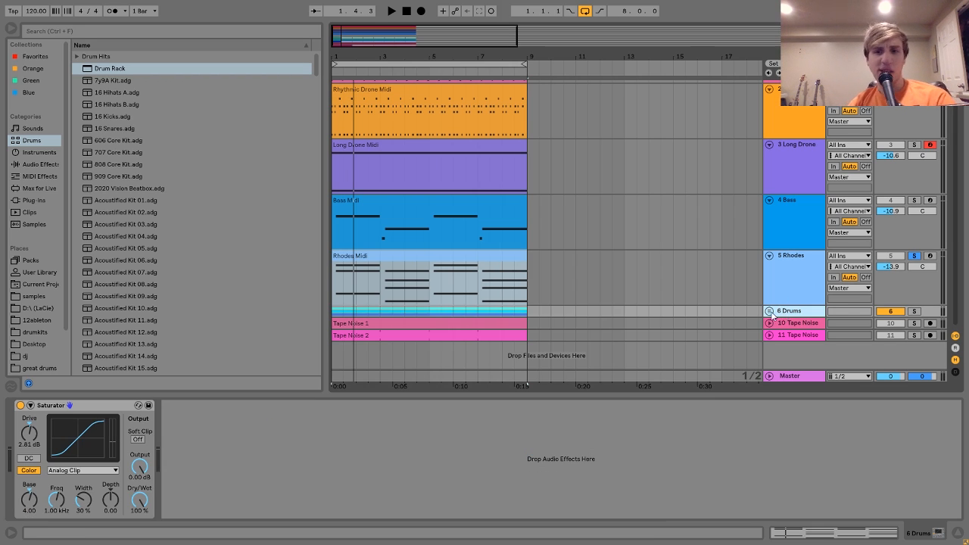
pyautogui.click(769, 313)
pyautogui.click(913, 312)
pyautogui.press('space')
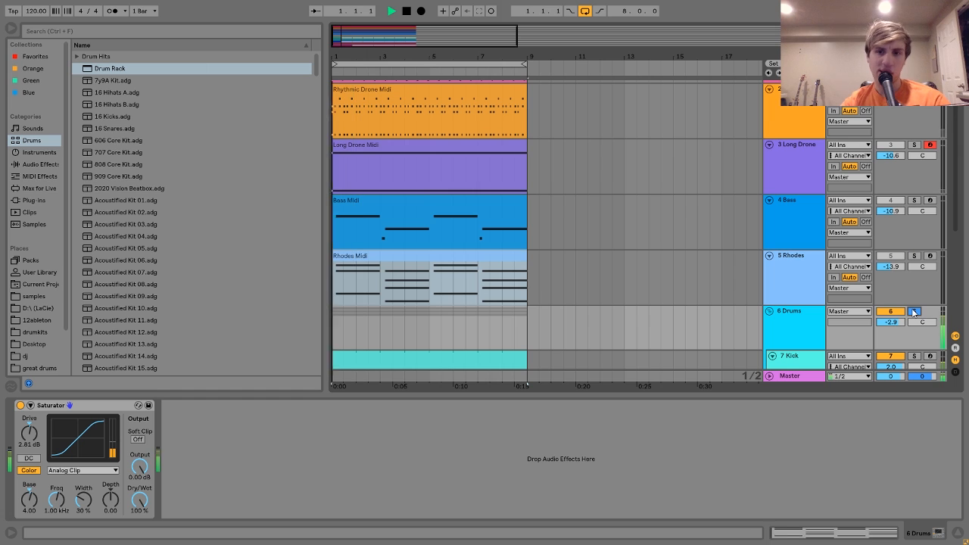
pyautogui.scroll(-2, 912, 310)
pyautogui.scroll(-1, 912, 308)
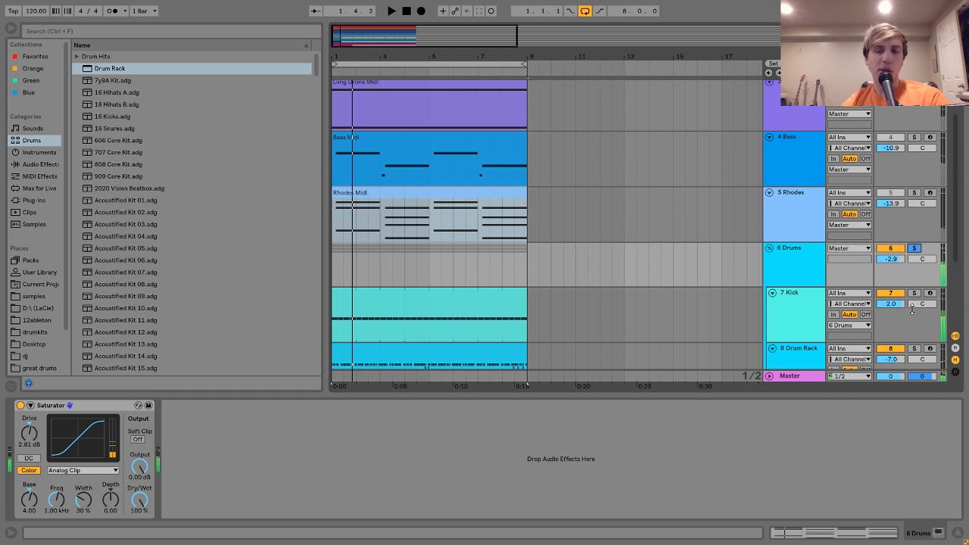
# Solo the Kick track within the Drums group, play it and examine its Simpler sample.
pyautogui.click(808, 304)
pyautogui.scroll(-5, 807, 300)
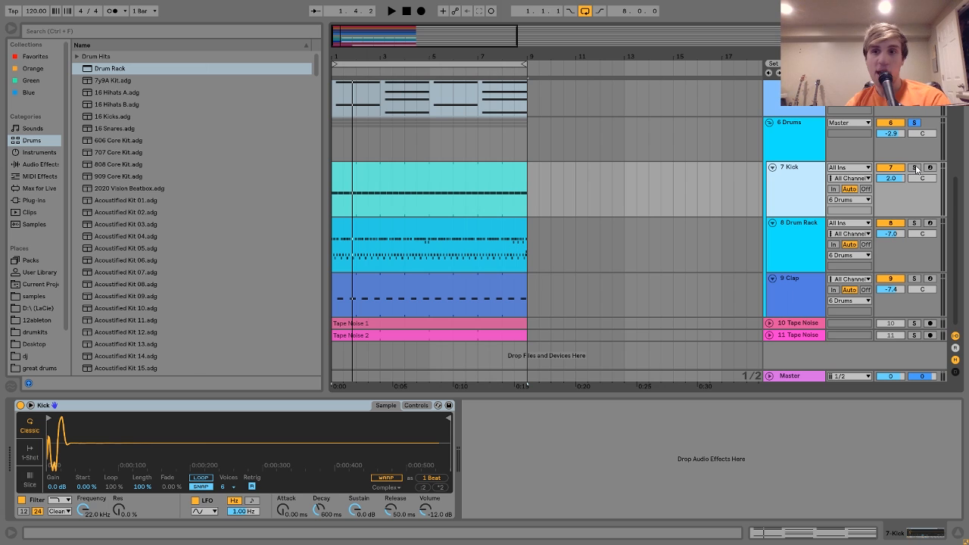
pyautogui.click(915, 168)
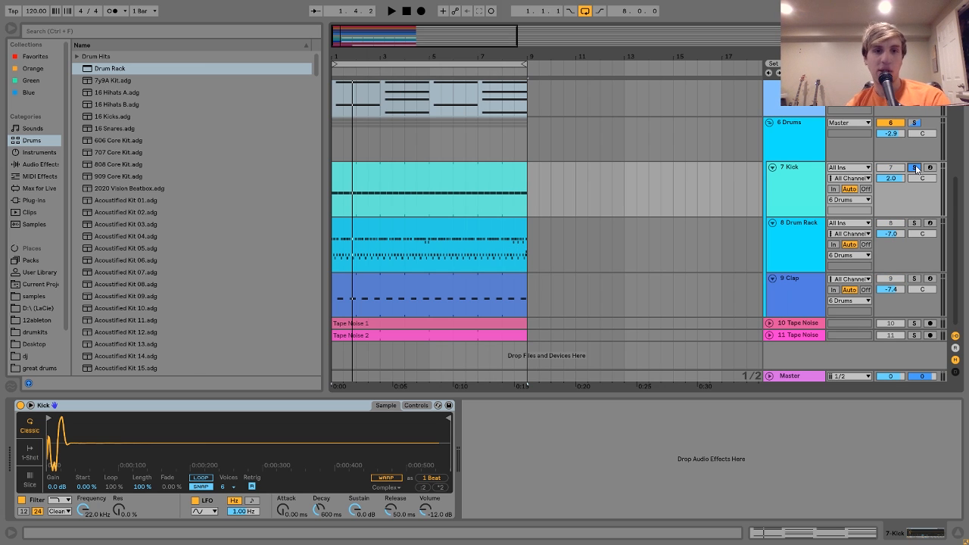
pyautogui.press('space')
pyautogui.click(795, 181)
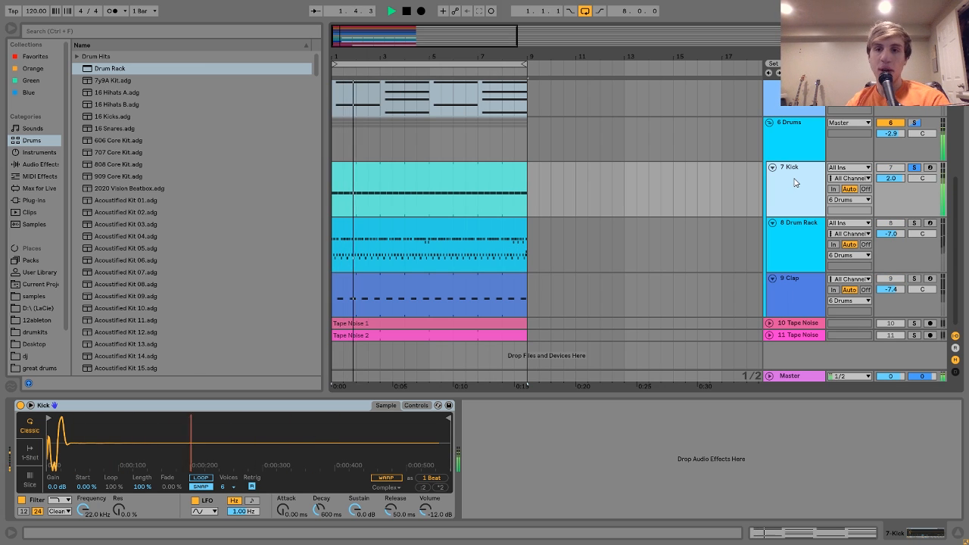
pyautogui.press('space')
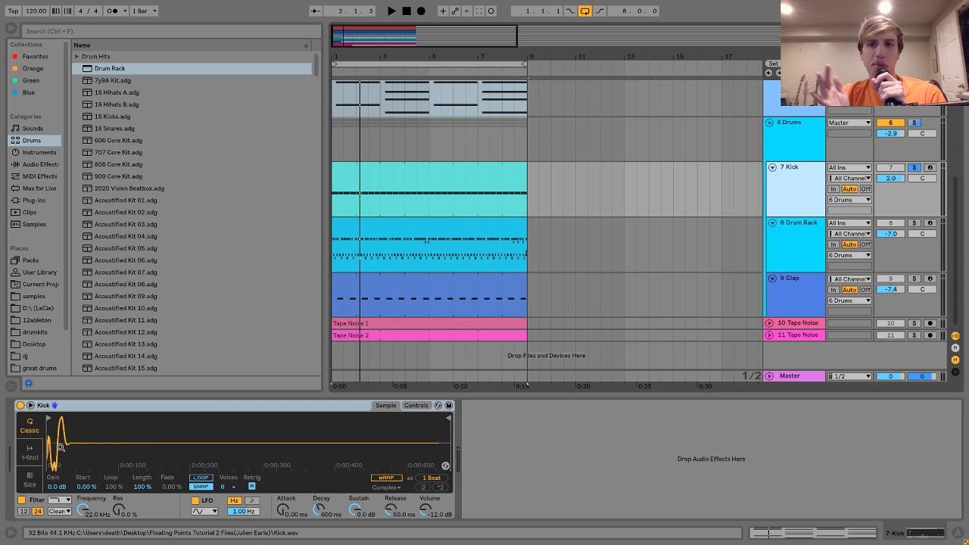
pyautogui.press('space')
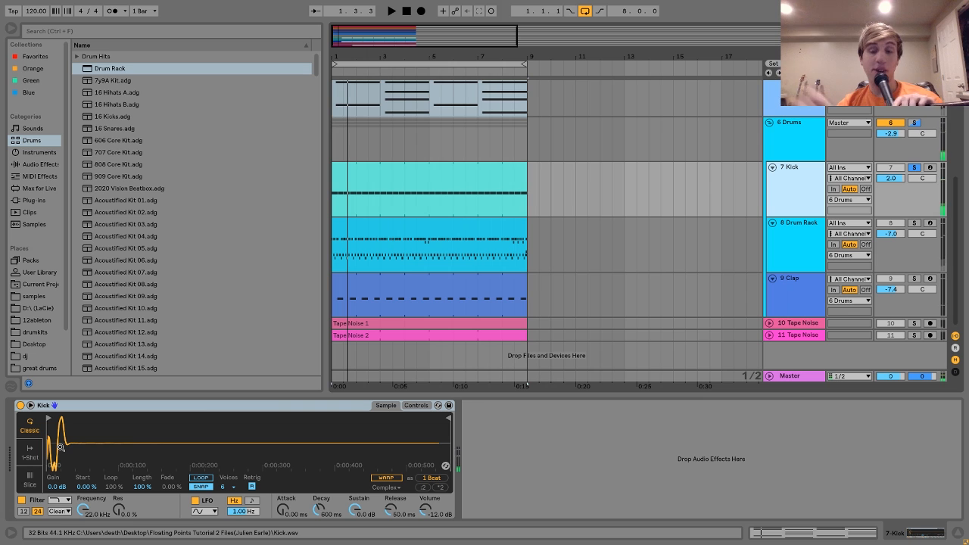
# Solo the Drum Rack track in place of Kick, play it and open its MIDI clip in the note editor.
pyautogui.click(783, 267)
pyautogui.click(915, 223)
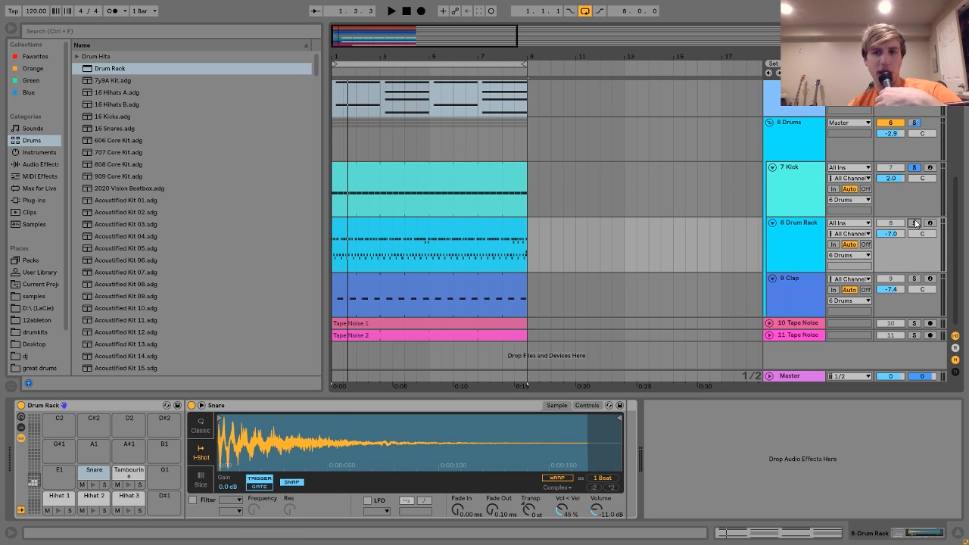
pyautogui.press('space')
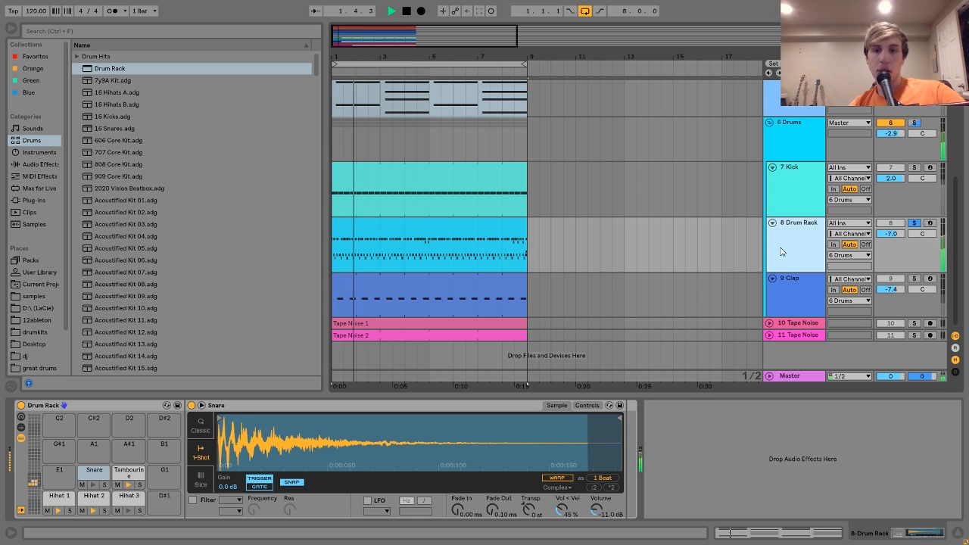
pyautogui.doubleClick(495, 227)
pyautogui.press('space')
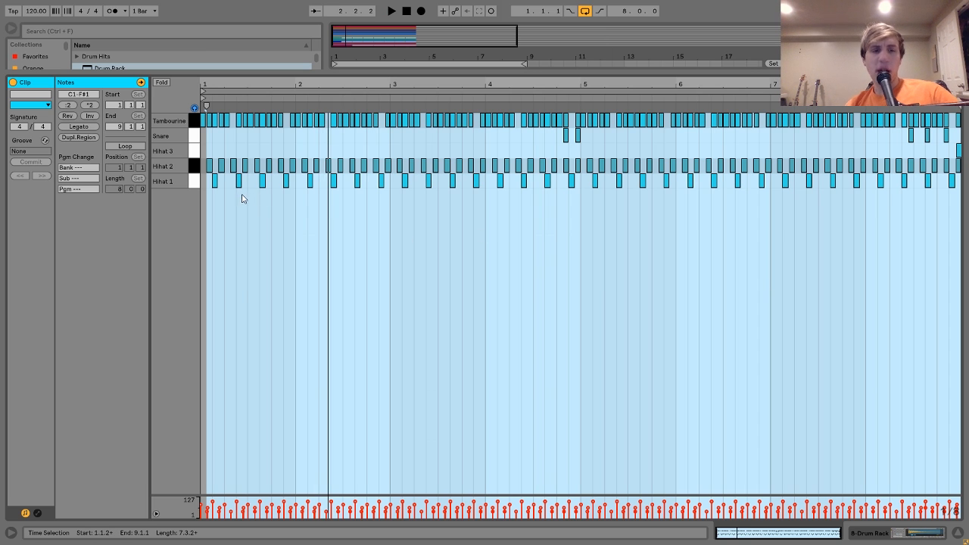
# Listen to the drum pattern with the Hihat 1 and Hihat 2 notes deactivated, then reactivate them.
pyautogui.moveTo(191, 166); pyautogui.dragTo(191, 193)
pyautogui.press('0')
pyautogui.press('space')
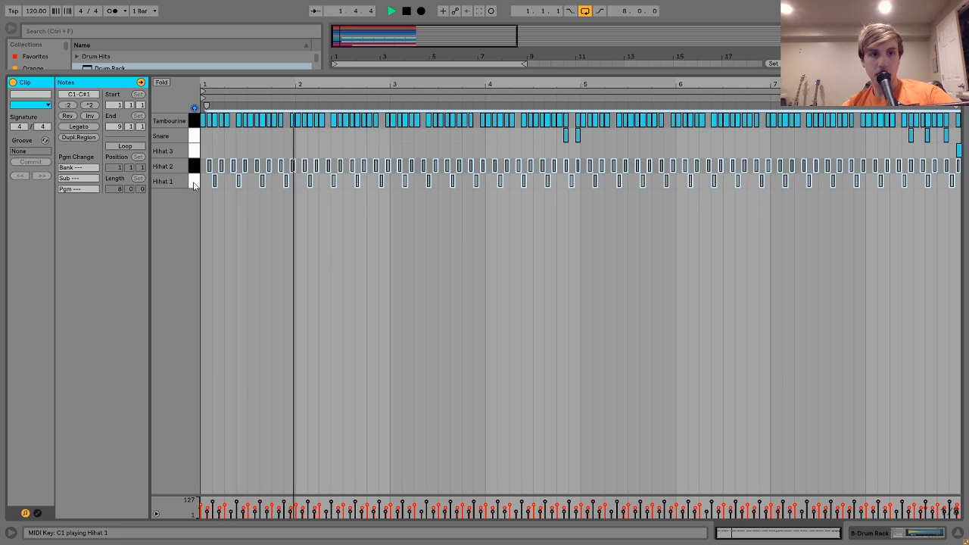
pyautogui.press('0')
# Listen to the drum pattern with all Tambourine notes deactivated, then reactivate them.
pyautogui.click(195, 121)
pyautogui.press('space')
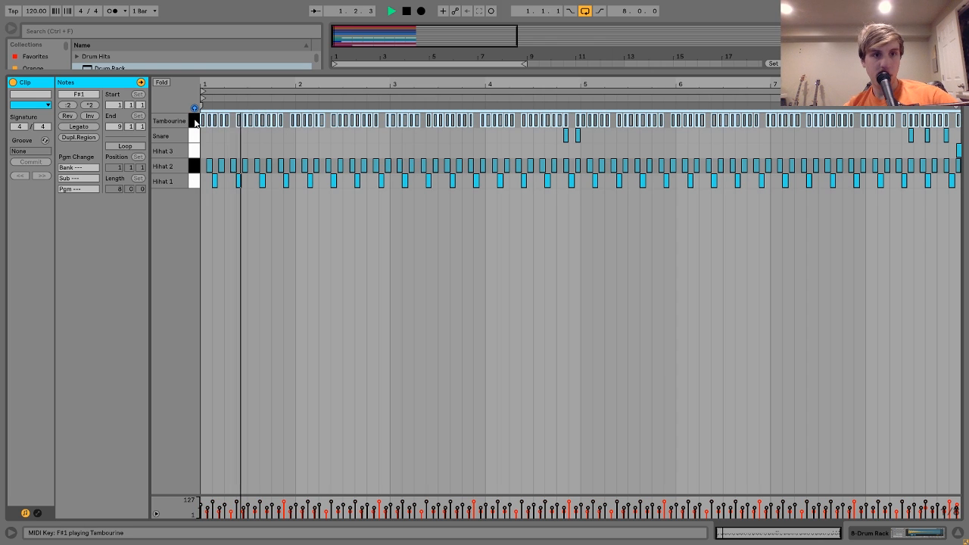
pyautogui.press('space')
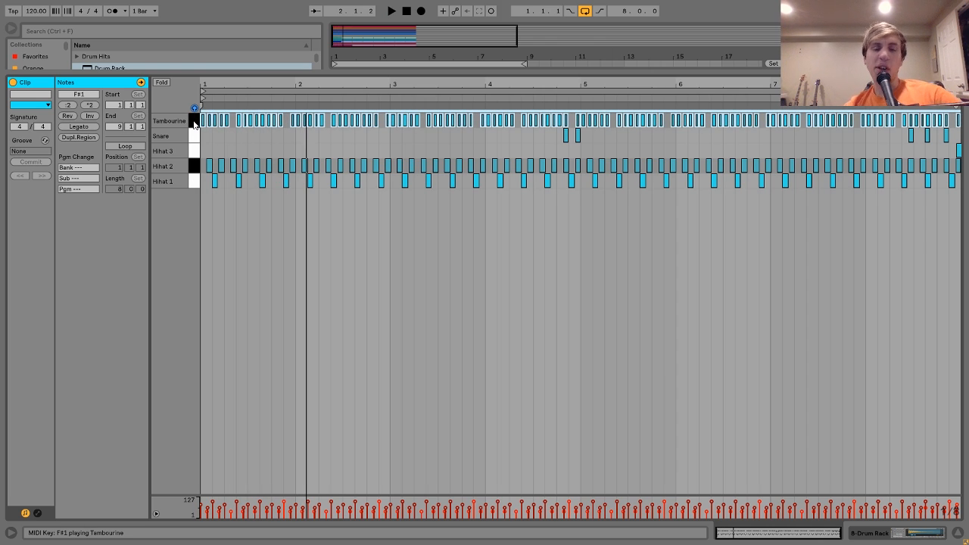
# Play the drum clip from just before the snare hits near the end of bars 4 and 8.
pyautogui.click(551, 95)
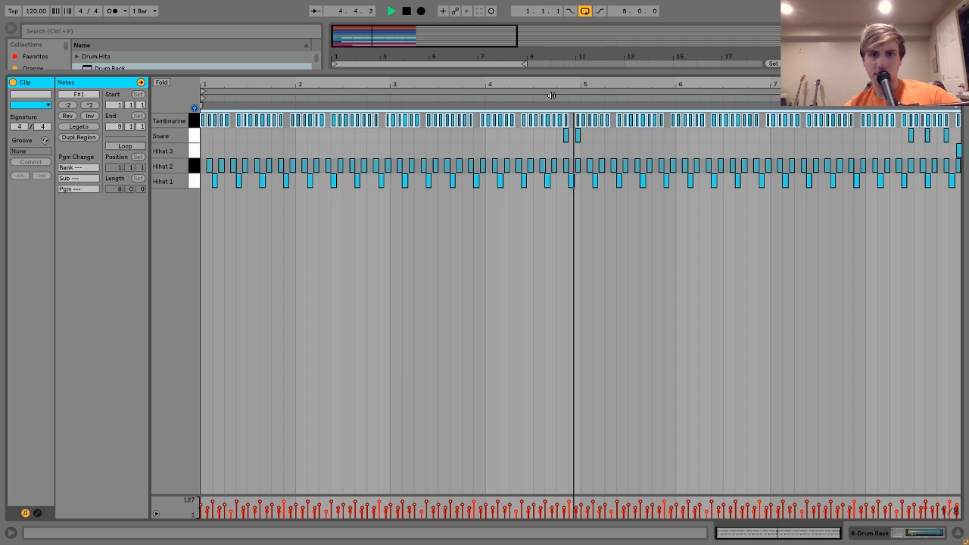
pyautogui.click(895, 95)
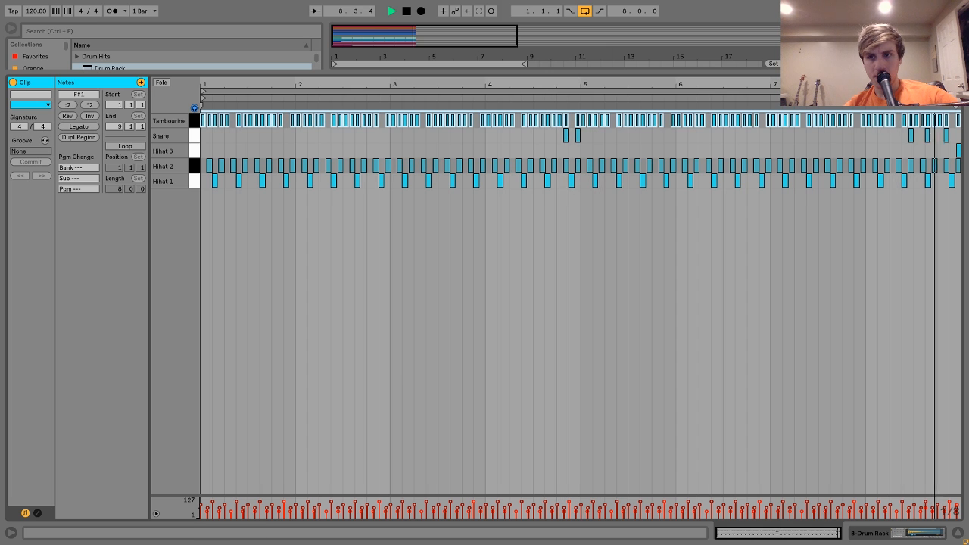
pyautogui.press('space')
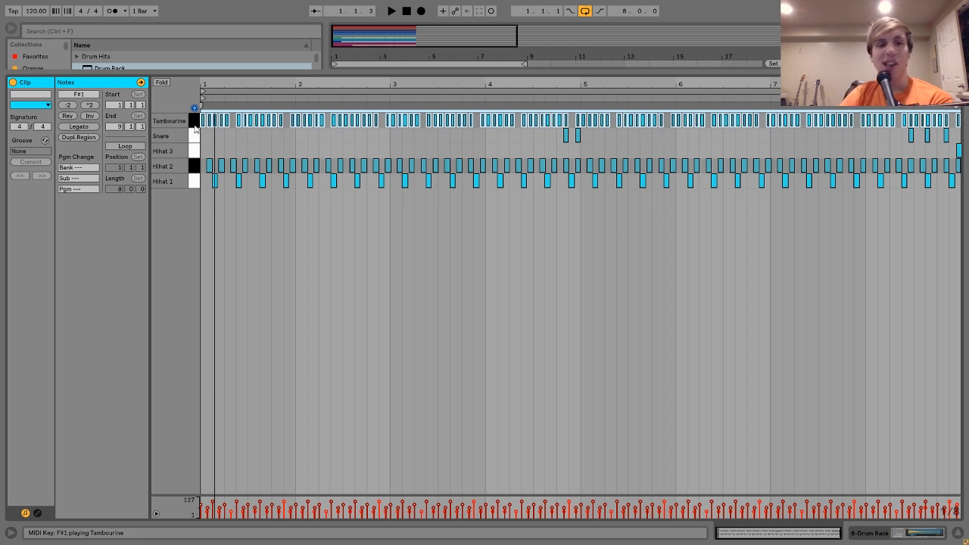
# Solo the Rhythmic Drone track in place of the Drum Rack and play its clip from bar 1.
pyautogui.click(928, 533)
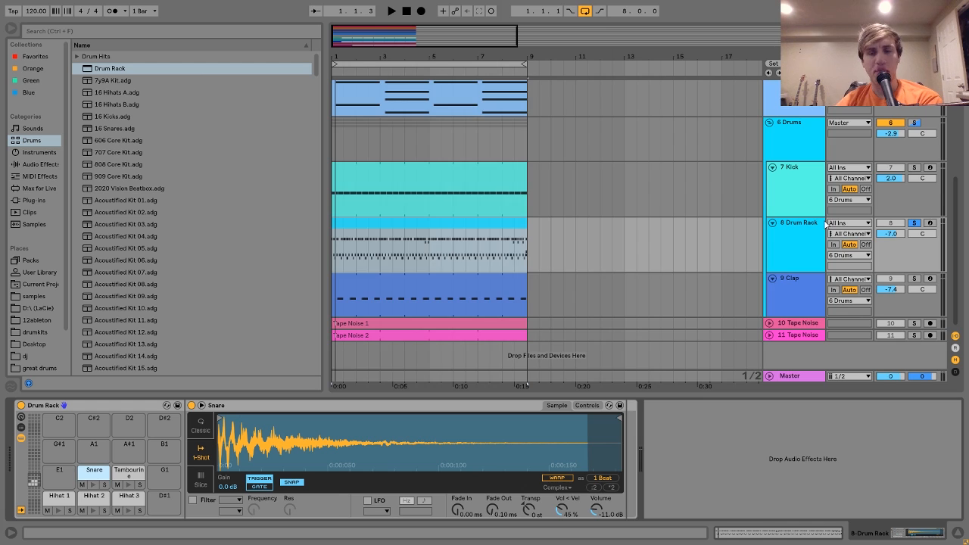
pyautogui.scroll(5, 825, 226)
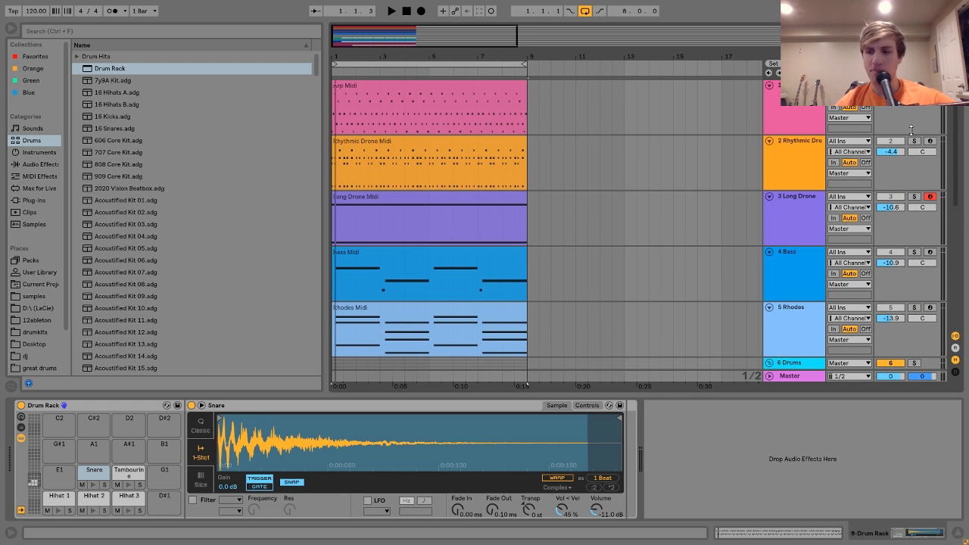
pyautogui.click(914, 142)
pyautogui.click(804, 159)
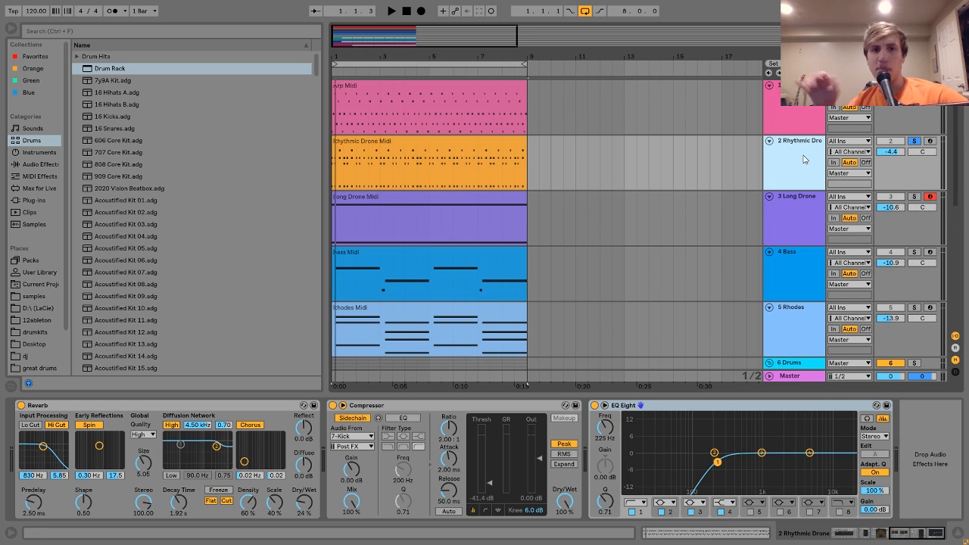
pyautogui.click(439, 154)
pyautogui.press('space')
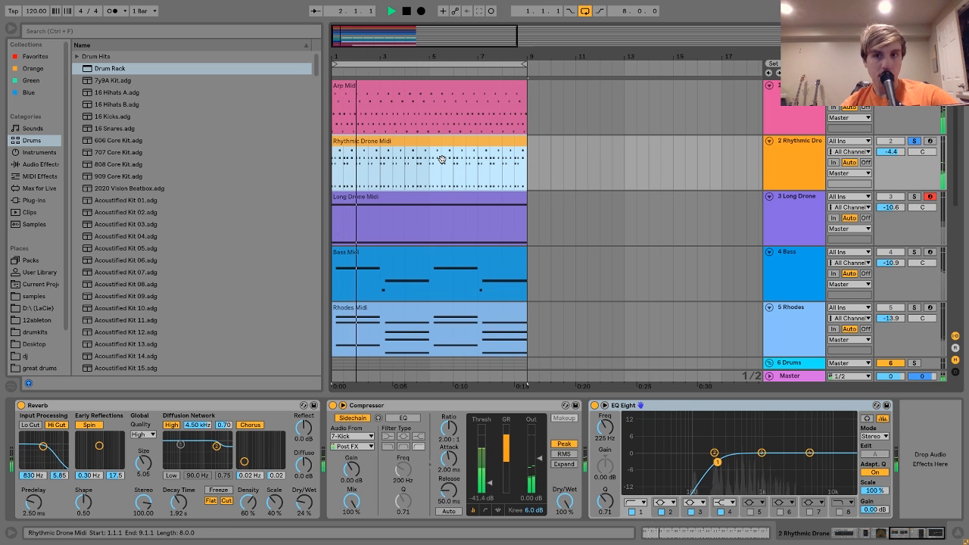
pyautogui.press('space')
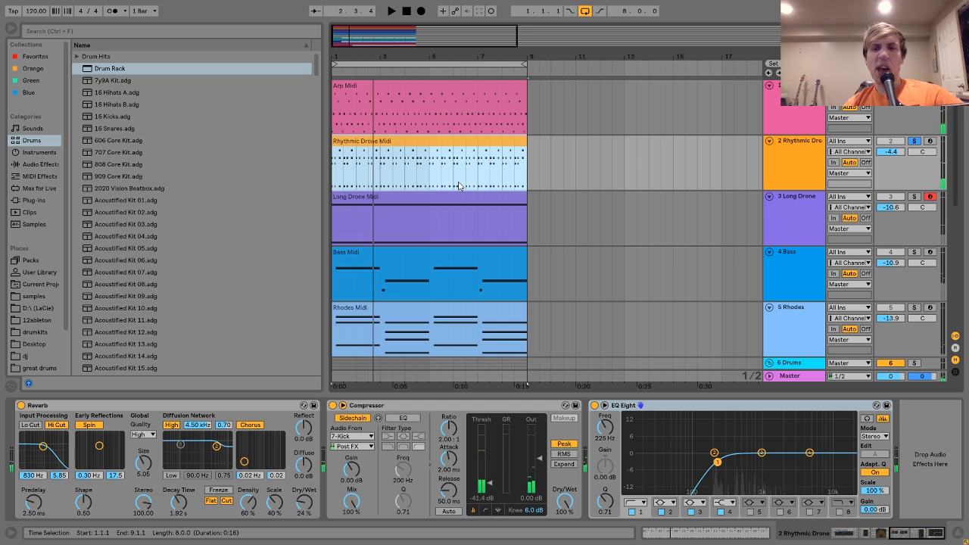
# Solo the Drum Rack track, open its MIDI clip and play the pattern from bar 1.
pyautogui.scroll(-5, 458, 181)
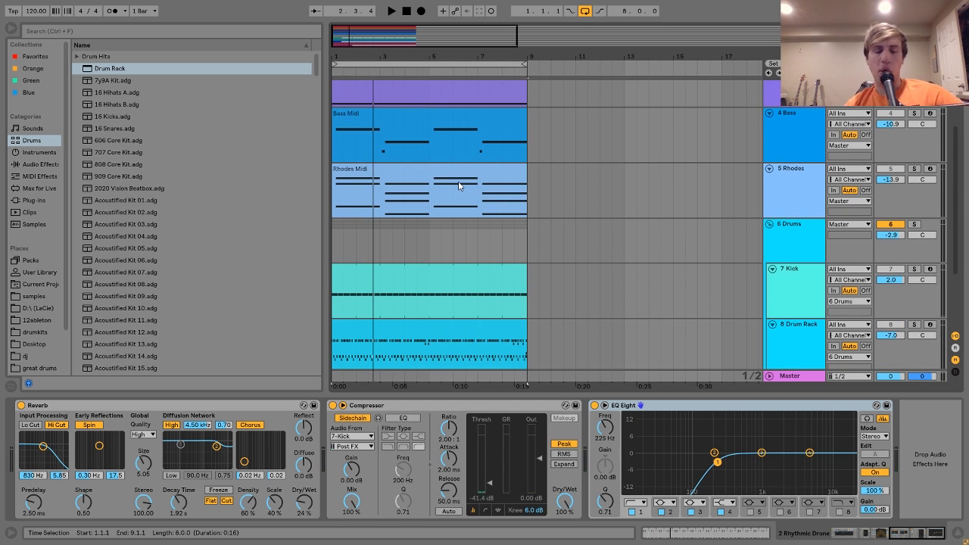
pyautogui.scroll(4, 458, 186)
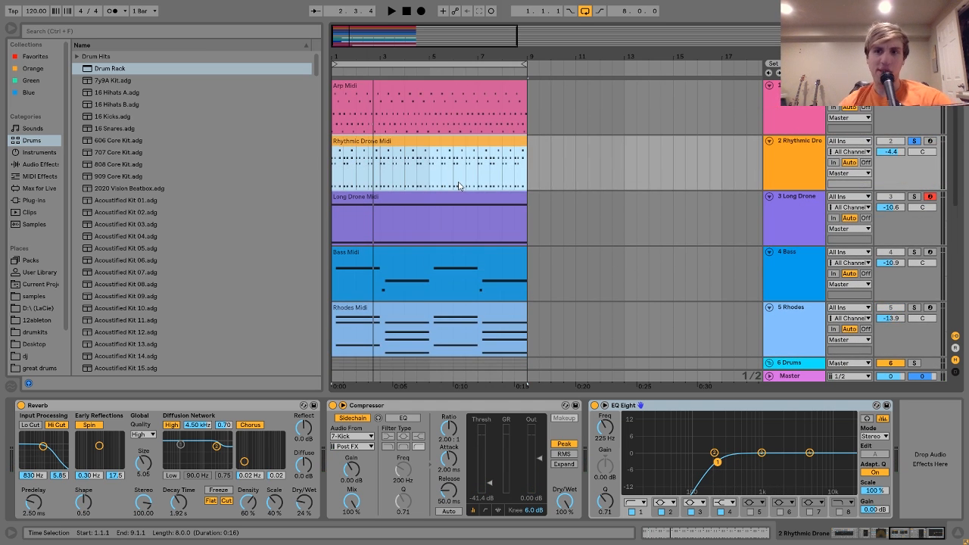
pyautogui.scroll(-5, 458, 185)
pyautogui.click(802, 239)
pyautogui.click(915, 223)
pyautogui.doubleClick(478, 232)
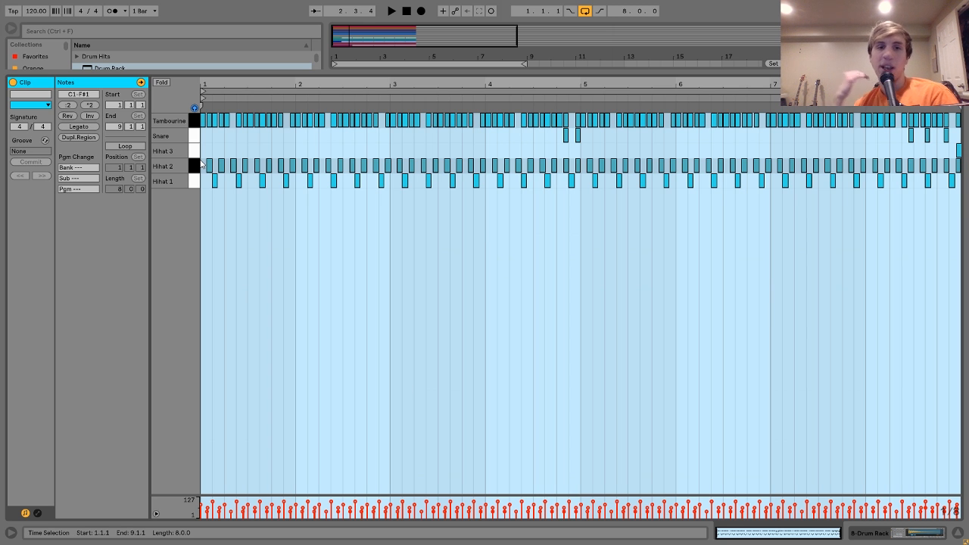
pyautogui.press('space')
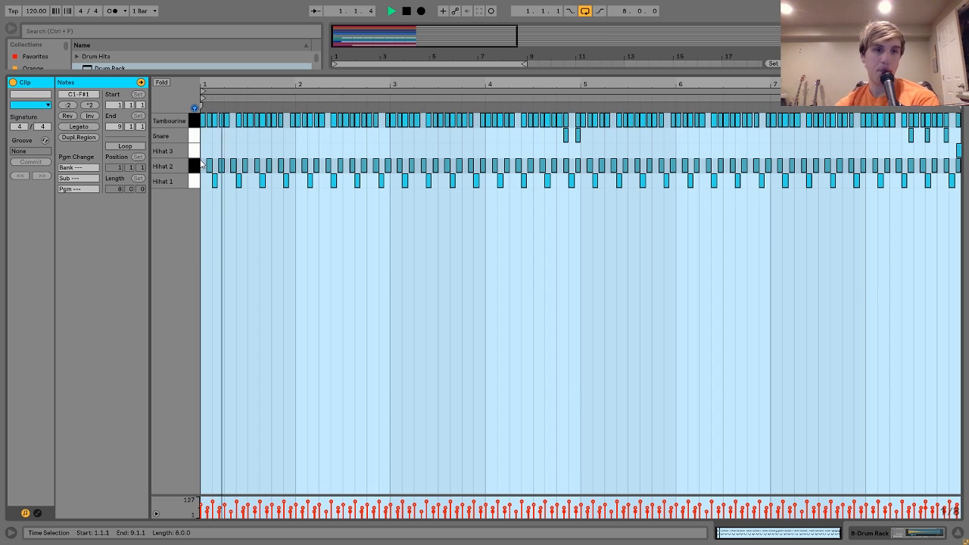
pyautogui.press('space')
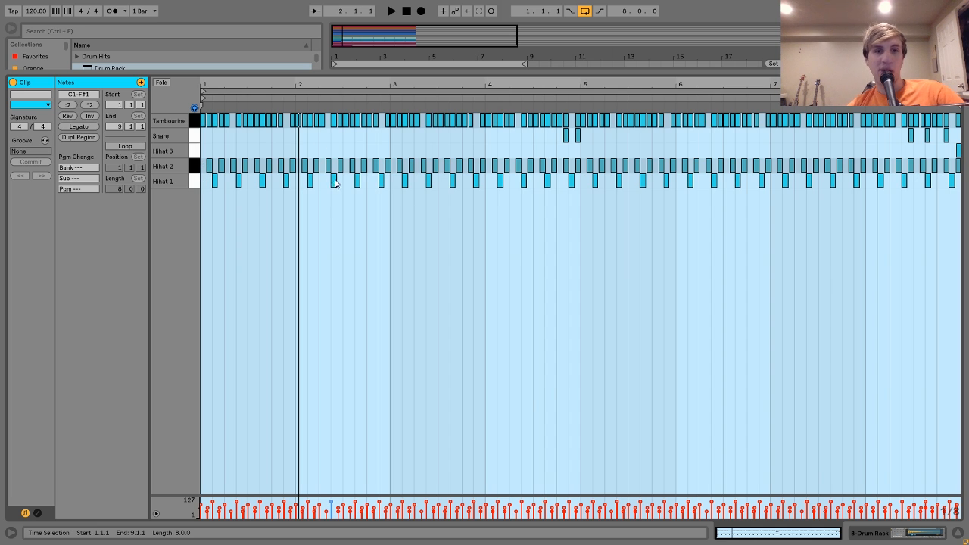
# Highlight the Tambourine notes and the first snare hit near the end of bar 4, and preview the Tambourine pad in the Drum Rack.
pyautogui.click(194, 121)
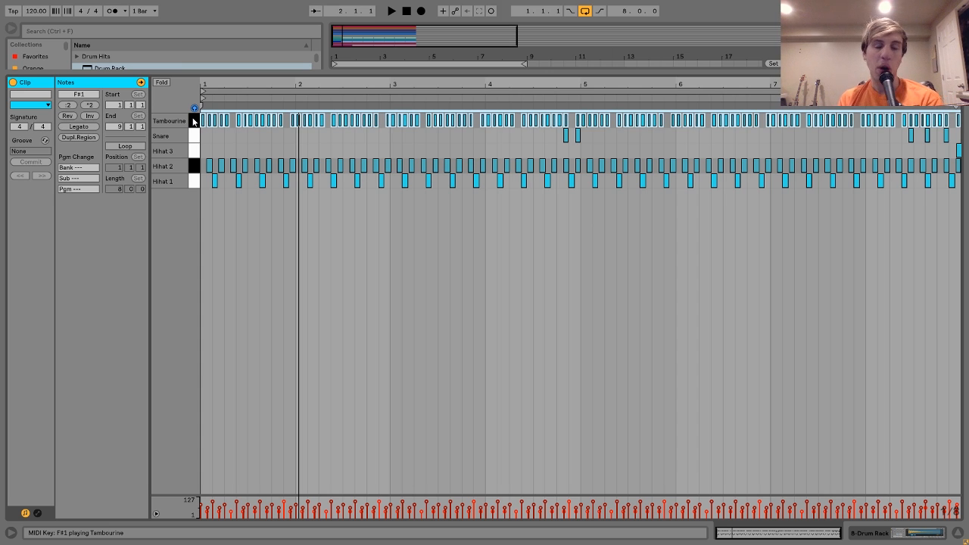
pyautogui.click(566, 136)
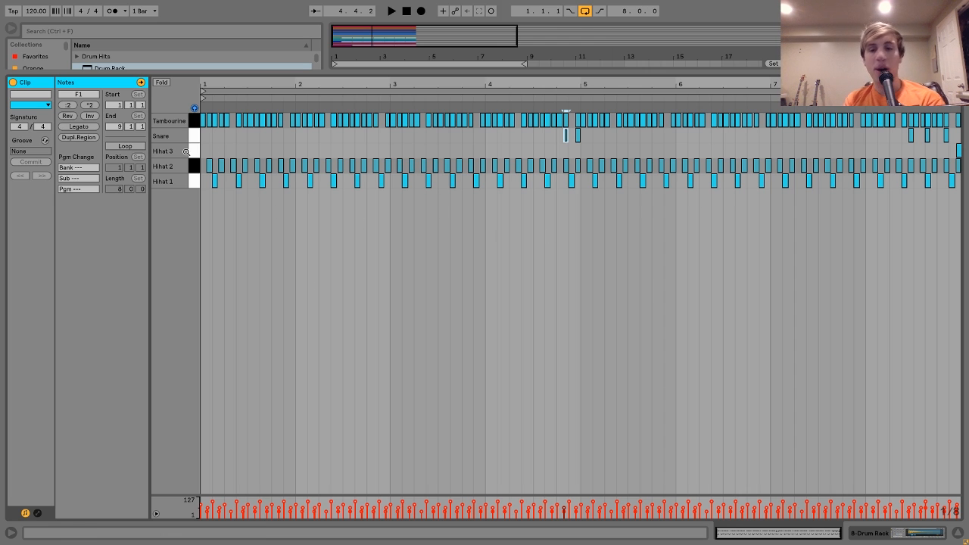
pyautogui.click(869, 532)
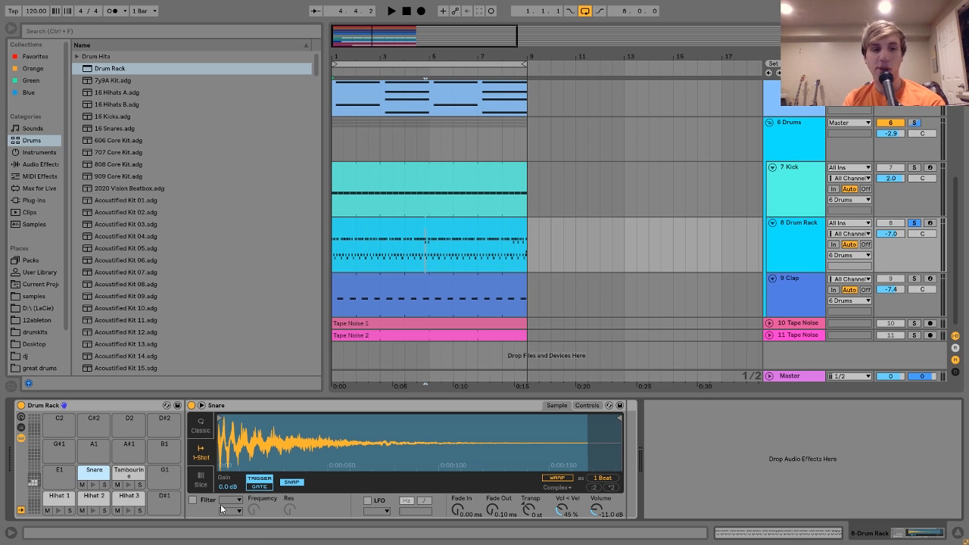
pyautogui.click(129, 485)
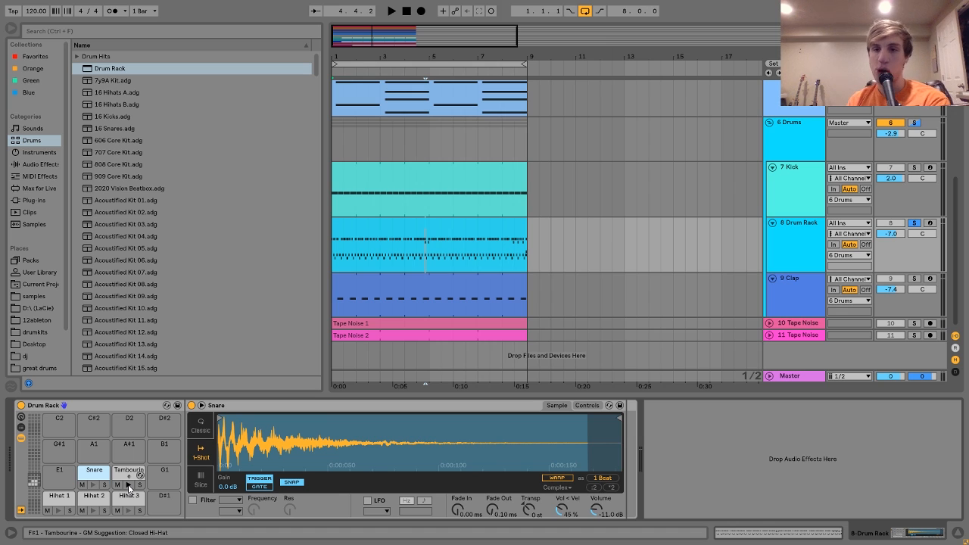
# Solo the Clap track in place of the Drum Rack and play it from bar 1.
pyautogui.click(797, 297)
pyautogui.click(918, 280)
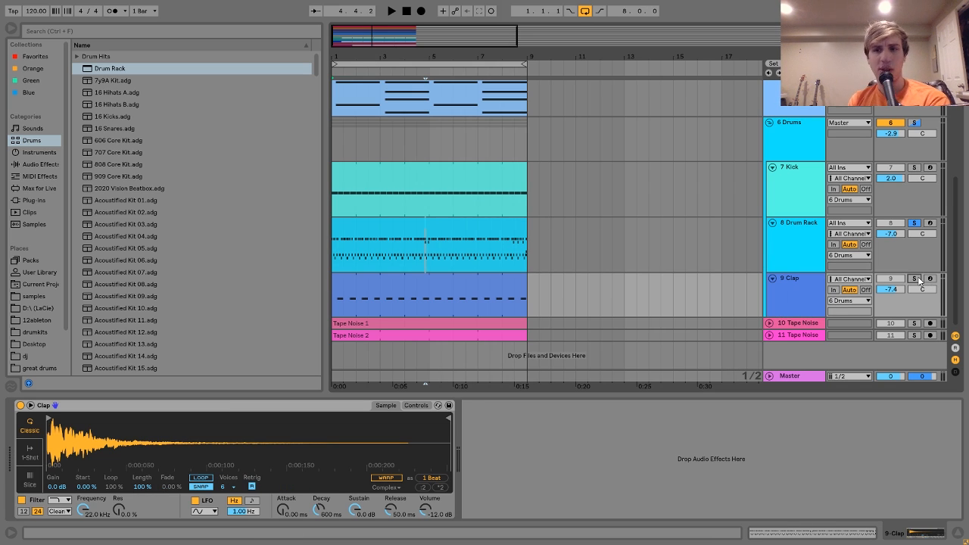
pyautogui.press('space')
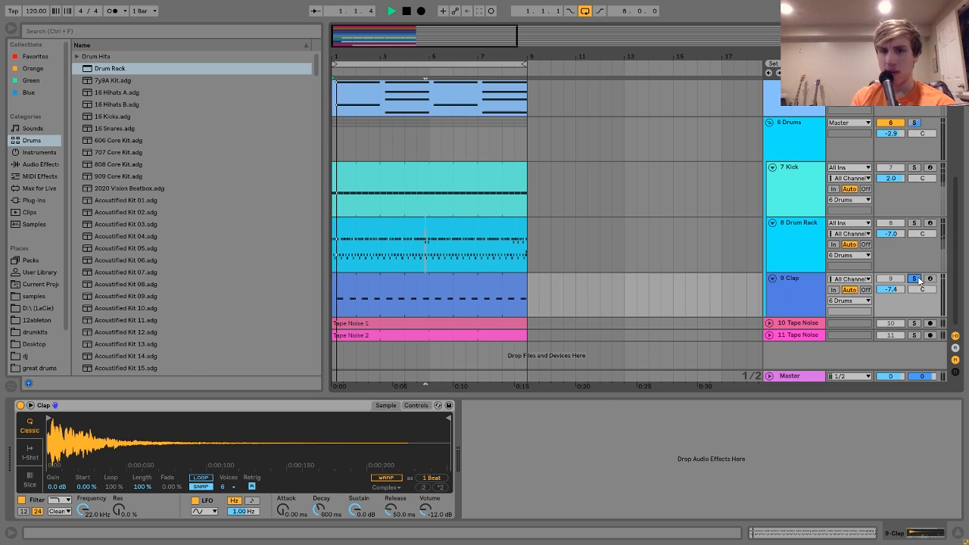
pyautogui.click(807, 290)
pyautogui.press('space')
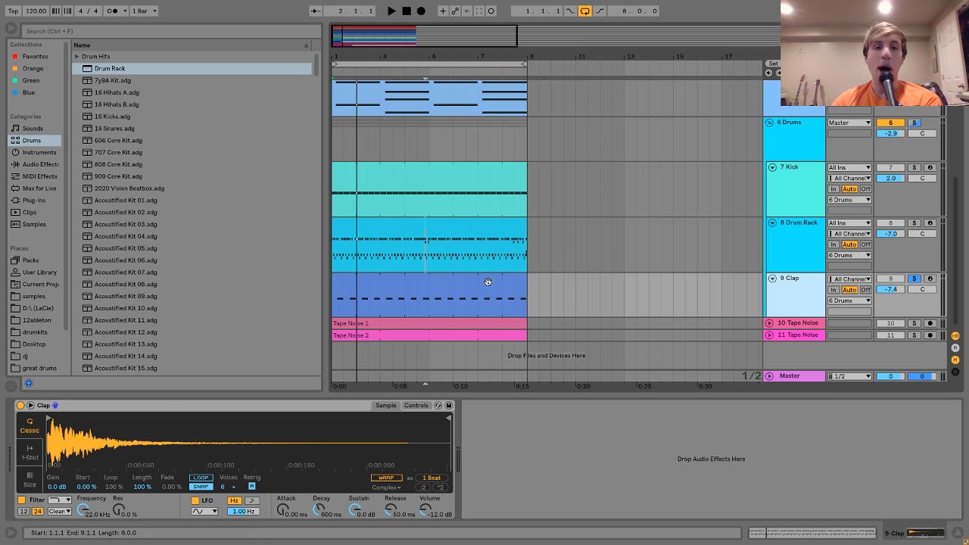
# Open the Clap clip and shift all its notes onto the grid, with the first clap starting at 1.2.1.
pyautogui.doubleClick(458, 285)
pyautogui.click(377, 225)
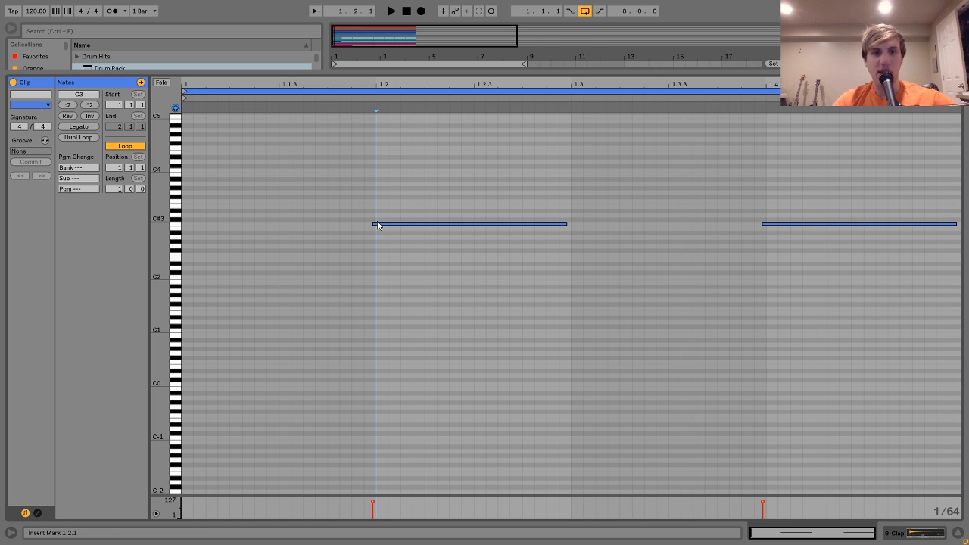
pyautogui.hotkey('ctrl', 'a')
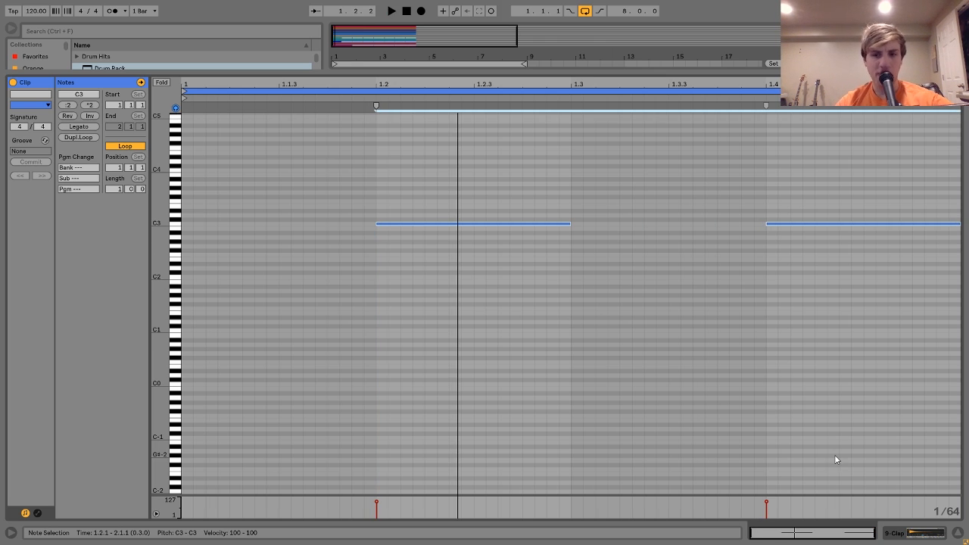
# Solo the Kick together with the Clap and listen to the on-grid claps in the open Clap clip.
pyautogui.click(928, 541)
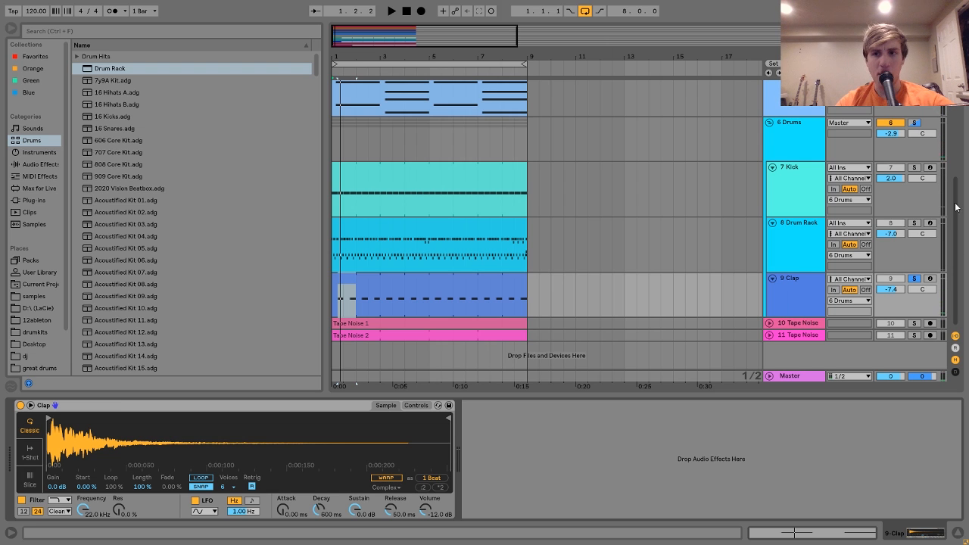
pyautogui.click(915, 168)
pyautogui.press('space')
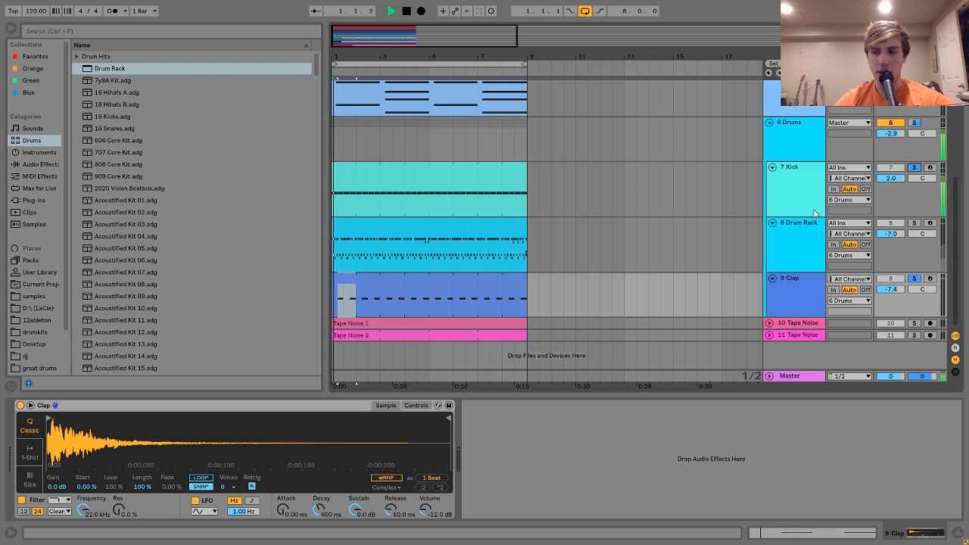
pyautogui.doubleClick(475, 285)
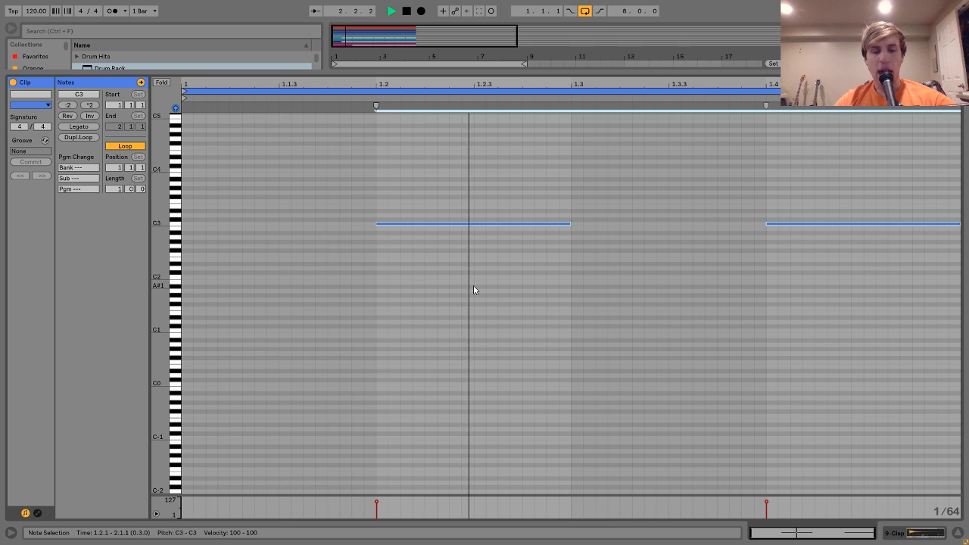
pyautogui.press('space')
# Nudge all the clap notes slightly ahead of the beat and listen to them against the kick.
pyautogui.press('Left')
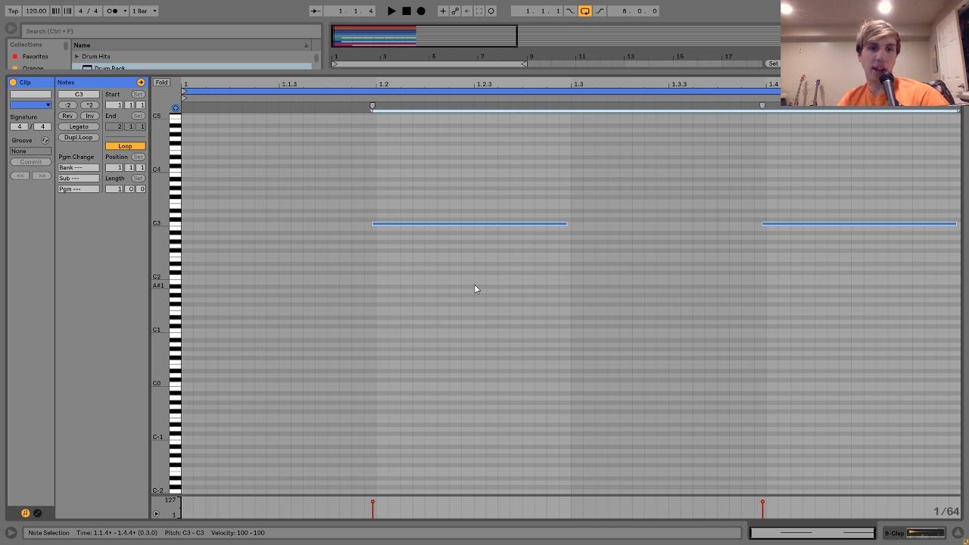
pyautogui.press('space')
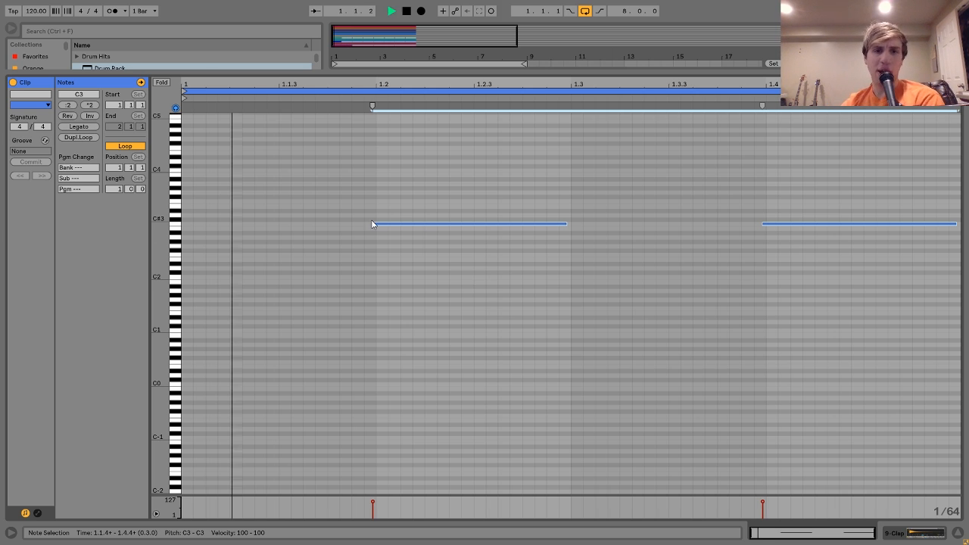
pyautogui.press('space')
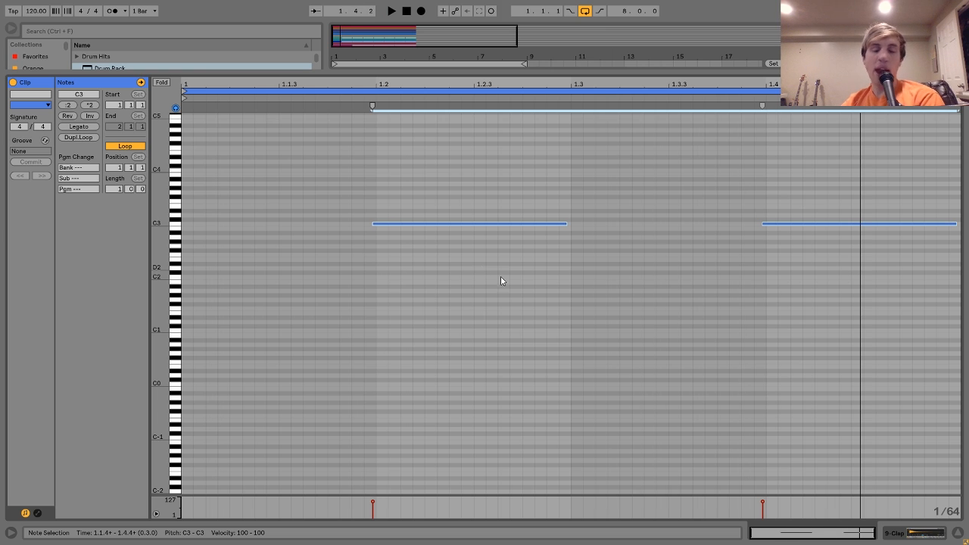
pyautogui.press('space')
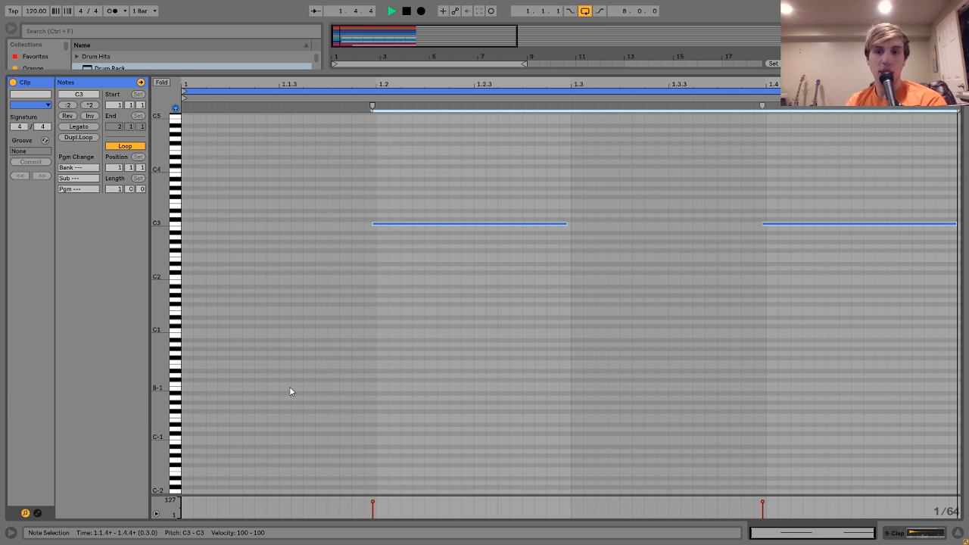
pyautogui.press('space')
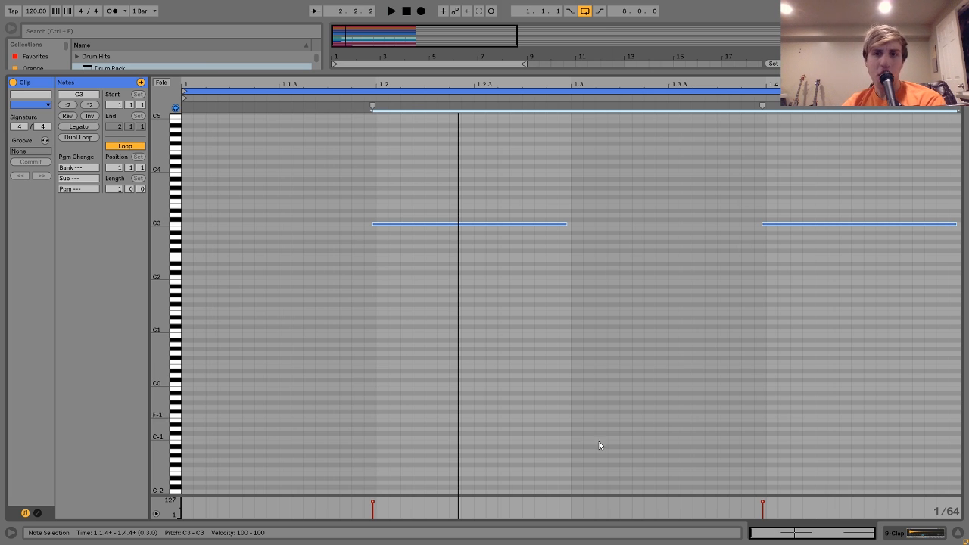
# Show the Drums group's effect chain, solo the whole group and play it from bar 1.
pyautogui.click(895, 534)
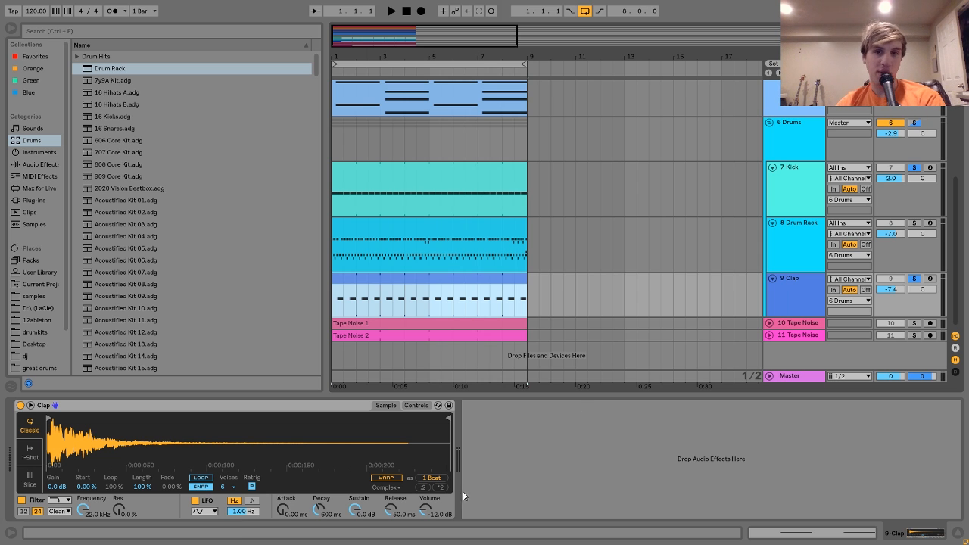
pyautogui.click(787, 144)
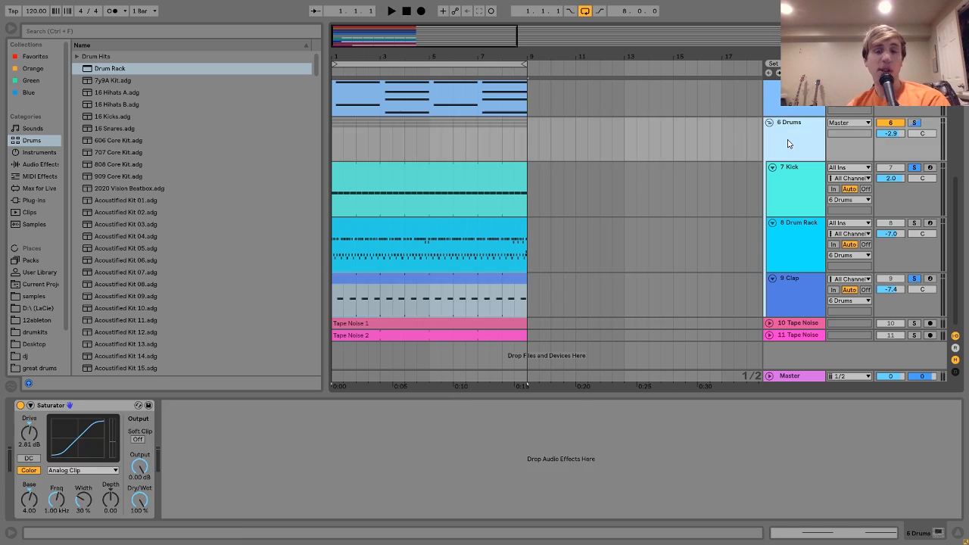
pyautogui.click(915, 123)
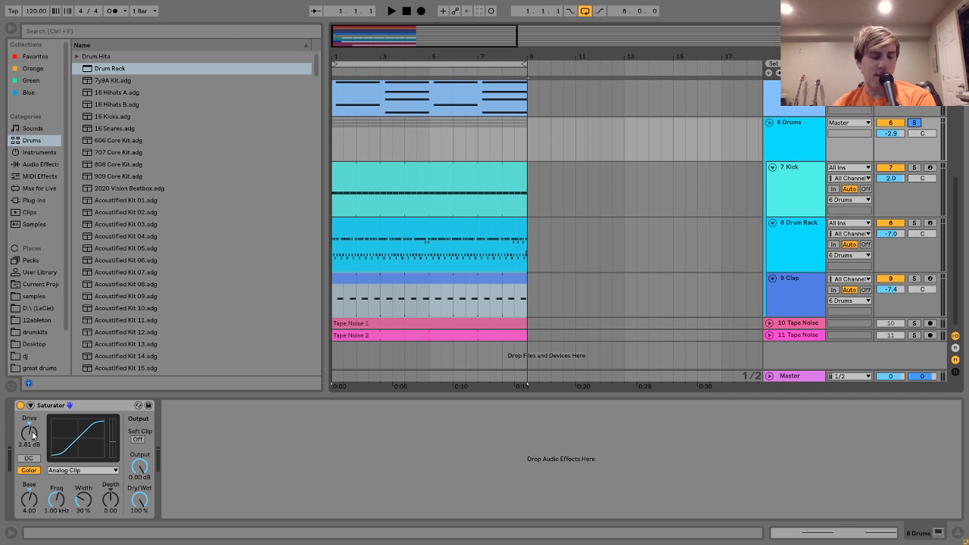
pyautogui.press('space')
pyautogui.press('space')
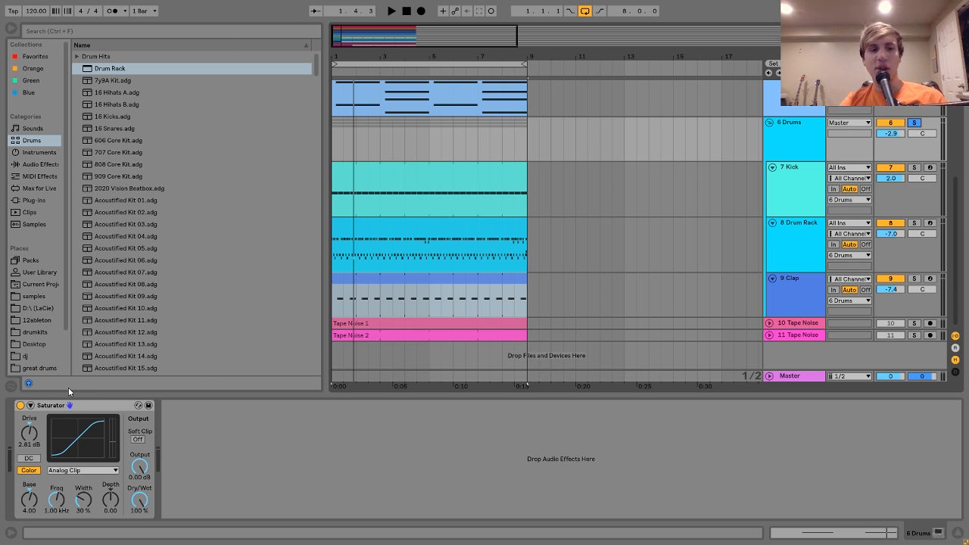
# Compare the Drums group's sound with the Saturator bypassed and re-enabled during playback.
pyautogui.click(69, 414)
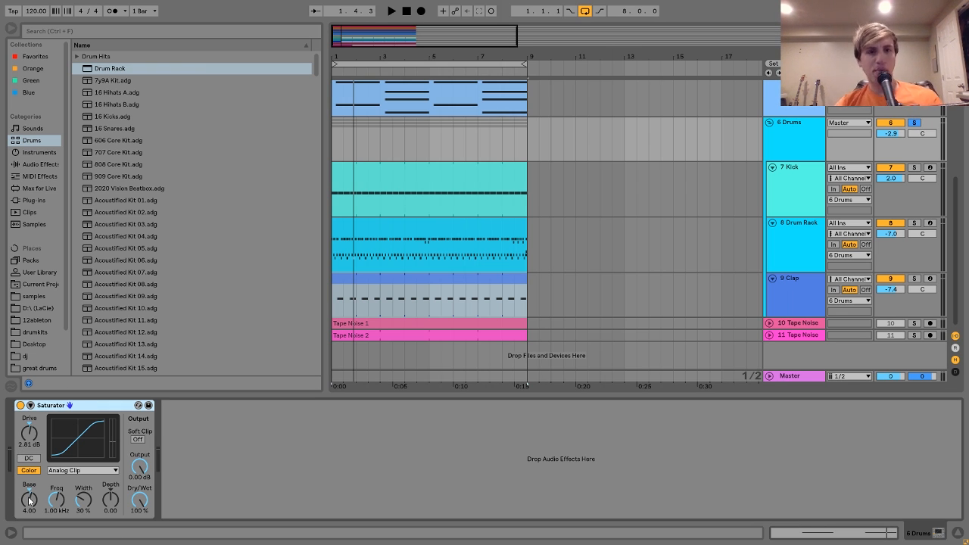
pyautogui.press('space')
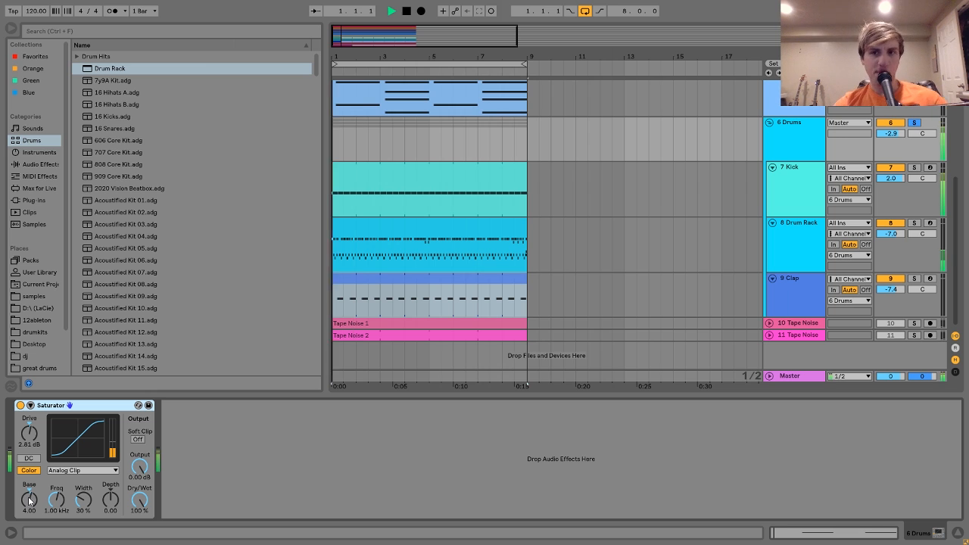
pyautogui.click(19, 405)
pyautogui.click(20, 406)
pyautogui.press('space')
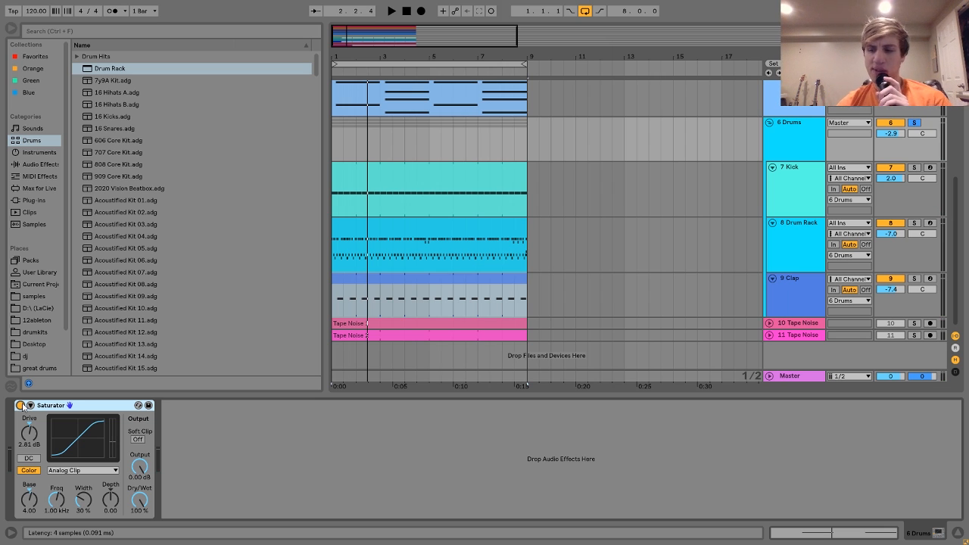
# Solo both Tape Noise tracks in place of the Drums group and play them from bar 1.
pyautogui.click(799, 327)
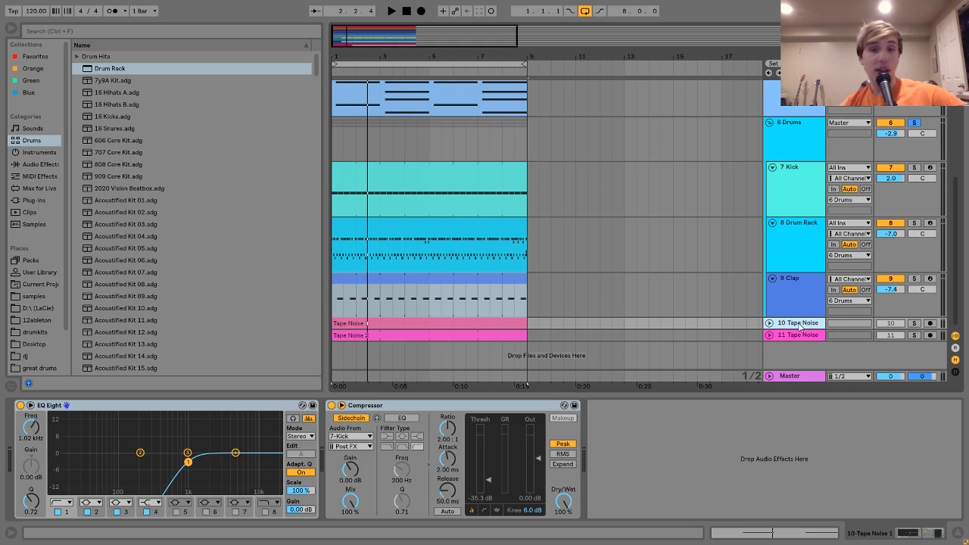
pyautogui.click(914, 323)
pyautogui.click(913, 335)
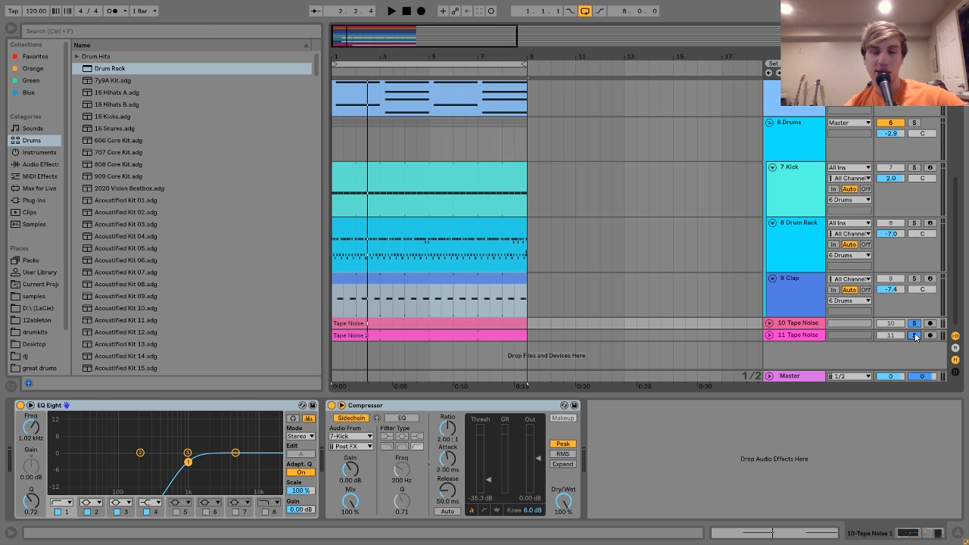
pyautogui.click(803, 335)
pyautogui.press('space')
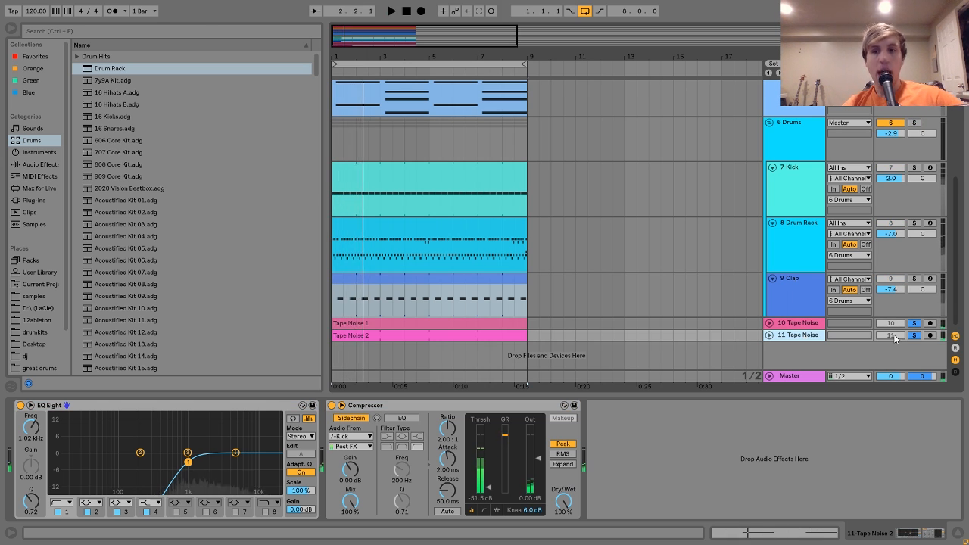
pyautogui.press('space')
# Unfold both Tape Noise tracks and listen with Tape Noise 1 temporarily raised to 5.0 dB, restoring its volume to -8.8 dB.
pyautogui.click(784, 324)
pyautogui.click(769, 324)
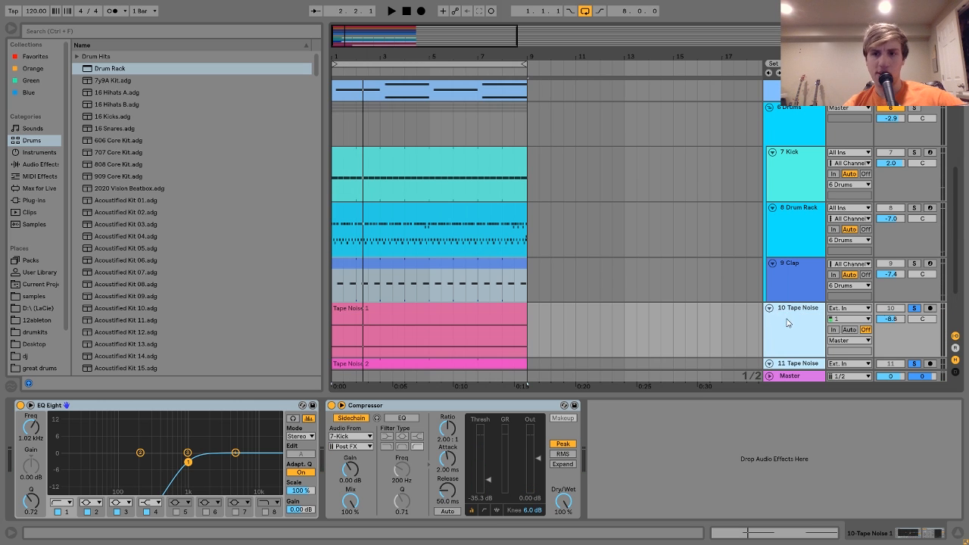
pyautogui.press('space')
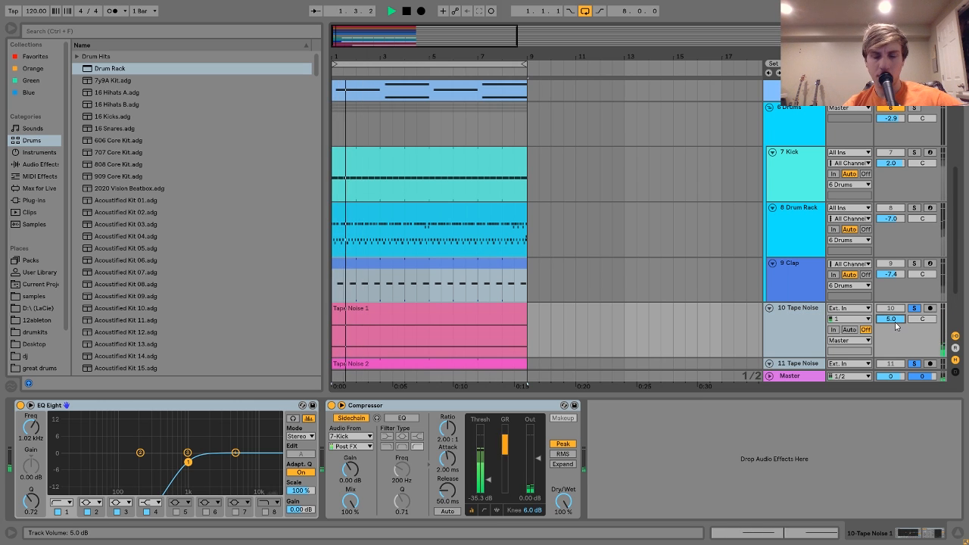
pyautogui.press('space')
pyautogui.scroll(-2, 925, 280)
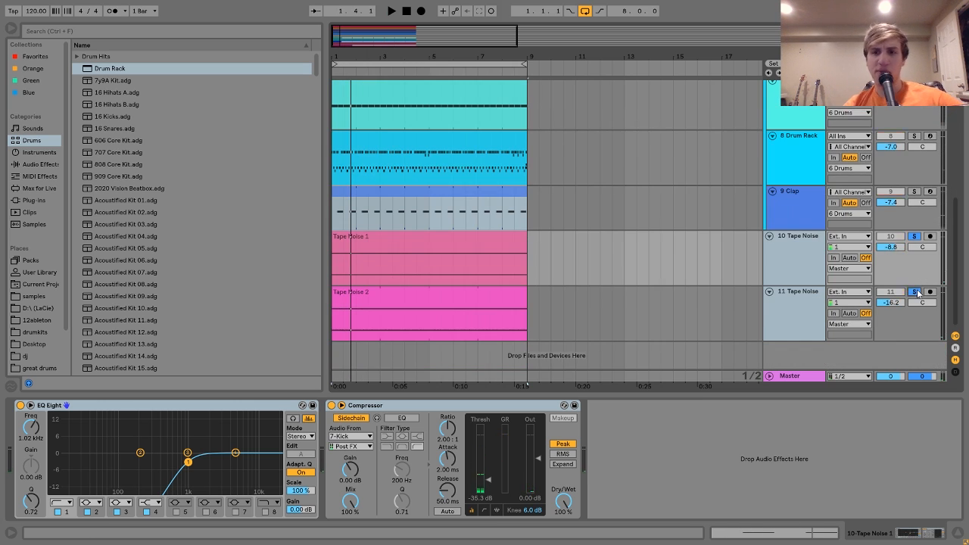
# Solo only Tape Noise 1 and play it with its volume temporarily raised to 6.0 dB, restoring the volume to -8.8 dB.
pyautogui.click(914, 236)
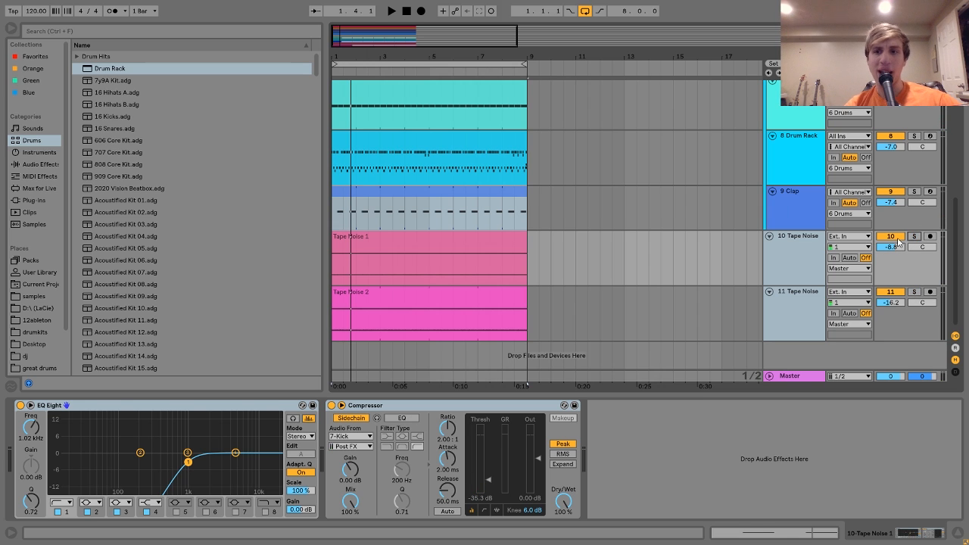
pyautogui.click(796, 254)
pyautogui.click(914, 236)
pyautogui.press('space')
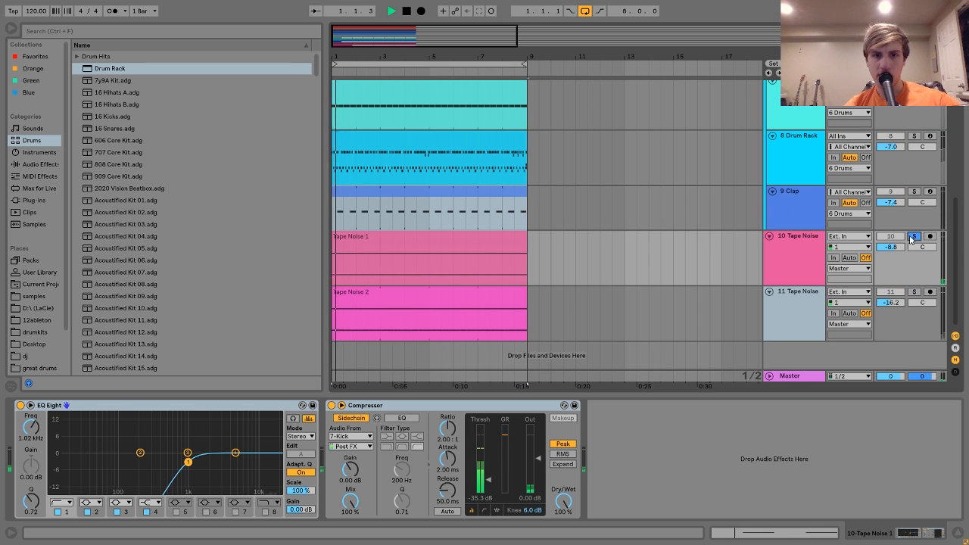
pyautogui.moveTo(896, 250); pyautogui.dragTo(896, 204)
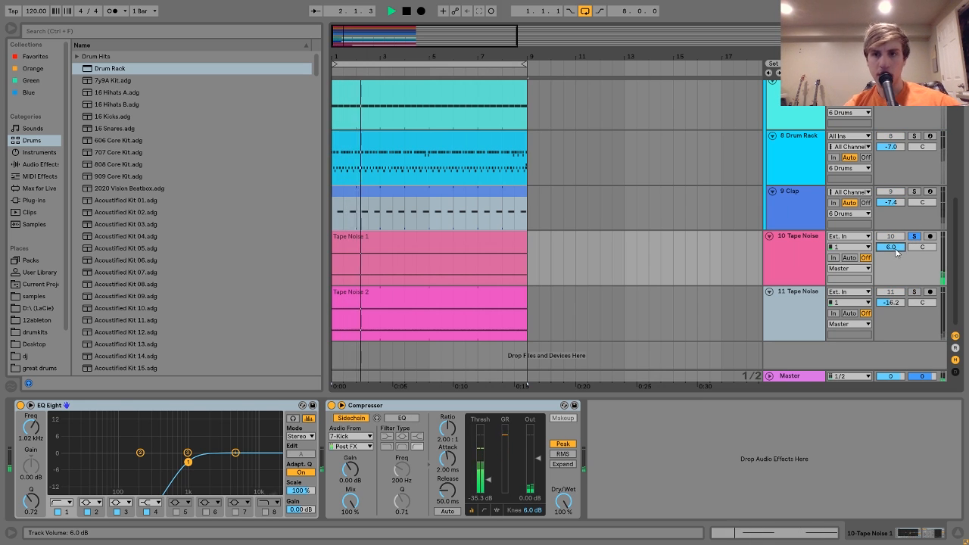
pyautogui.press('space')
pyautogui.press('space')
pyautogui.click(801, 250)
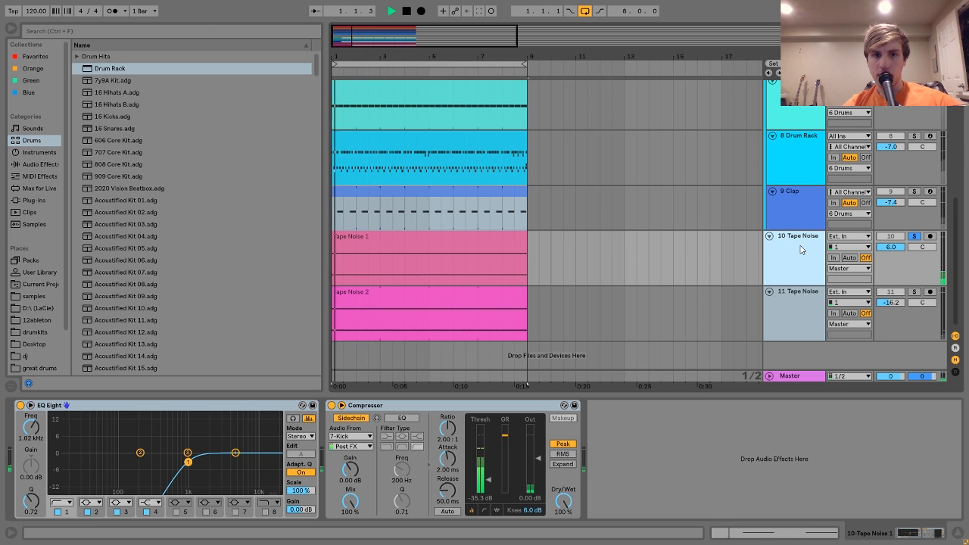
pyautogui.press('space')
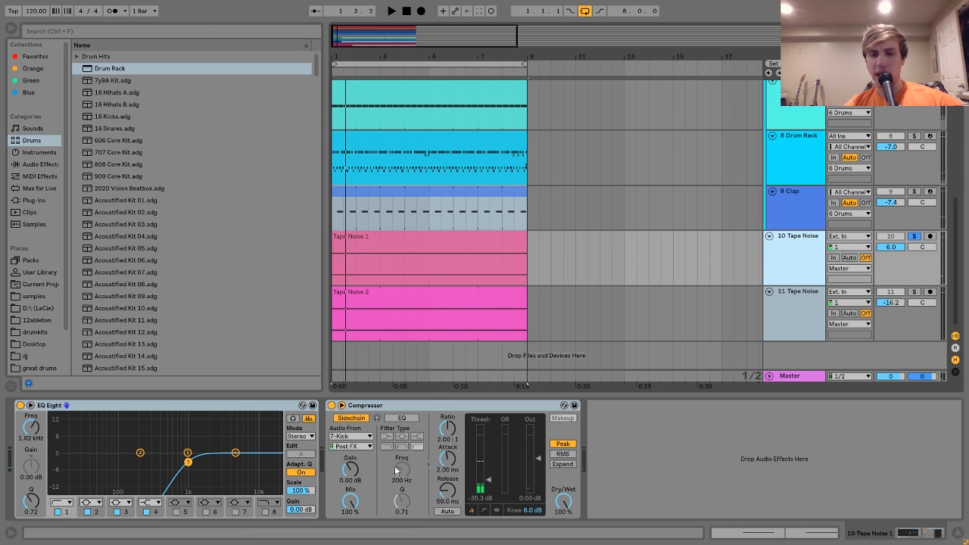
pyautogui.hotkey('ctrl', 'z')
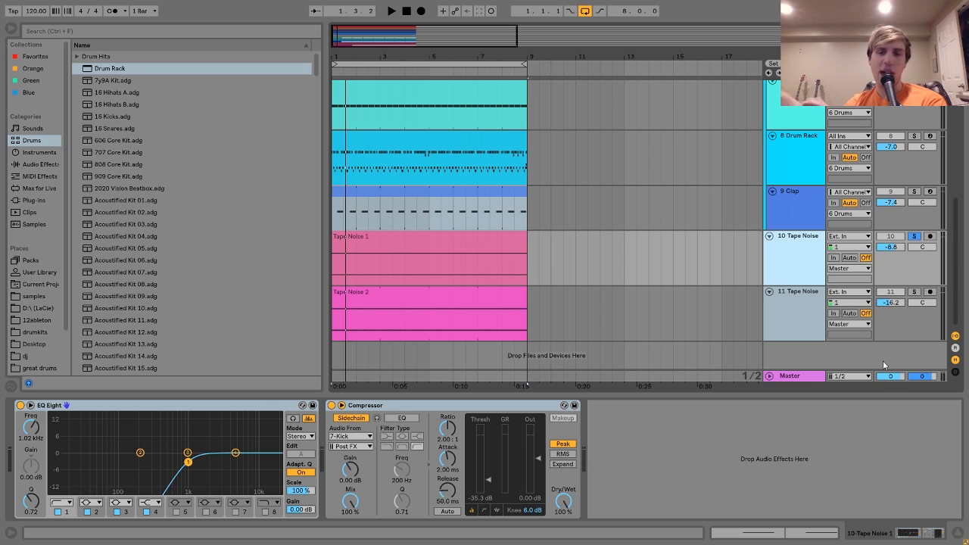
# Play Tape Noise 1 at its restored volume and inspect its EQ Eight and sidechained Compressor.
pyautogui.press('space')
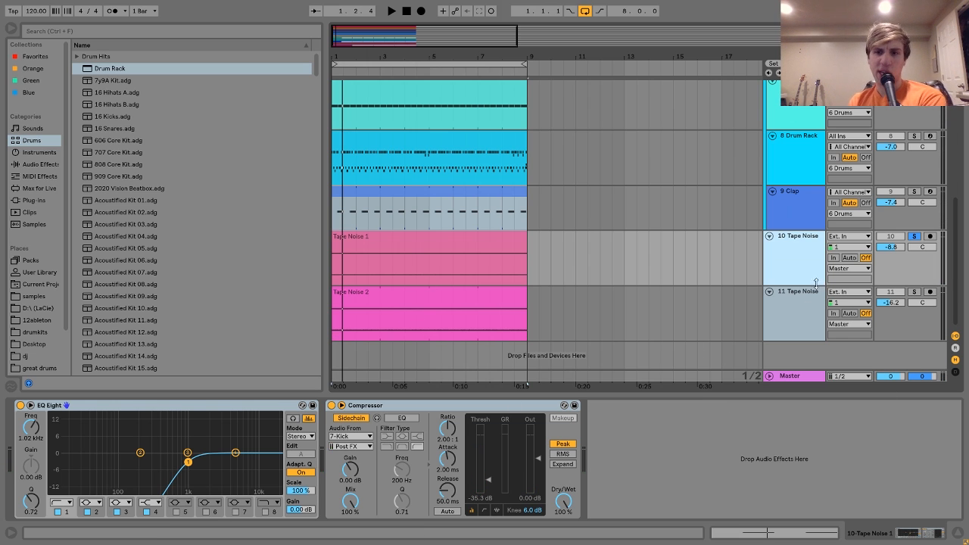
pyautogui.click(798, 321)
pyautogui.click(773, 226)
pyautogui.click(789, 242)
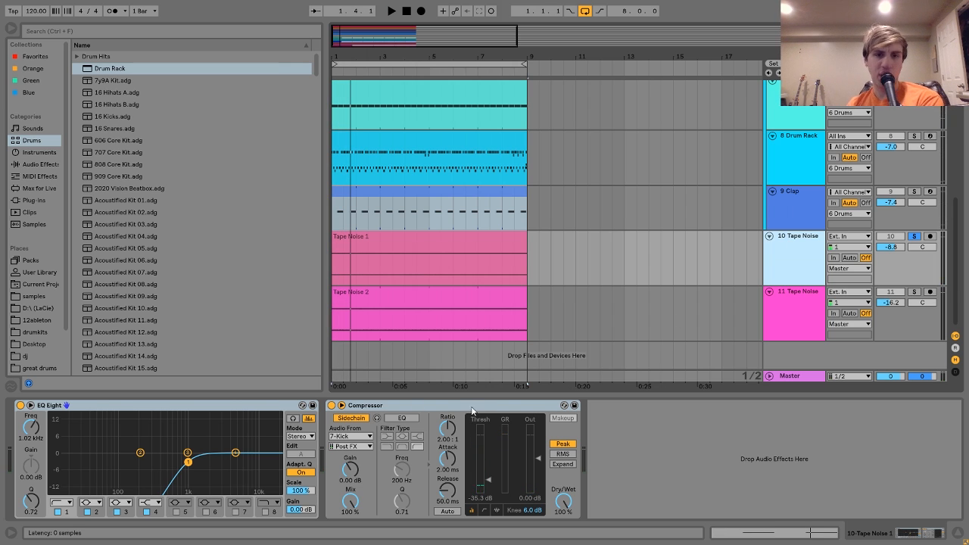
# Solo Tape Noise 2 in place of Tape Noise 1 and listen to it with its effect chain shown.
pyautogui.click(780, 316)
pyautogui.click(915, 293)
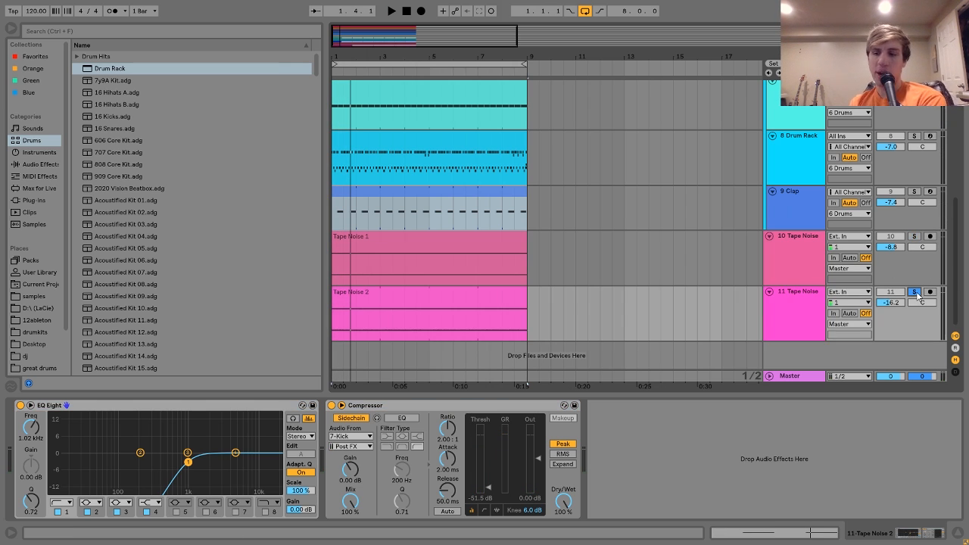
pyautogui.press('space')
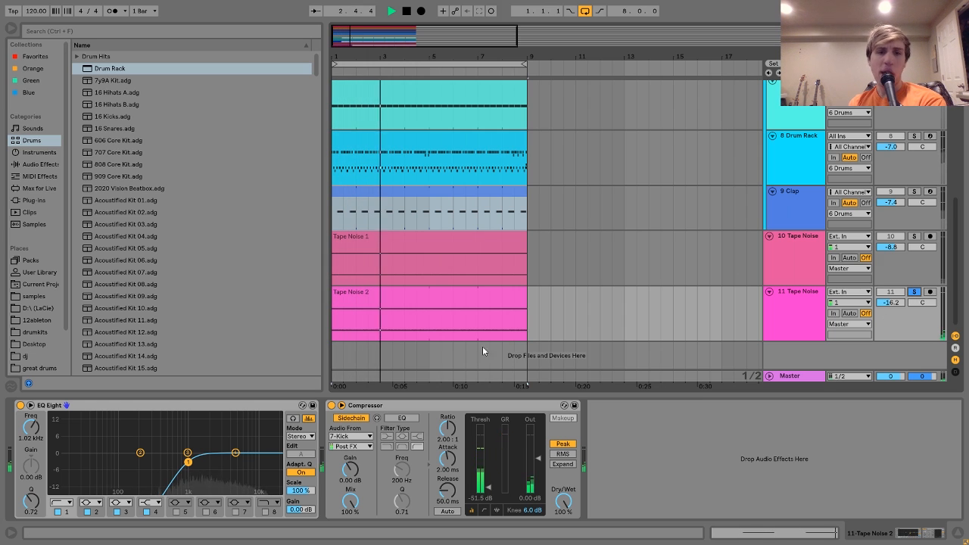
pyautogui.moveTo(895, 304); pyautogui.dragTo(899, 307)
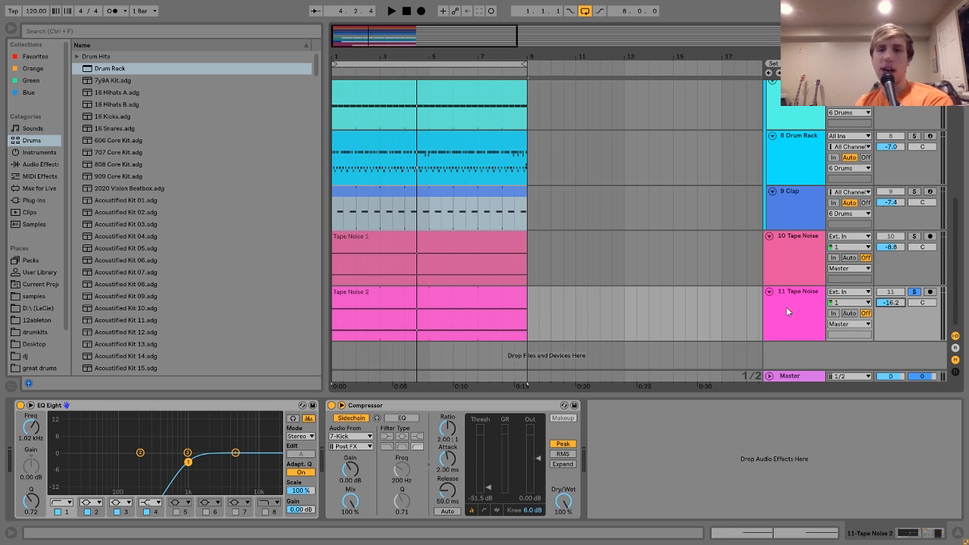
# Compare the effect chains of the two Tape Noise tracks, soloing Tape Noise 1 and returning the solo to Tape Noise 2.
pyautogui.click(807, 243)
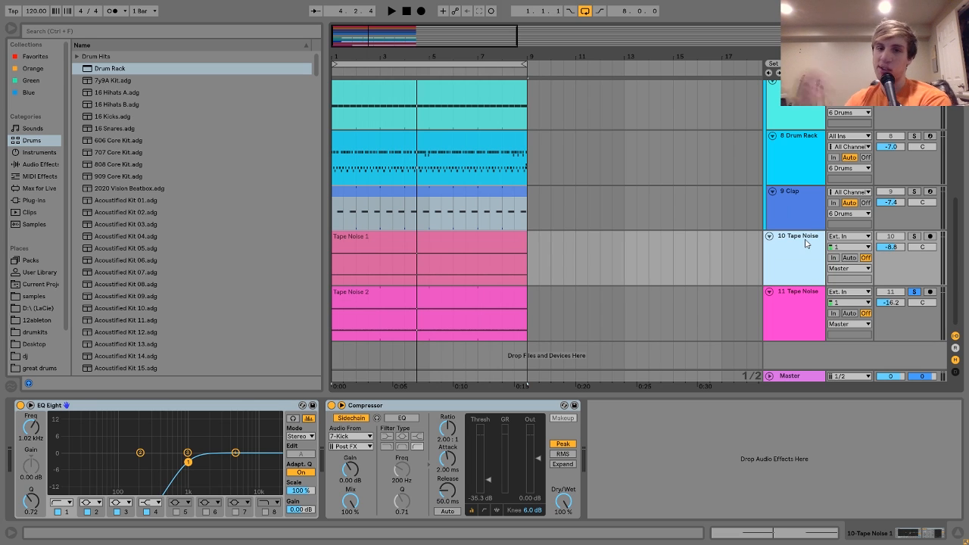
pyautogui.click(917, 237)
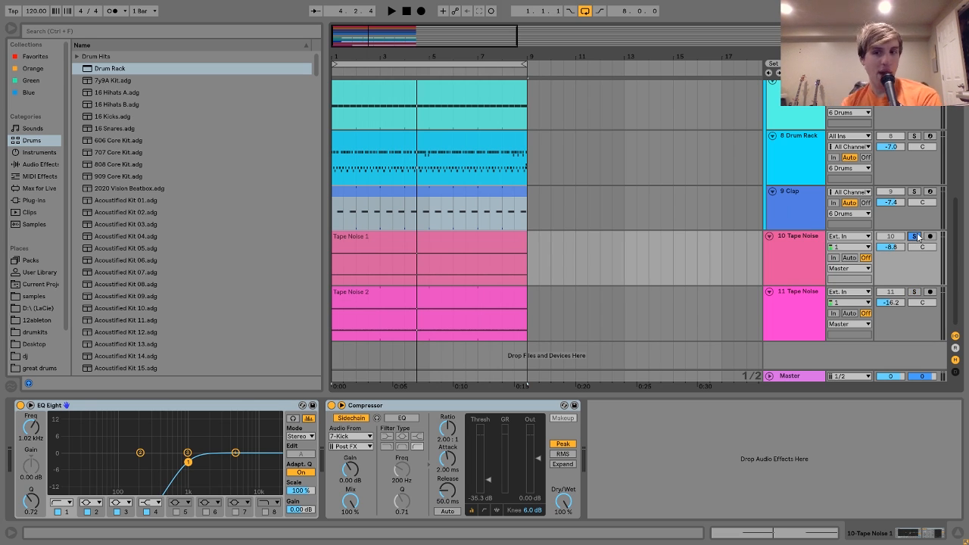
pyautogui.click(914, 293)
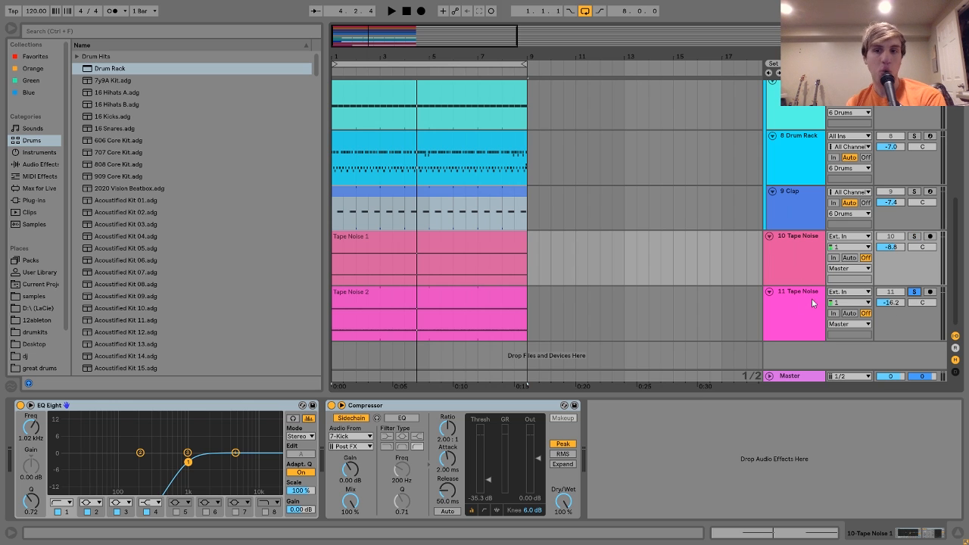
pyautogui.click(807, 303)
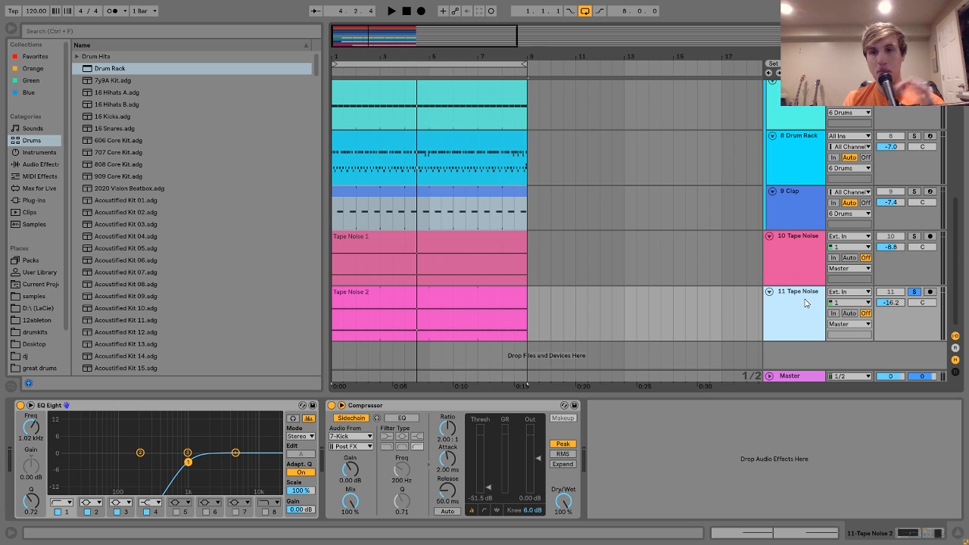
# Unsolo Tape Noise 2 so all tracks are active, and show the Rhythmic Drone track's effect chain.
pyautogui.click(916, 293)
pyautogui.scroll(10, 919, 293)
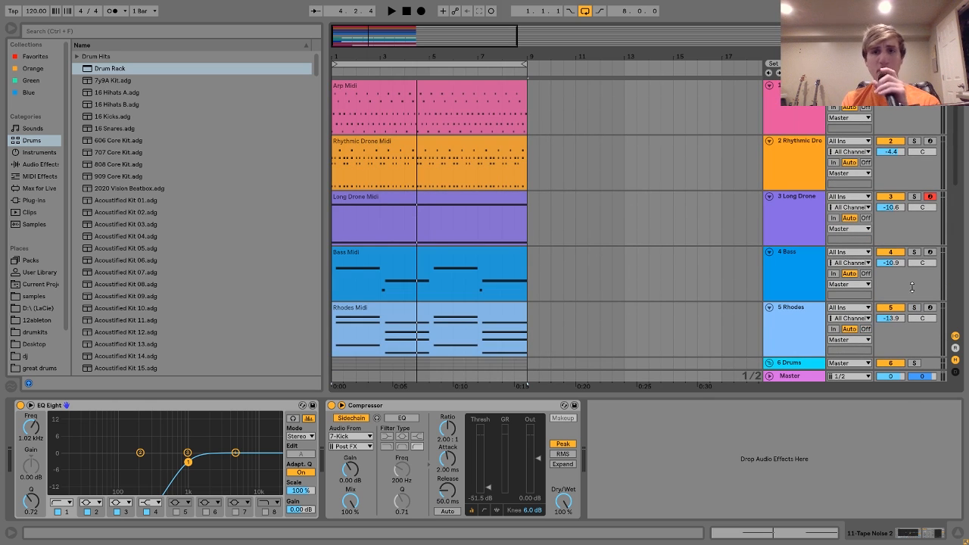
pyautogui.click(801, 145)
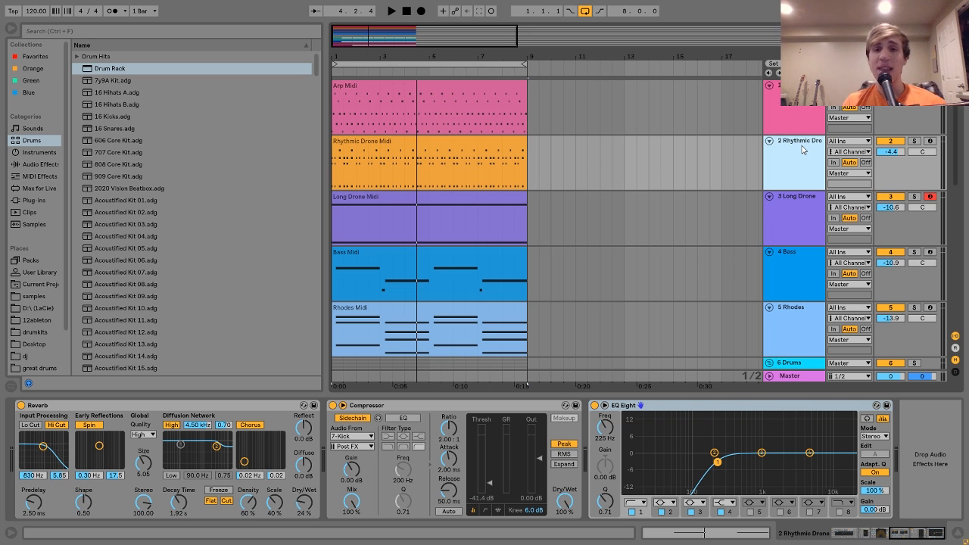
pyautogui.scroll(-3, 803, 149)
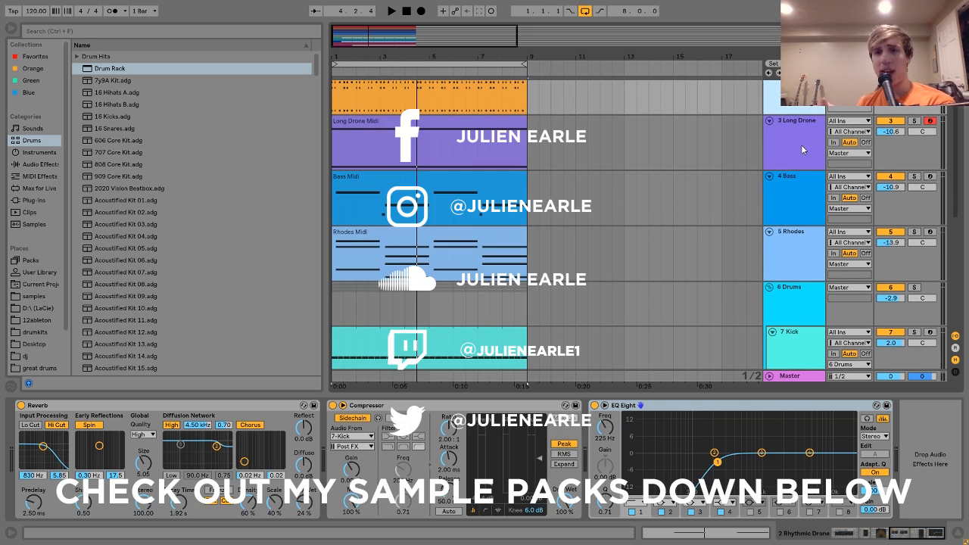